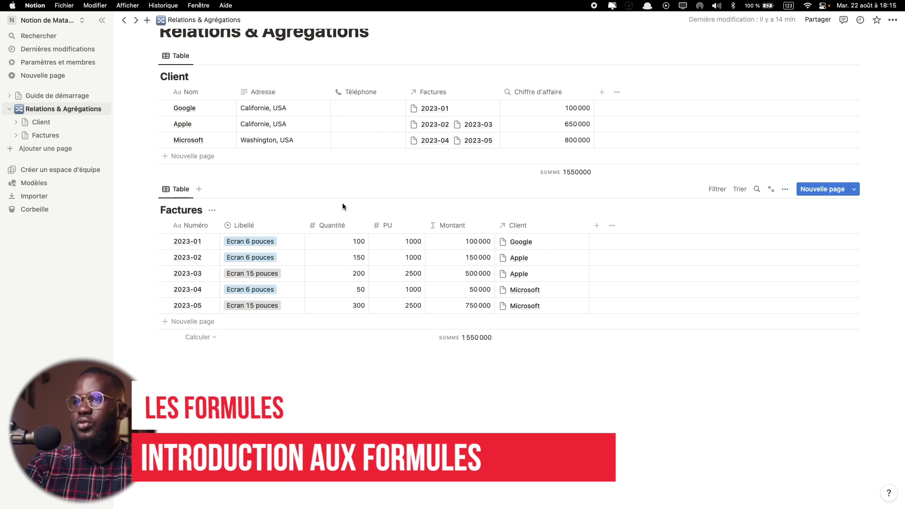
- Narrow the Client column in the Factures table and add a Formule-type property beside it
scroll(342, 203, "up", 3)
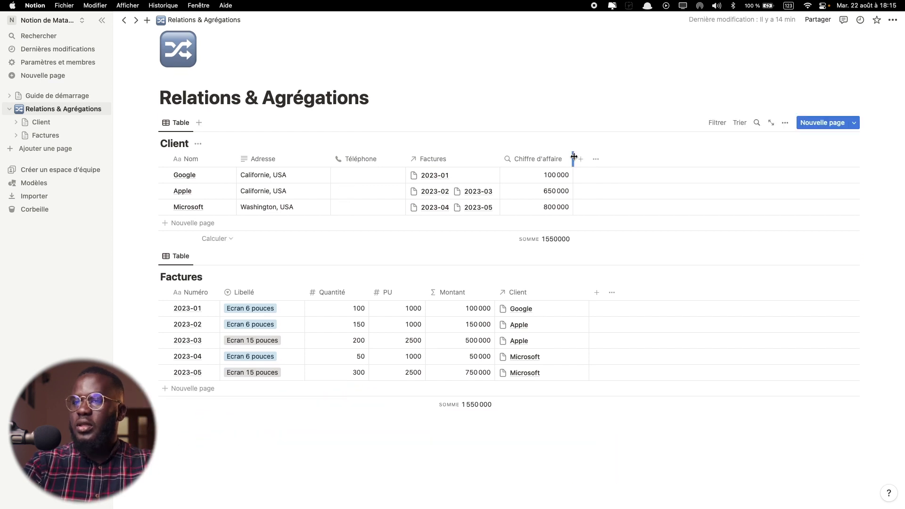
left_click_drag(588, 293, 561, 293)
left_click(569, 293)
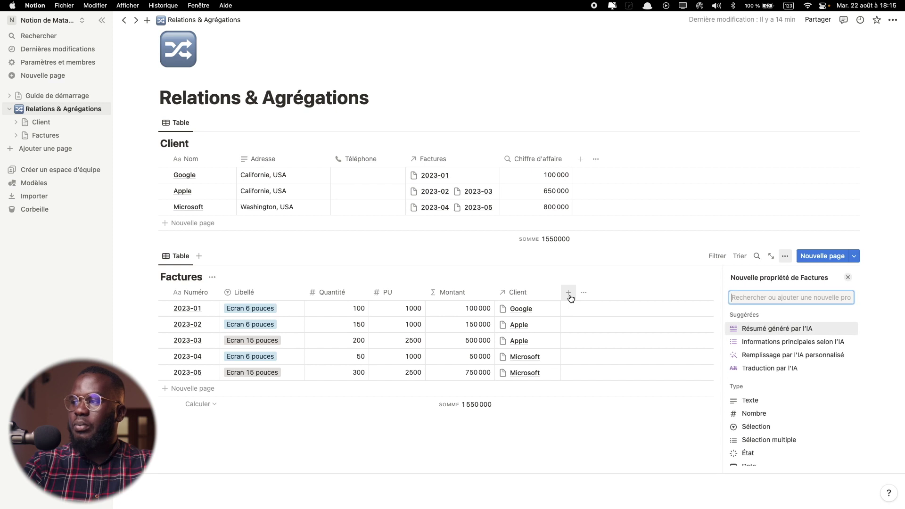
scroll(776, 390, "down", 2)
scroll(776, 393, "down", 4)
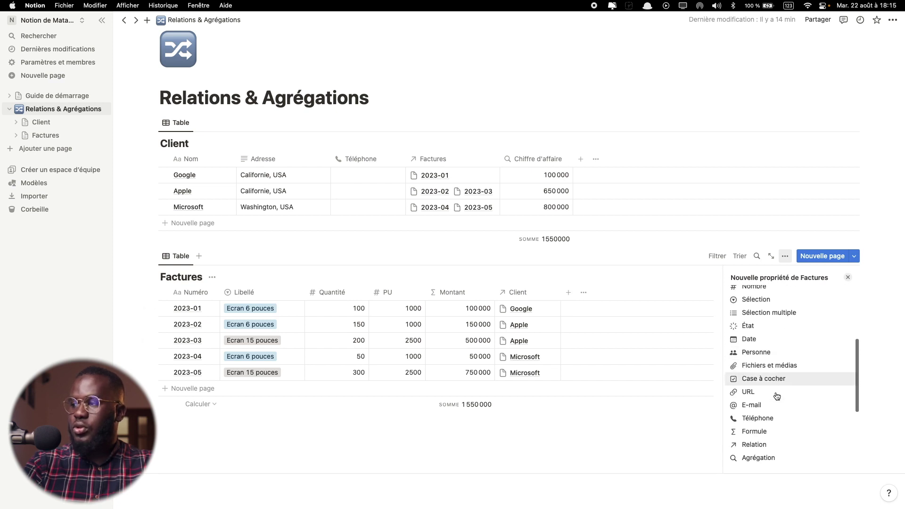
left_click(767, 431)
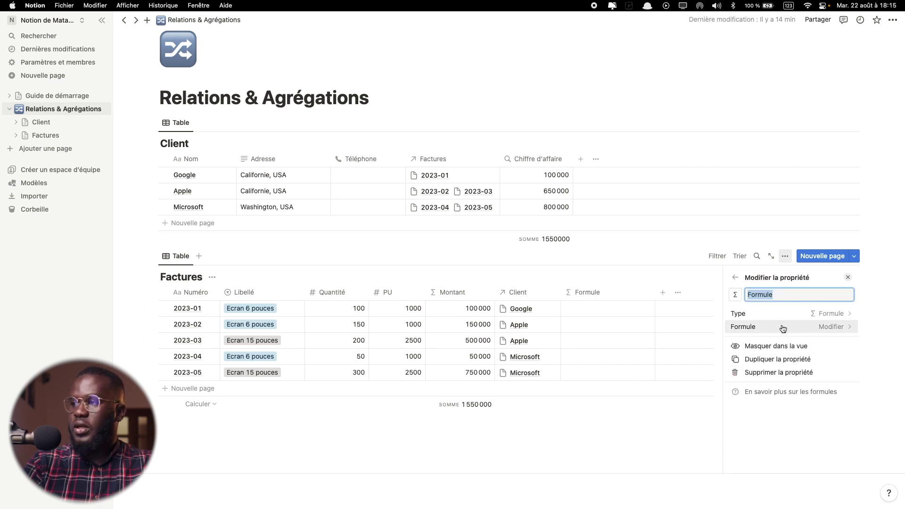
left_click(642, 419)
- Examine the properties, constants, operators and functions offered in the formula editor of the first invoice row
left_click(620, 309)
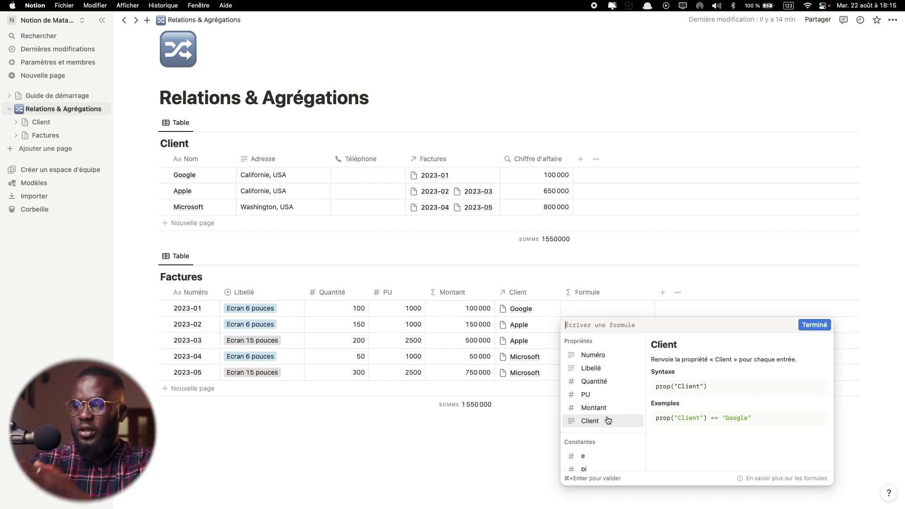
scroll(608, 420, "down", 2)
scroll(608, 420, "down", 3)
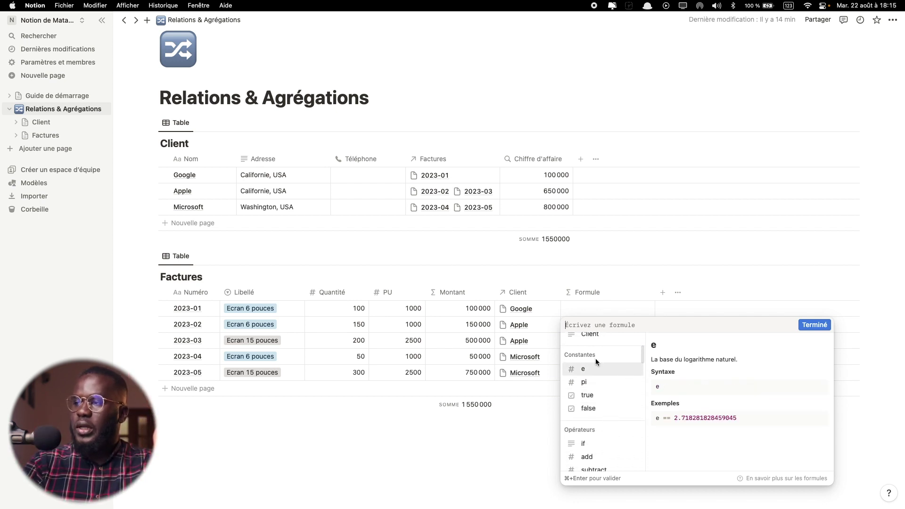
scroll(608, 415, "down", 4)
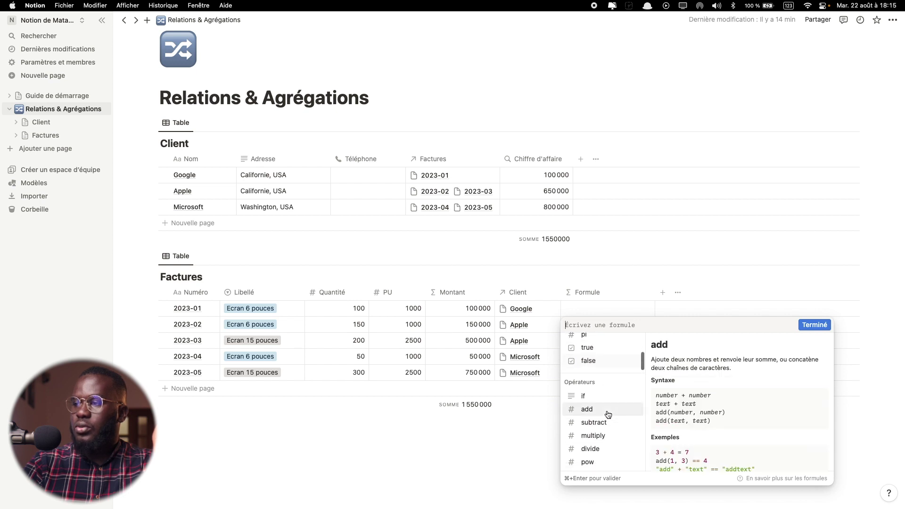
scroll(606, 419, "up", 1)
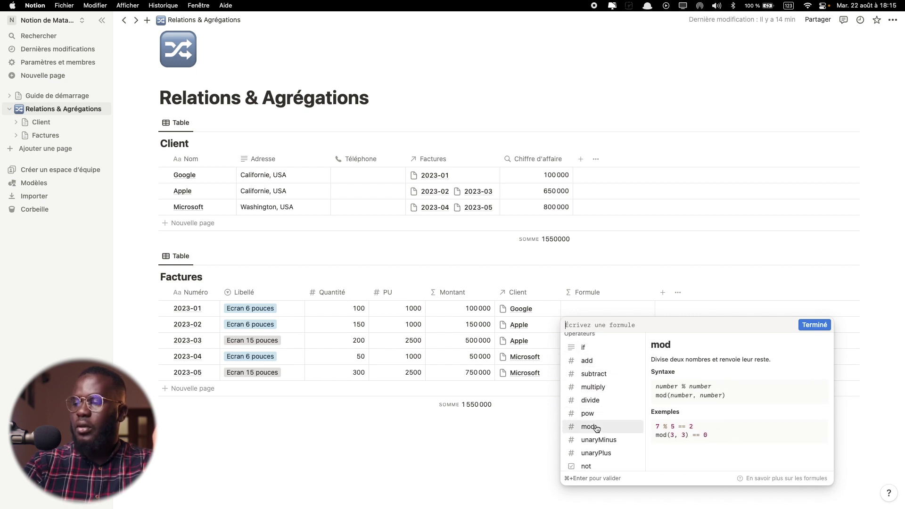
scroll(598, 376, "down", 2)
scroll(598, 376, "down", 10)
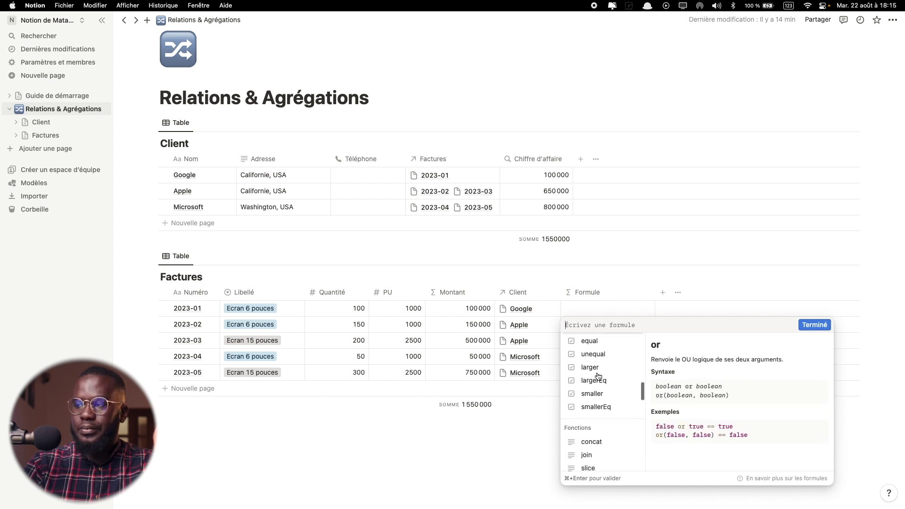
scroll(598, 376, "down", 2)
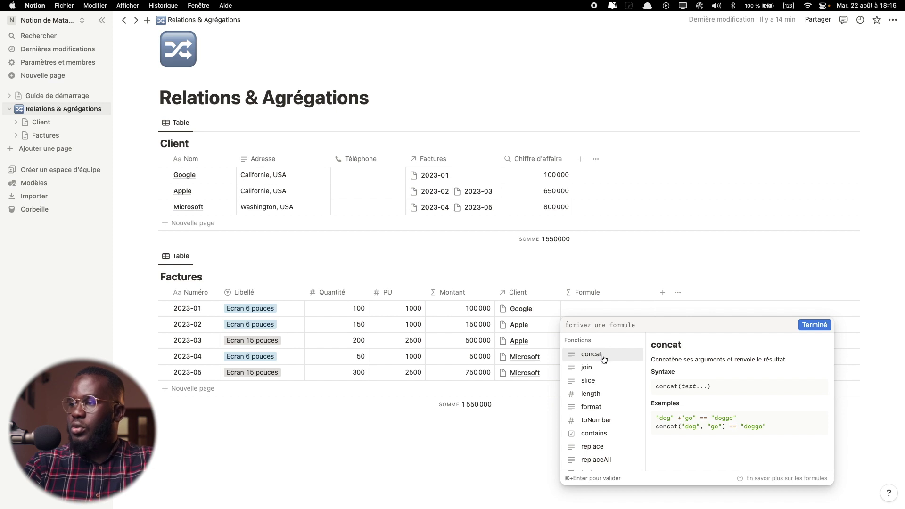
scroll(599, 396, "down", 3)
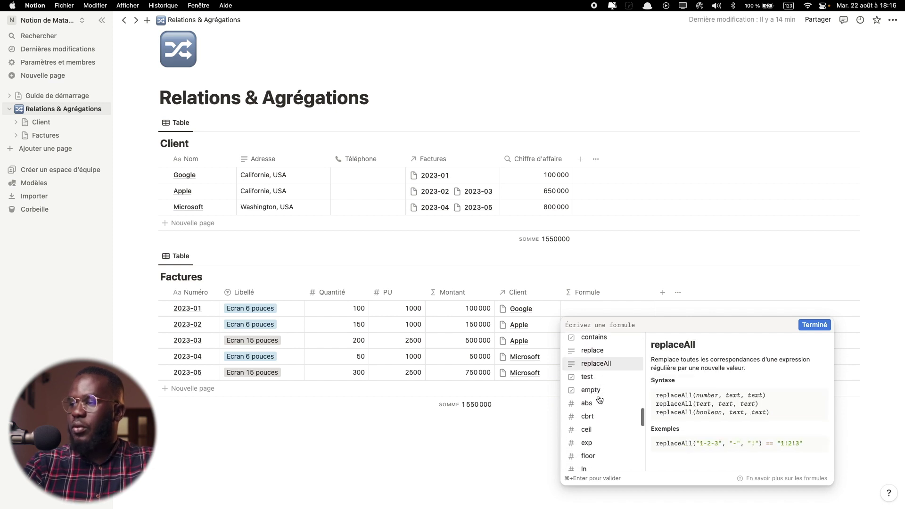
scroll(599, 410, "down", 5)
scroll(597, 428, "down", 5)
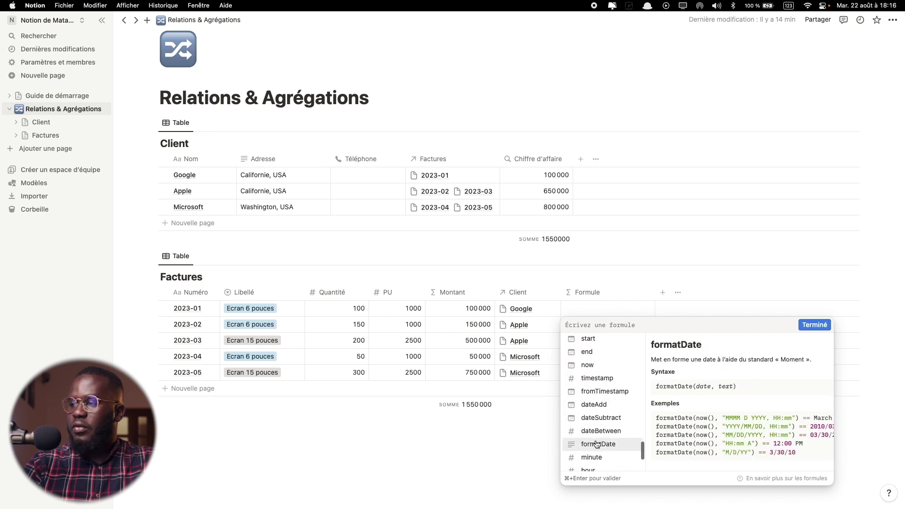
scroll(597, 444, "down", 2)
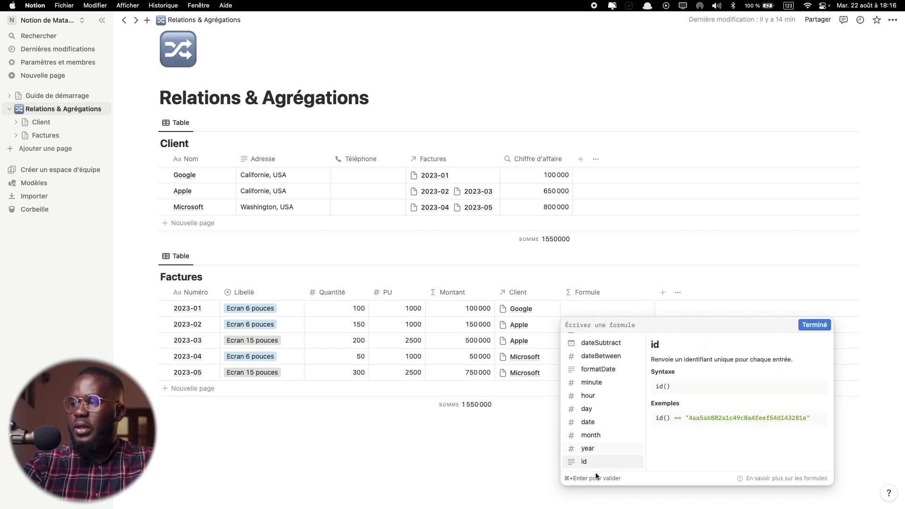
scroll(598, 370, "up", 10)
scroll(604, 370, "up", 5)
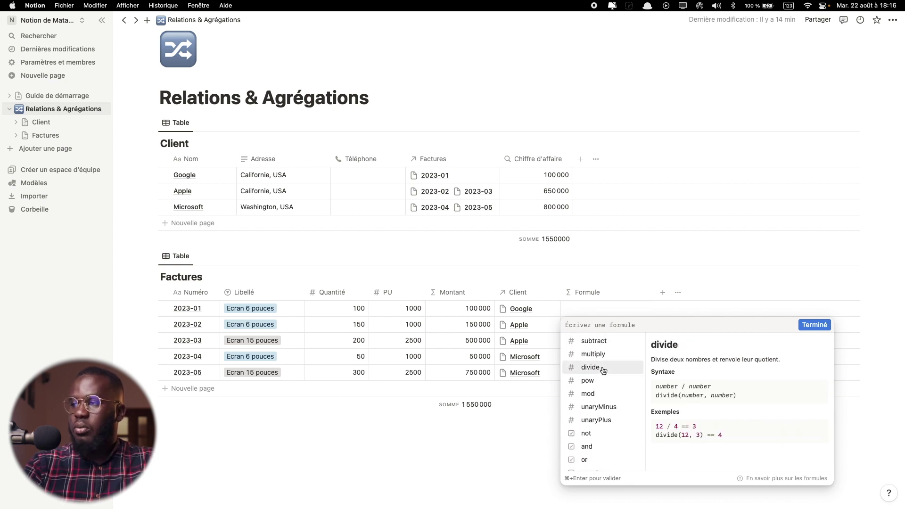
scroll(603, 371, "up", 5)
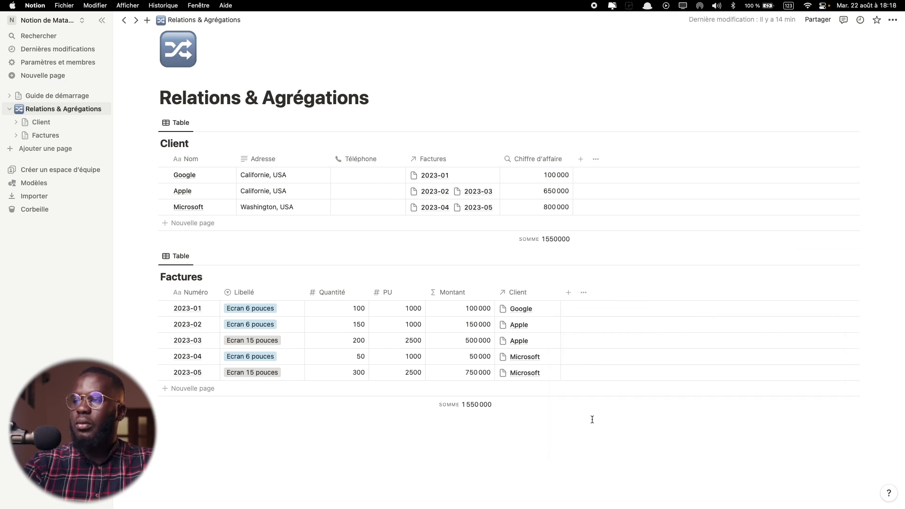
- Add a Formule-type property to the Factures table, keeping its default name
left_click(568, 292)
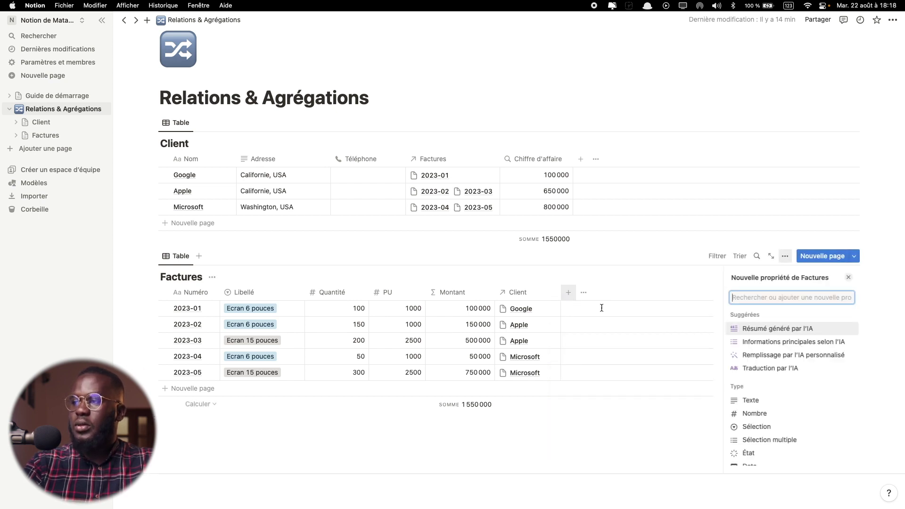
scroll(769, 372, "down", 8)
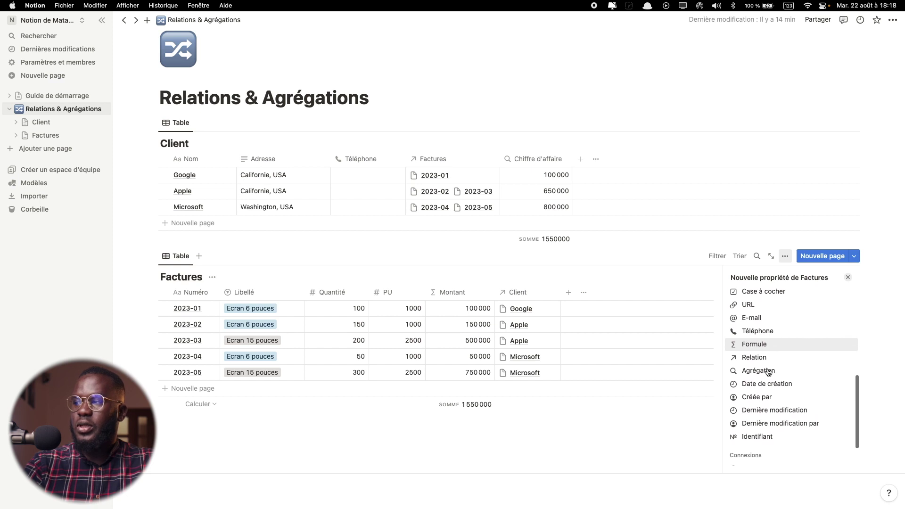
left_click(763, 349)
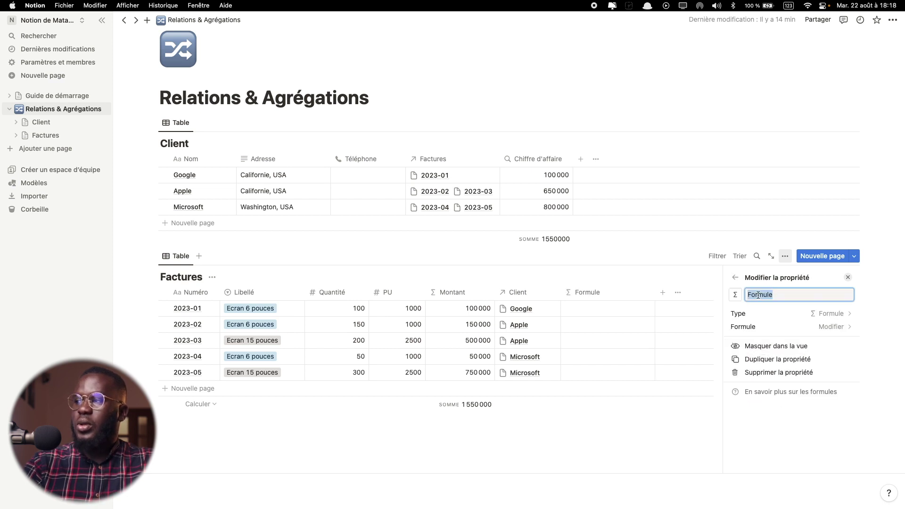
left_click(777, 296)
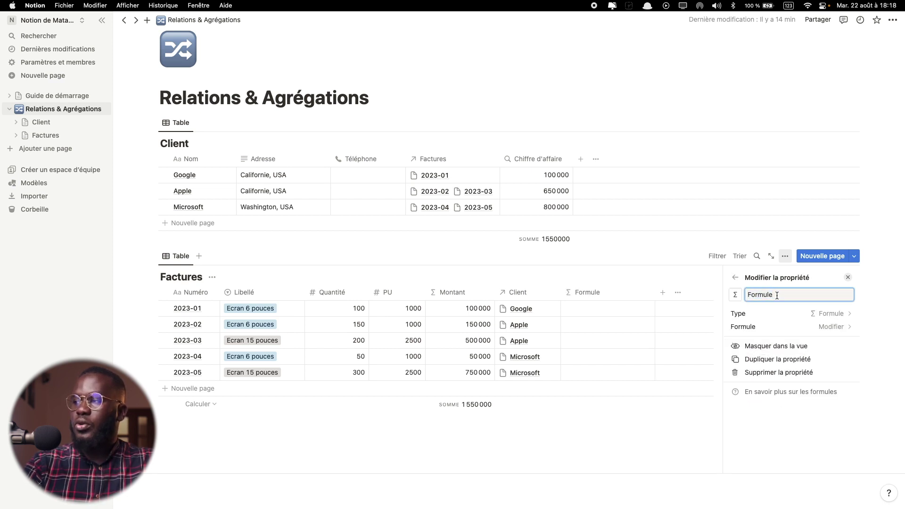
- View the formula editor from the new property's settings, close it empty, and narrow the Formule column slightly
left_click(832, 328)
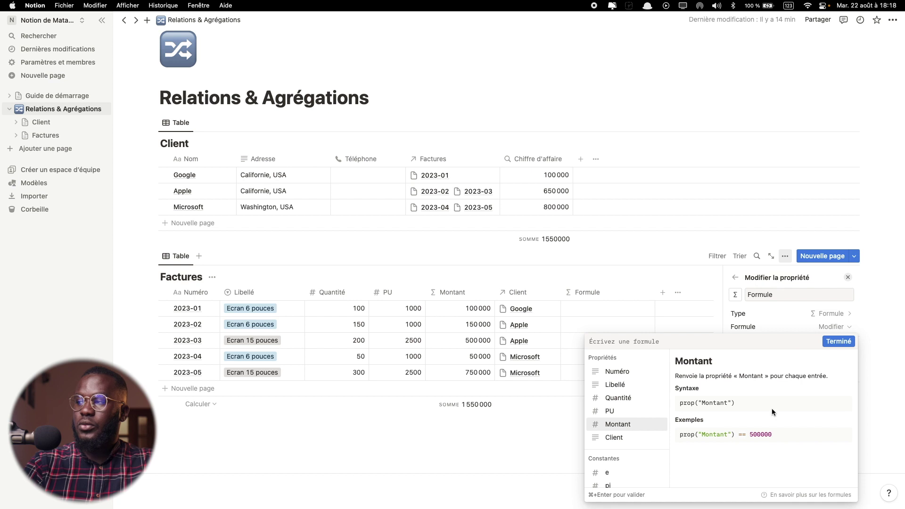
left_click(852, 342)
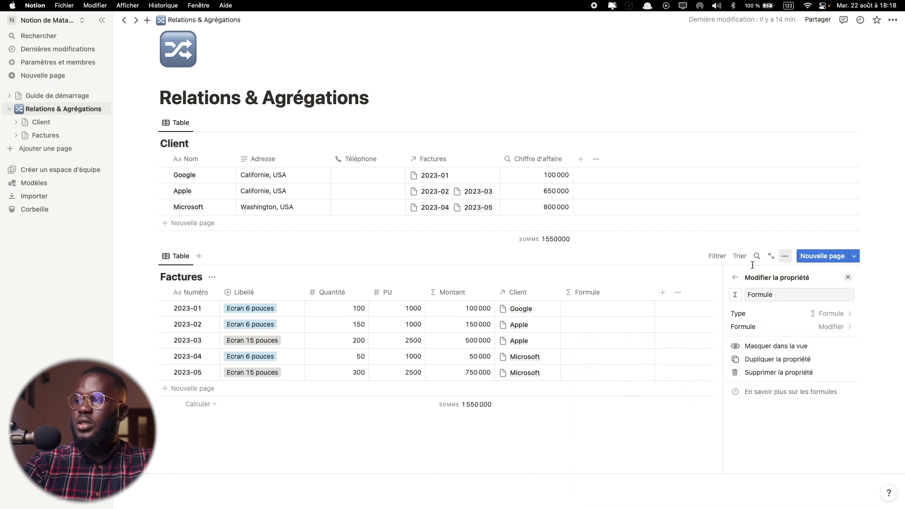
left_click(676, 271)
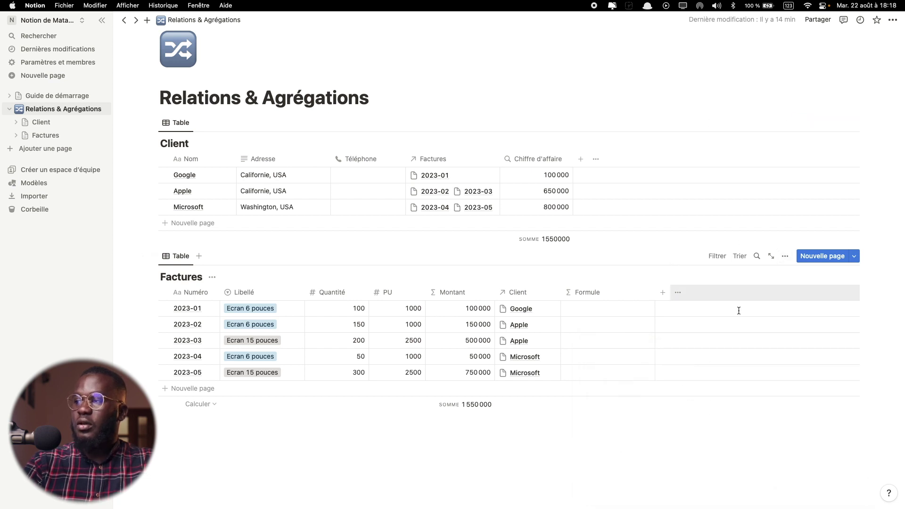
left_click(653, 294)
left_click_drag(653, 294, 629, 293)
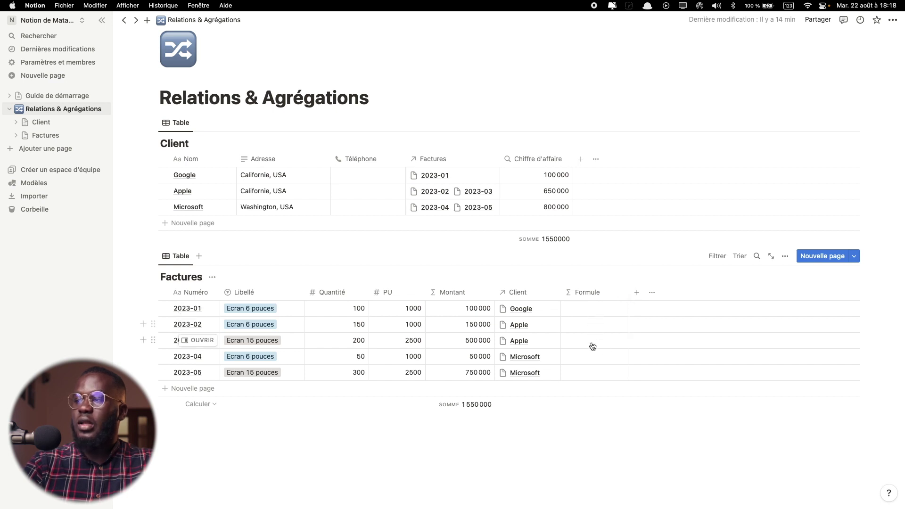
- Set the Formule column's formula to prop("Quantité") * prop("PU")
left_click(591, 313)
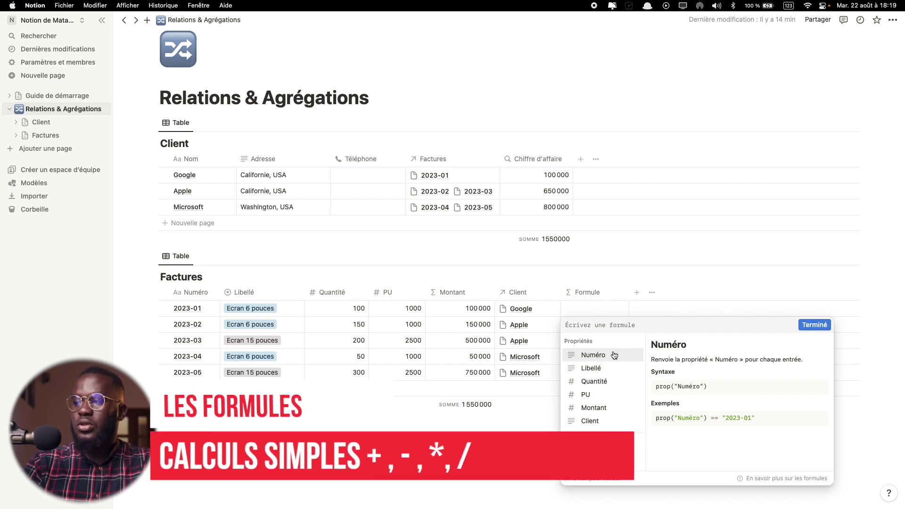
left_click(597, 382)
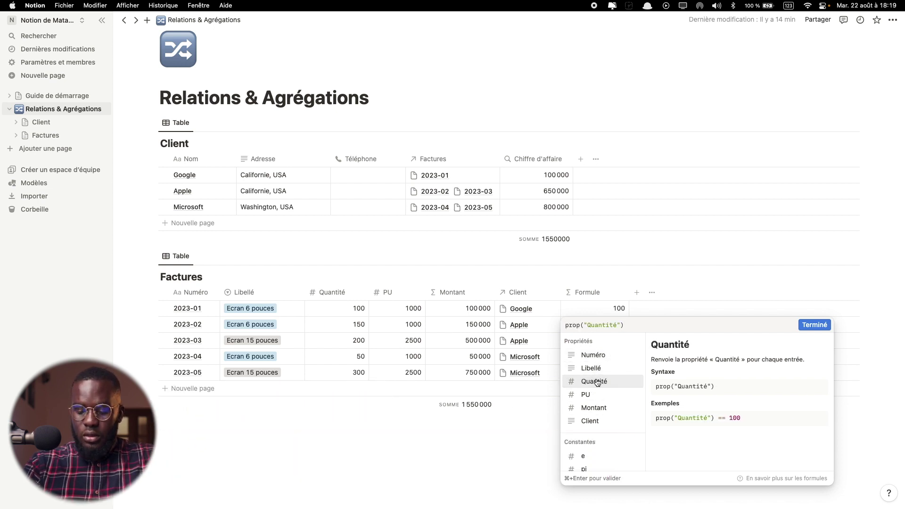
type("*")
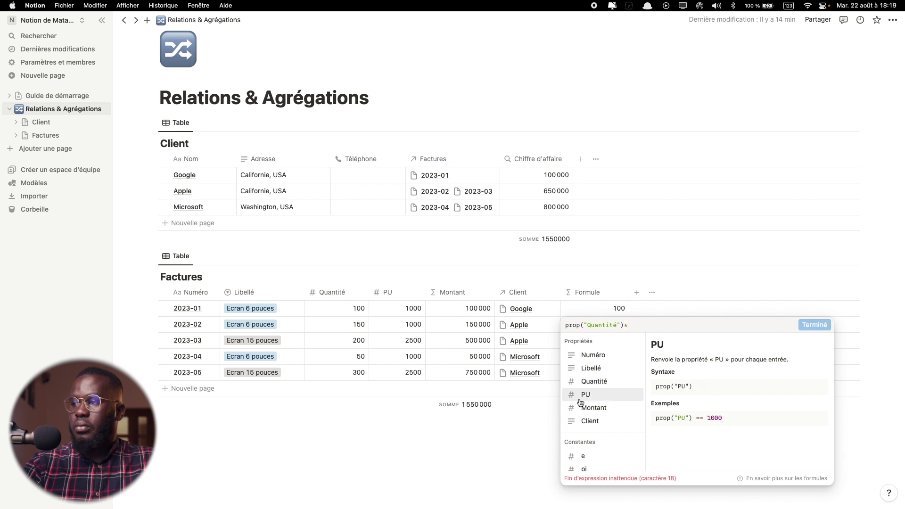
left_click(585, 395)
left_click(814, 325)
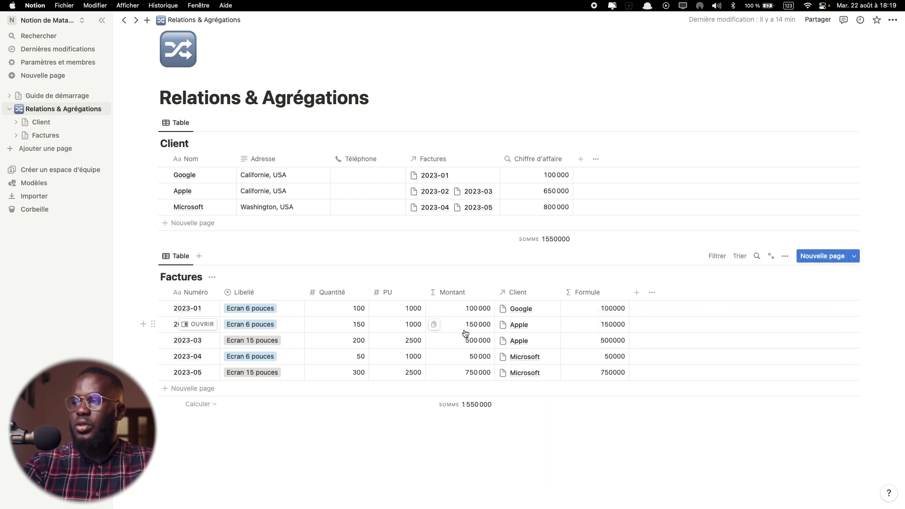
- Change the Formule column's formula to the subtraction prop("Quantité") - prop("PU")
left_click(617, 311)
left_click(631, 325)
key("BackSpace")
type("-")
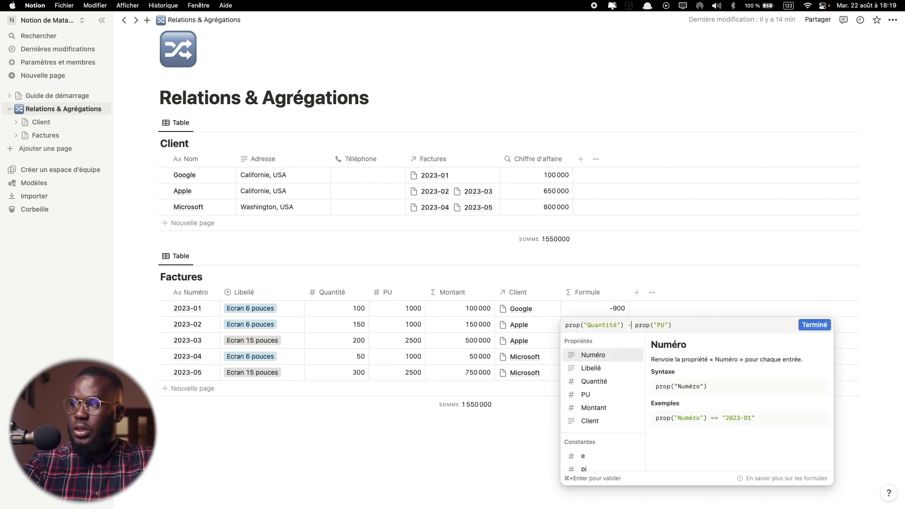
left_click(814, 325)
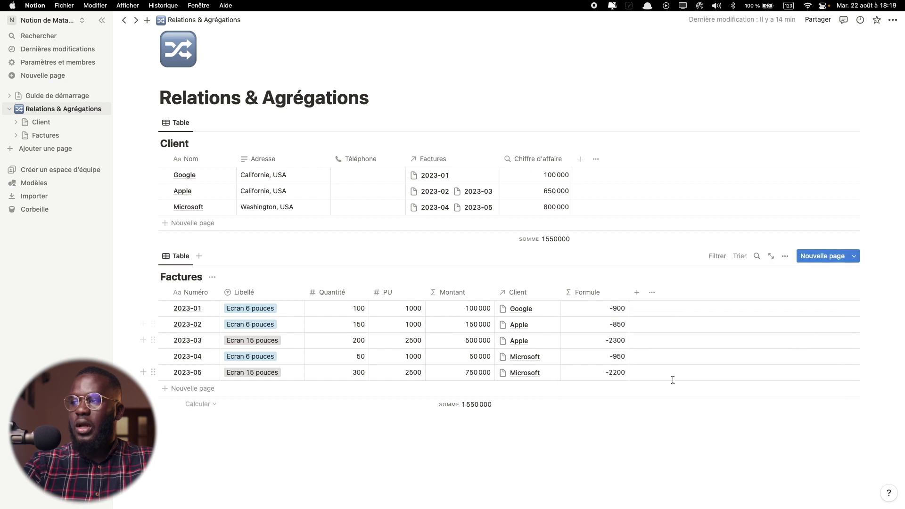
left_click(607, 295)
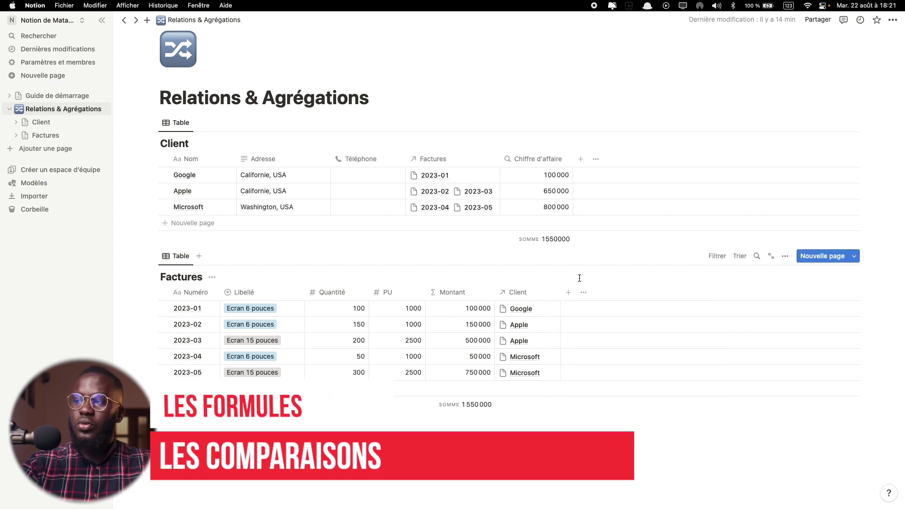
- Add a fresh Formule-type property after the Client column of the Factures table and close its settings
left_click(568, 292)
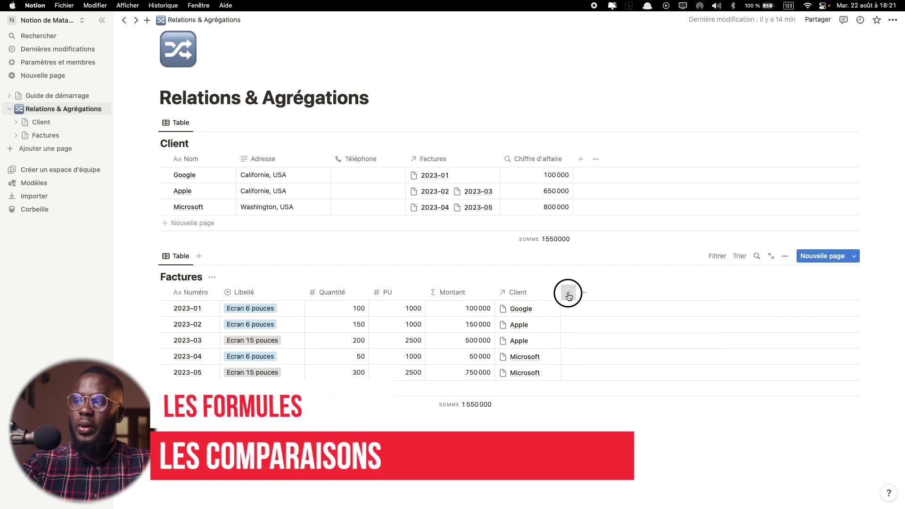
scroll(757, 371, "down", 5)
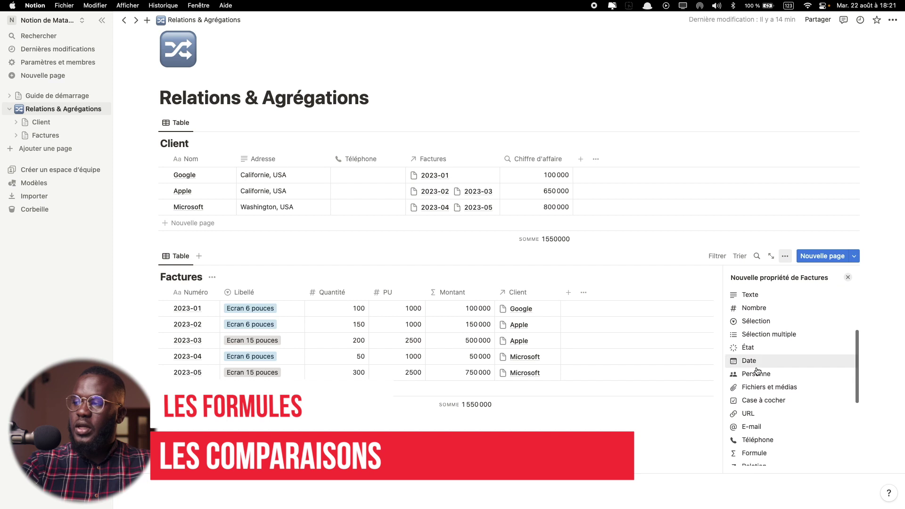
left_click(755, 406)
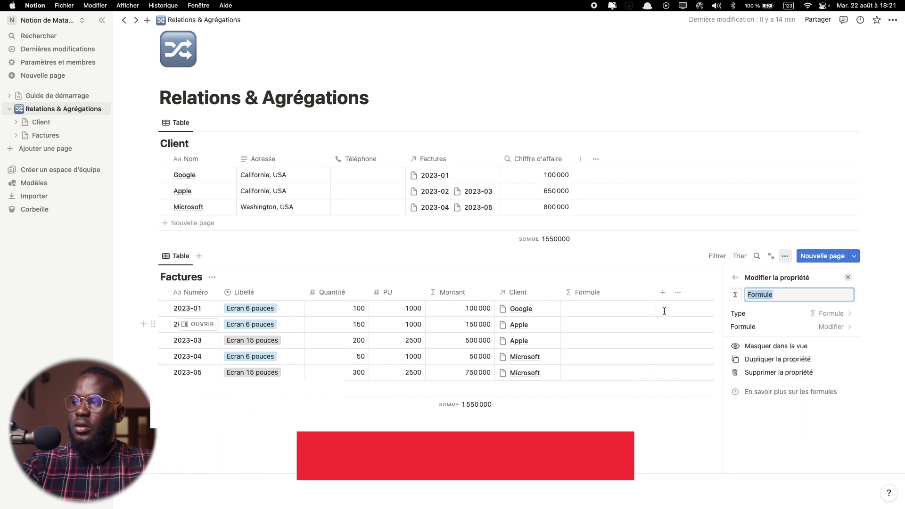
key("Escape")
- Set the Formule column's formula to prop("Quantité") == prop("PU") and narrow the column
left_click(623, 313)
left_click(587, 386)
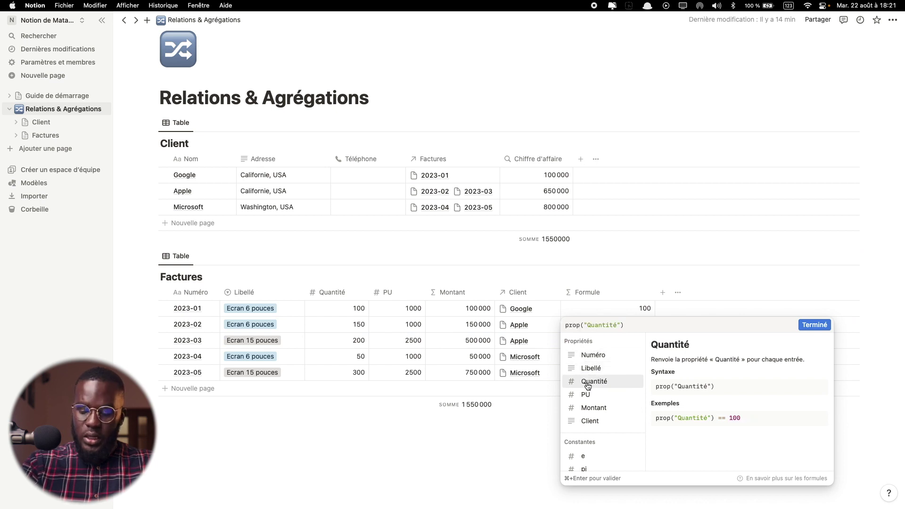
type("==")
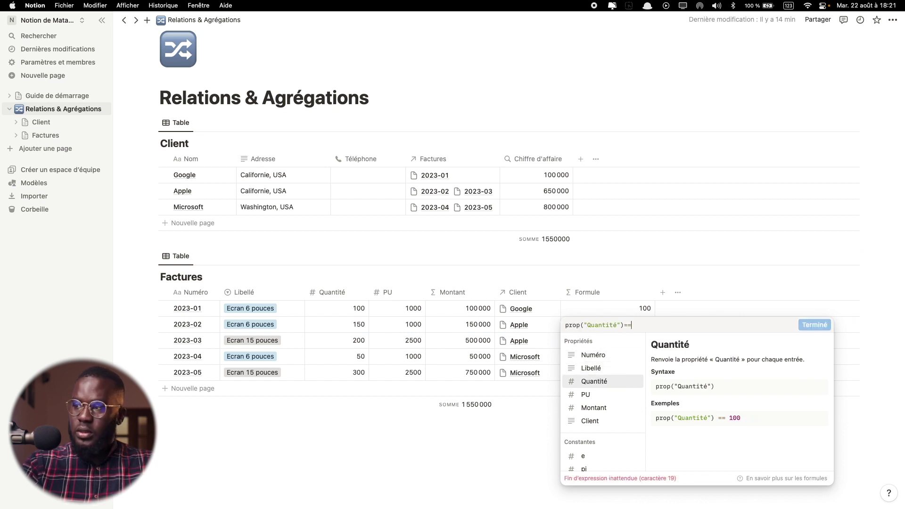
left_click(610, 399)
left_click(822, 326)
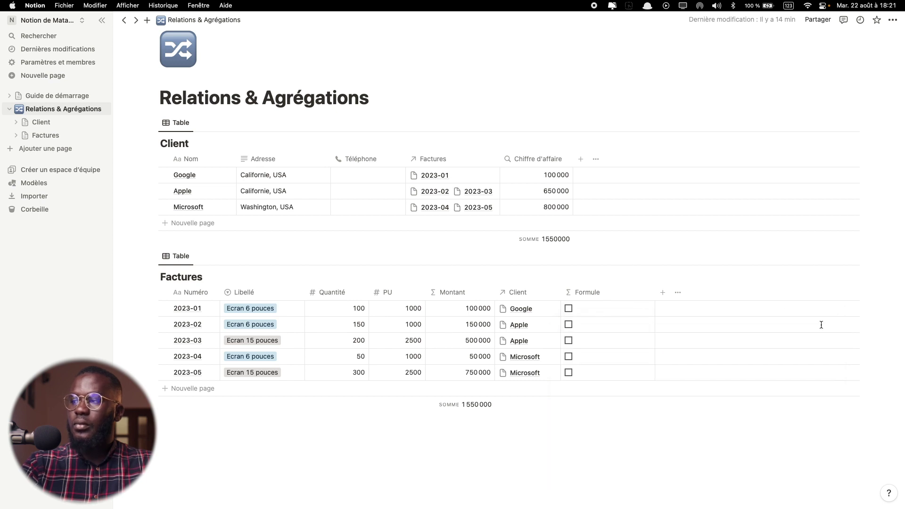
left_click_drag(655, 292, 614, 293)
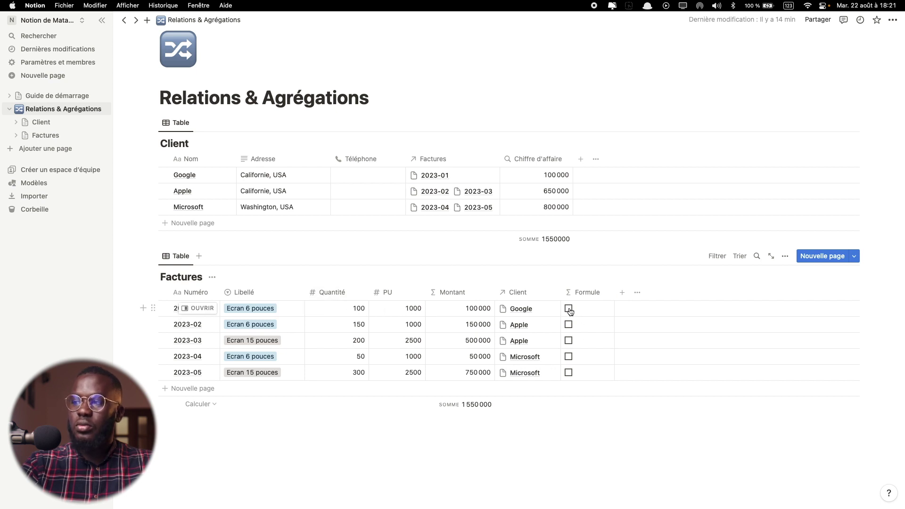
- Set the Quantité of the first invoice in the Factures table to 1000
left_click(360, 312)
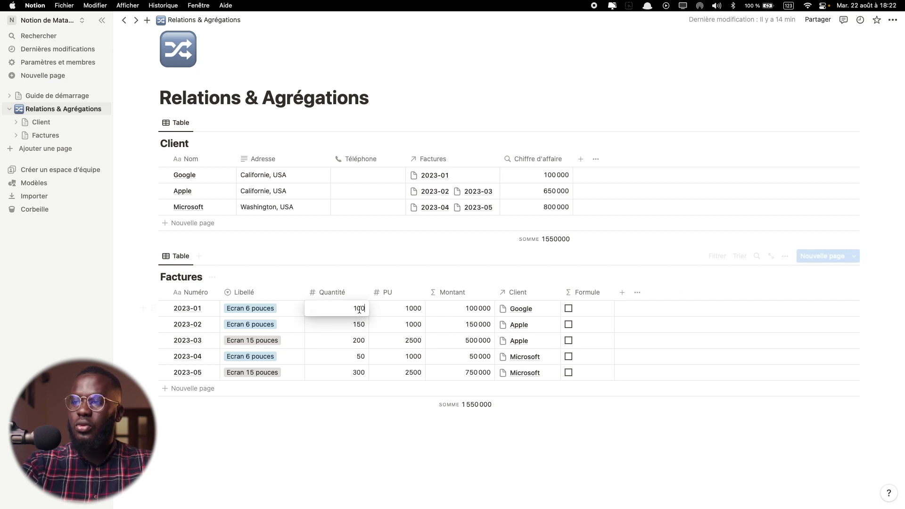
type("0")
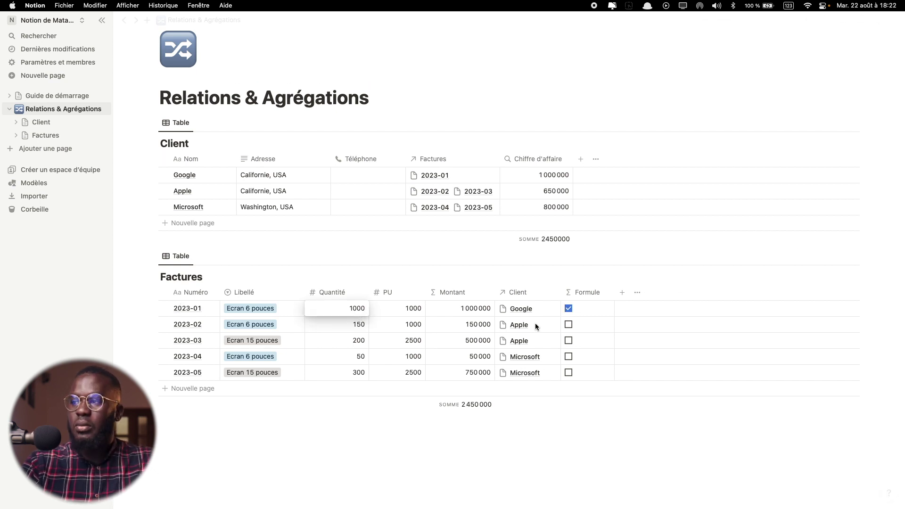
key("Return")
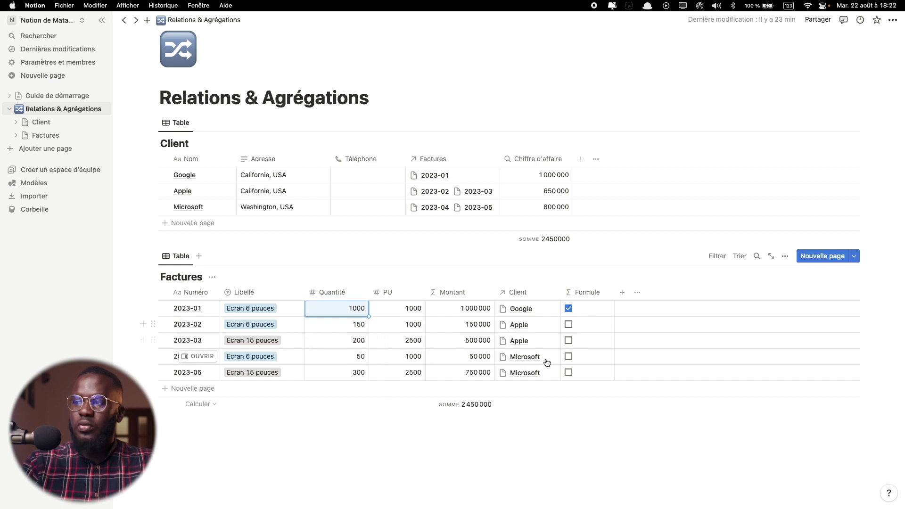
- Change the Formule column's comparison to not equal: prop("Quantité") != prop("PU")
left_click(592, 310)
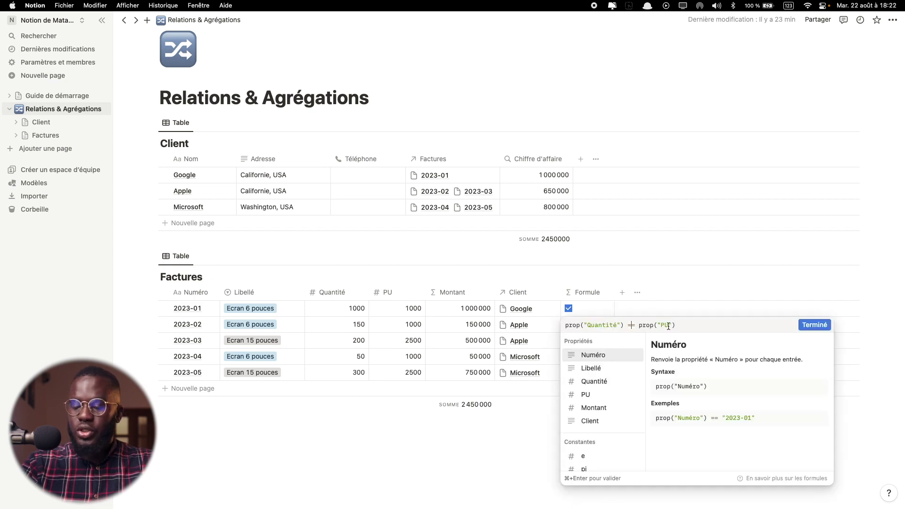
type("=")
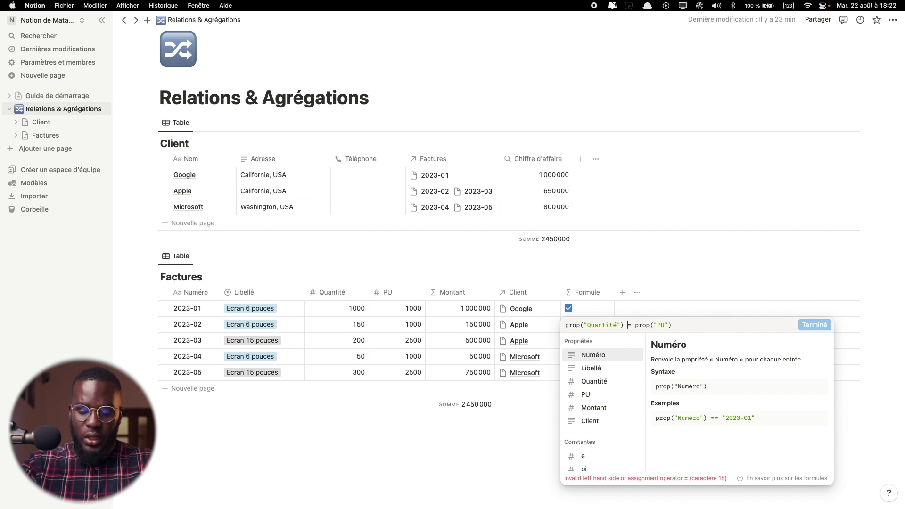
type("!")
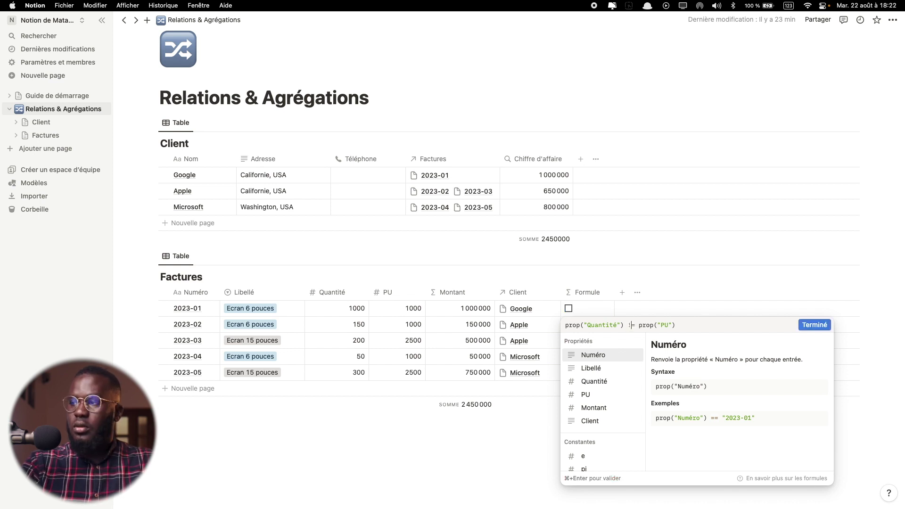
left_click(823, 325)
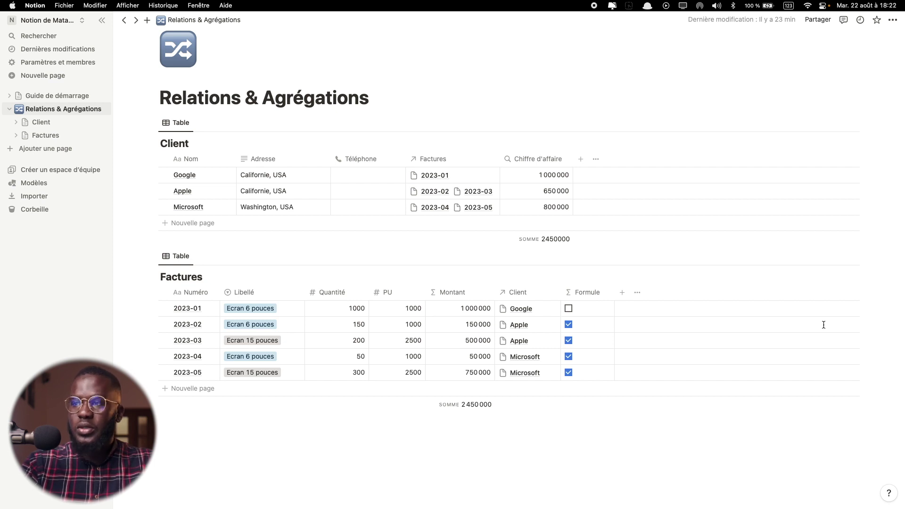
- Change the Formule column's comparison to greater than or equal: prop("Quantité") >= prop("PU")
left_click(593, 318)
key("BackSpace")
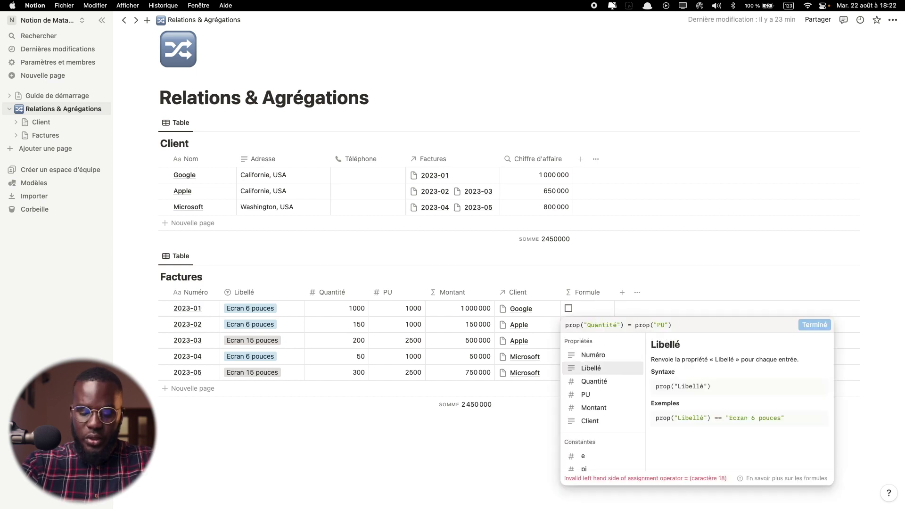
type(">")
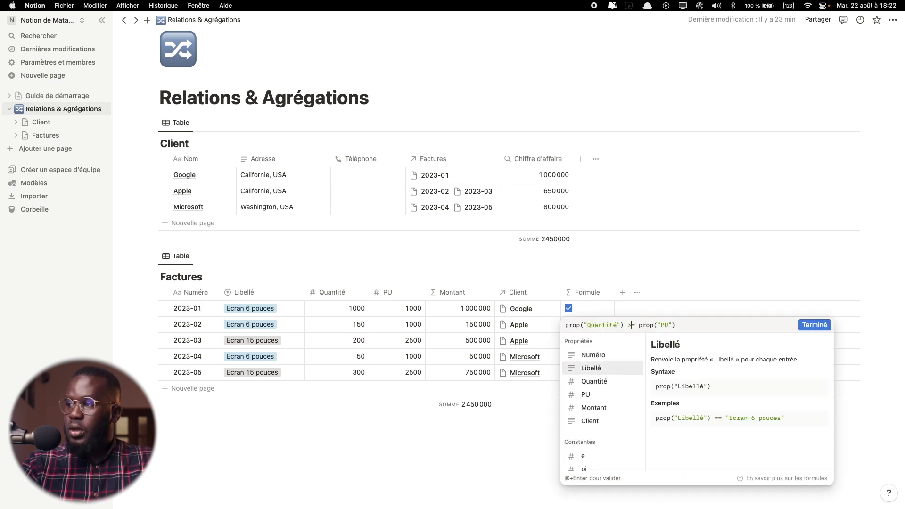
left_click(820, 326)
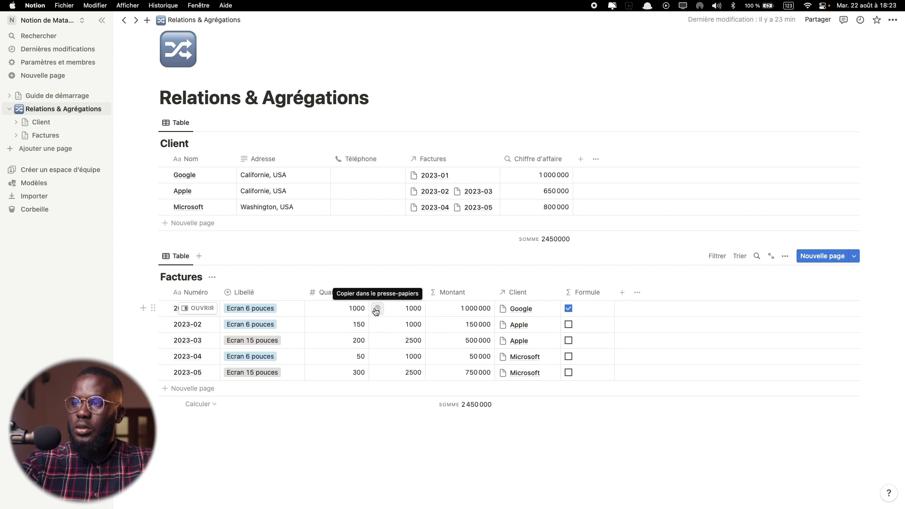
- Set the Quantité of the first invoice in the Factures table to 1500
left_click(354, 308)
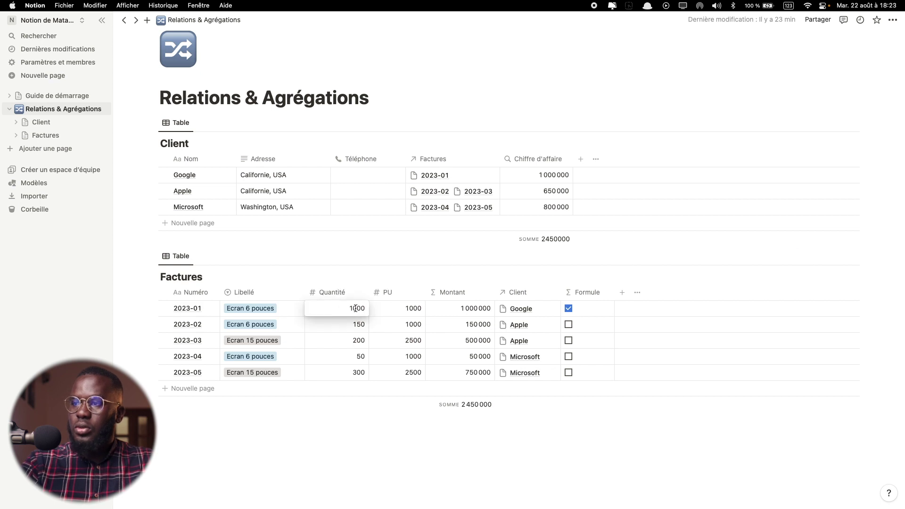
key("BackSpace")
type("5")
key("Return")
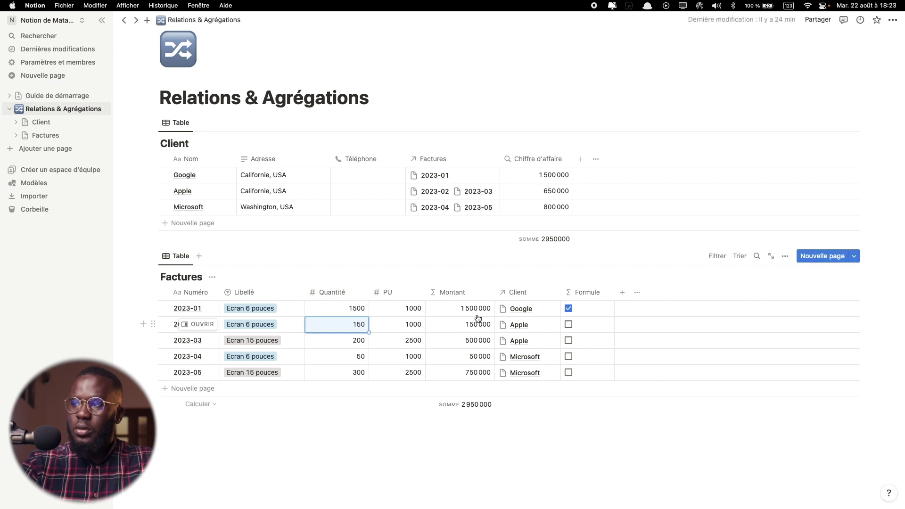
- Change the Formule column's comparison to less than or equal: prop("Quantité") <= prop("PU")
left_click(587, 313)
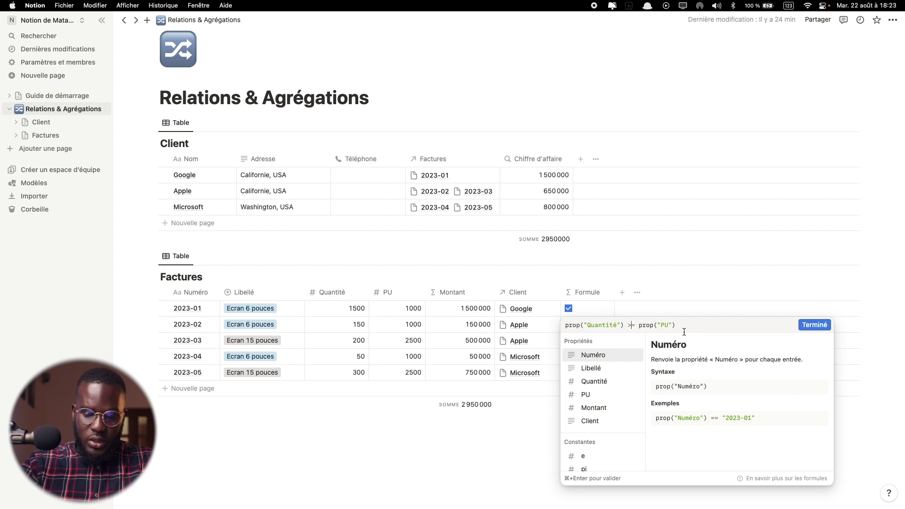
key("BackSpace")
type("<")
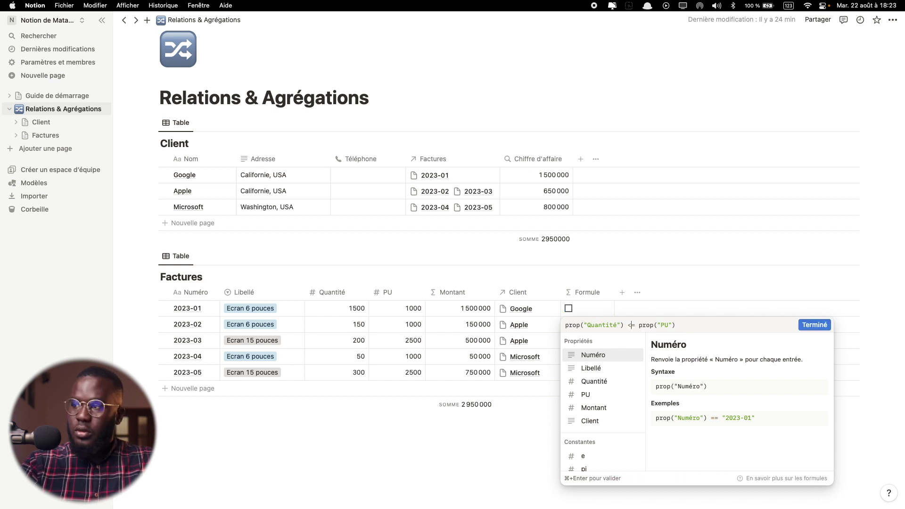
left_click(811, 325)
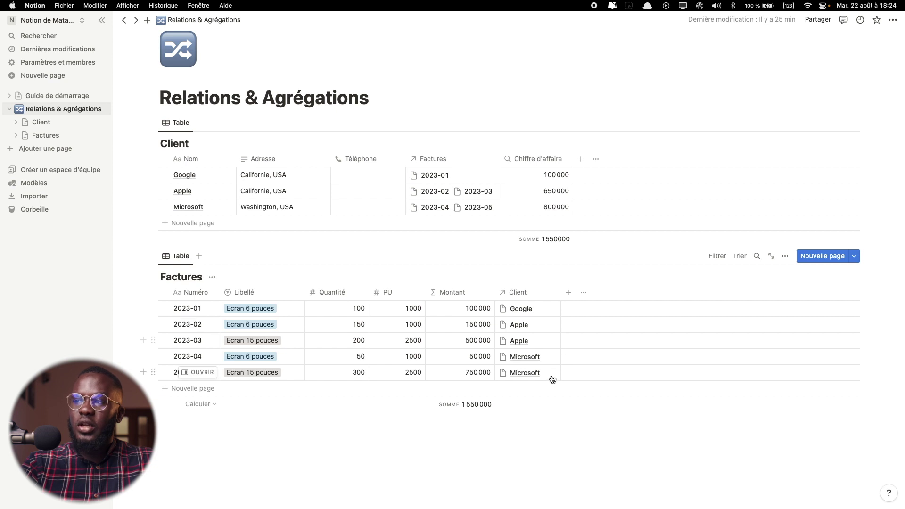
- Add a Nombre-type property named "Délai de paiement" to the Client table and close its settings
left_click(581, 159)
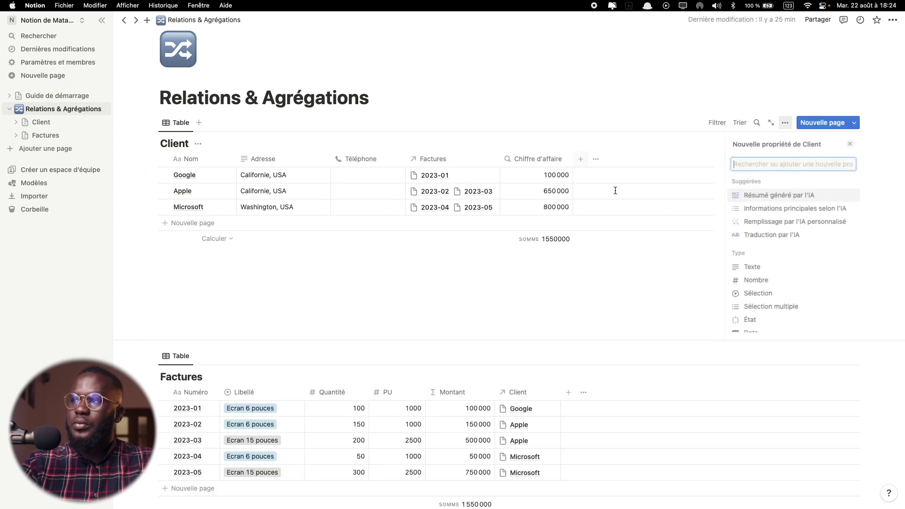
scroll(764, 259, "down", 3)
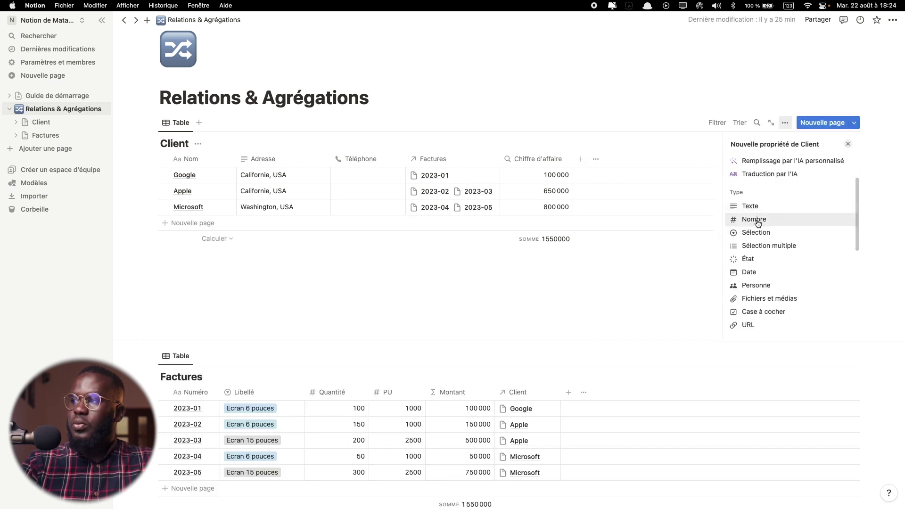
left_click(758, 223)
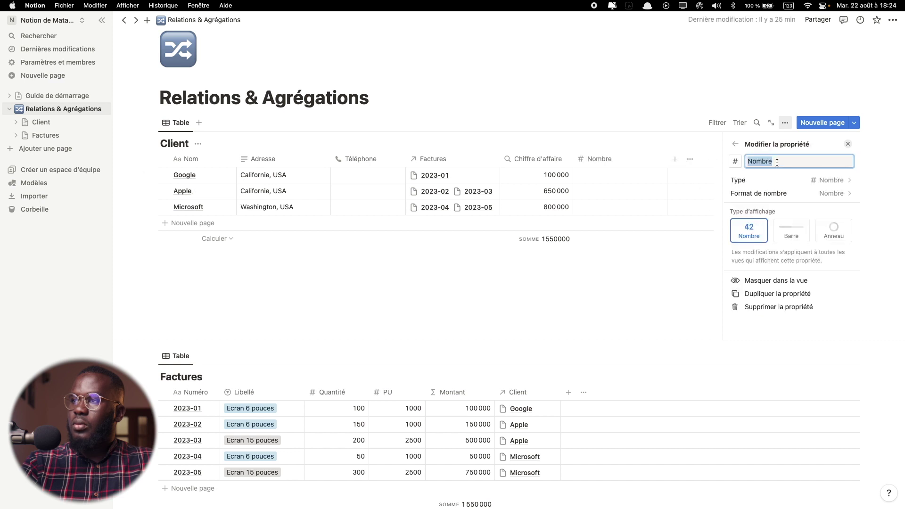
type("D")
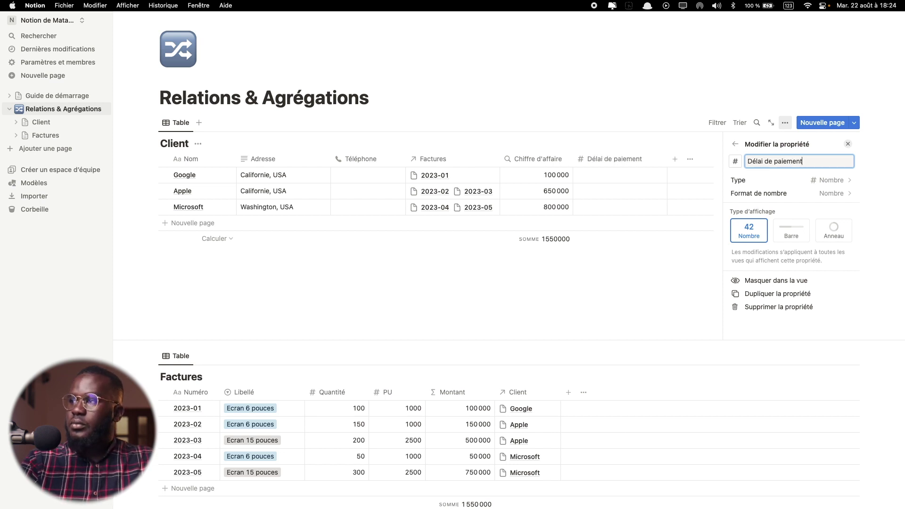
type("élai de paiement")
left_click(662, 325)
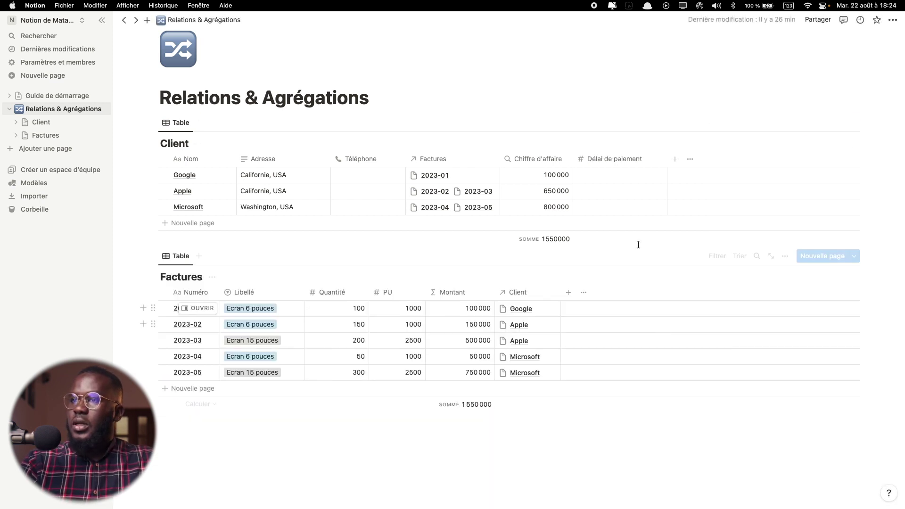
- Fill in the Délai de paiement column with 30 for Google, 45 for Apple and 40 for Microsoft
left_click(620, 178)
type("30")
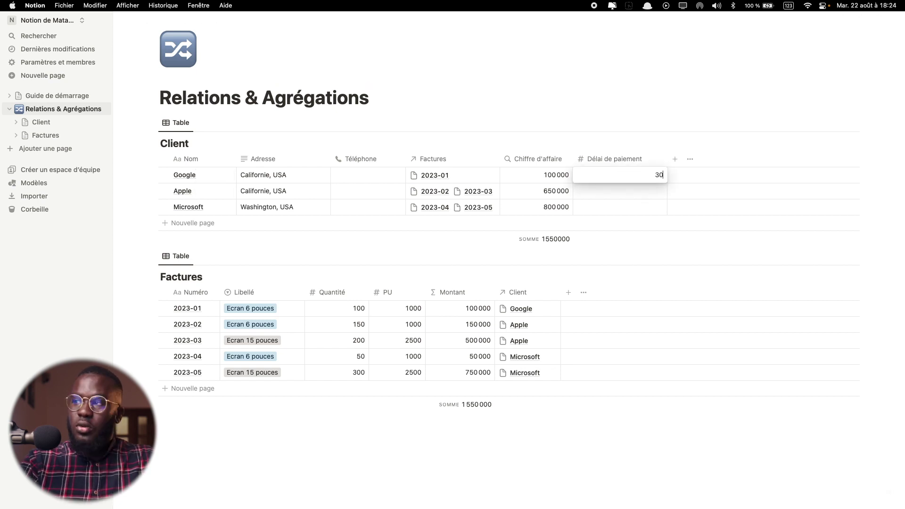
key("Return")
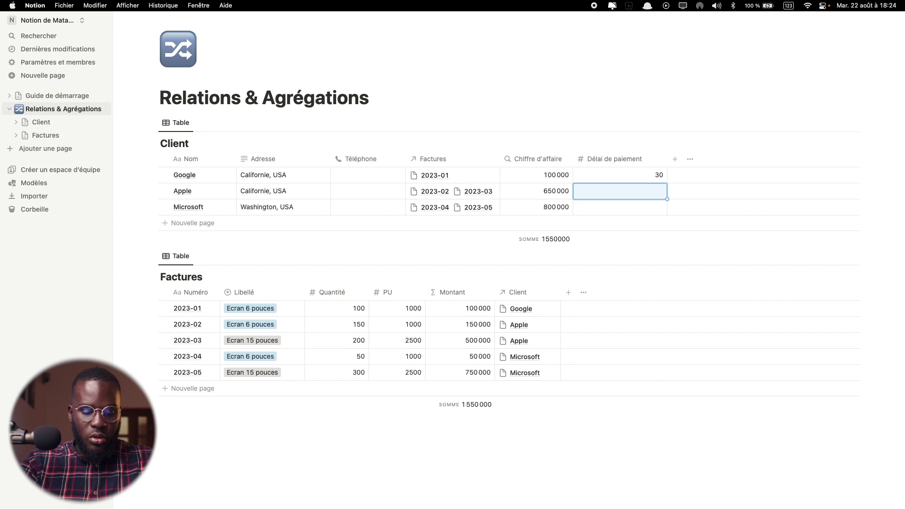
type("45")
key("Return")
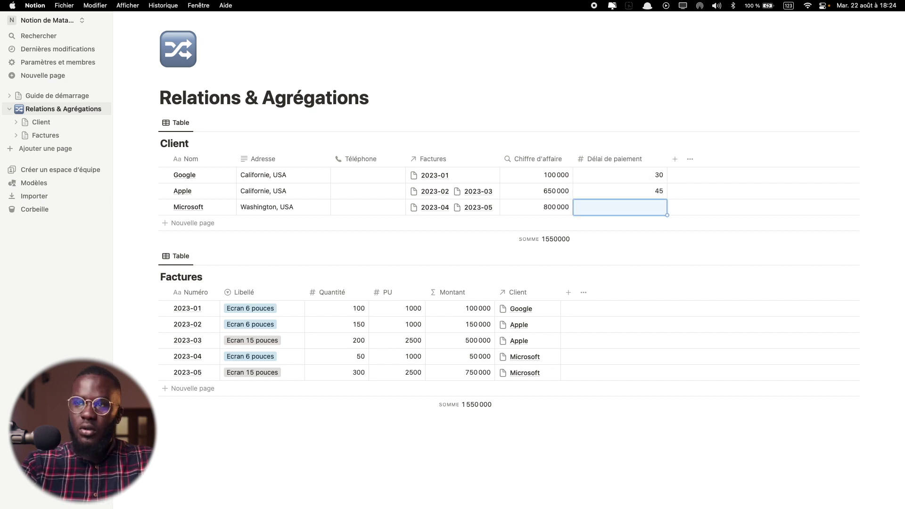
type("4")
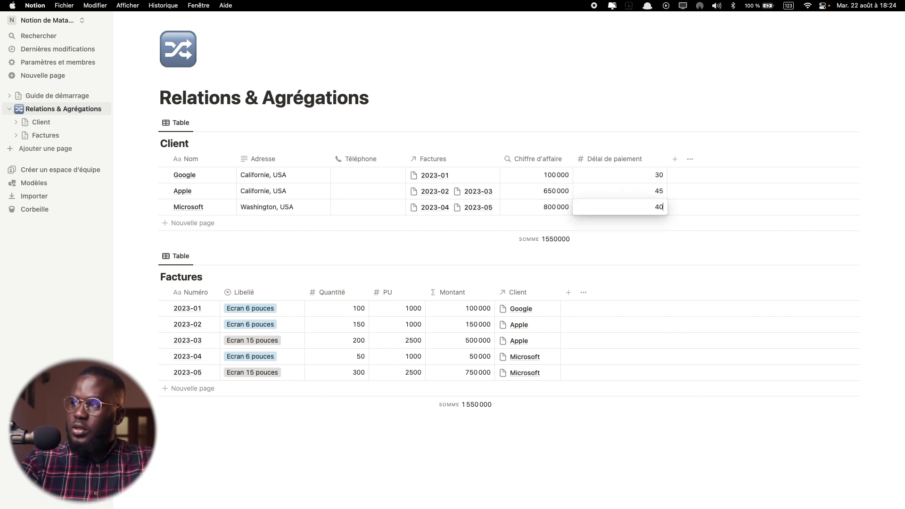
type("0")
key("Return")
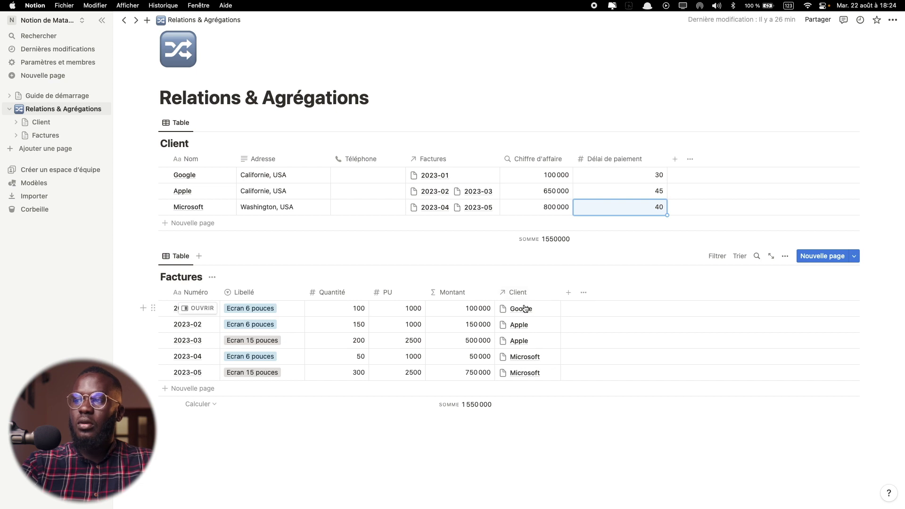
- Add an Agrégation-type property after the Client column of the Factures table
left_click(569, 294)
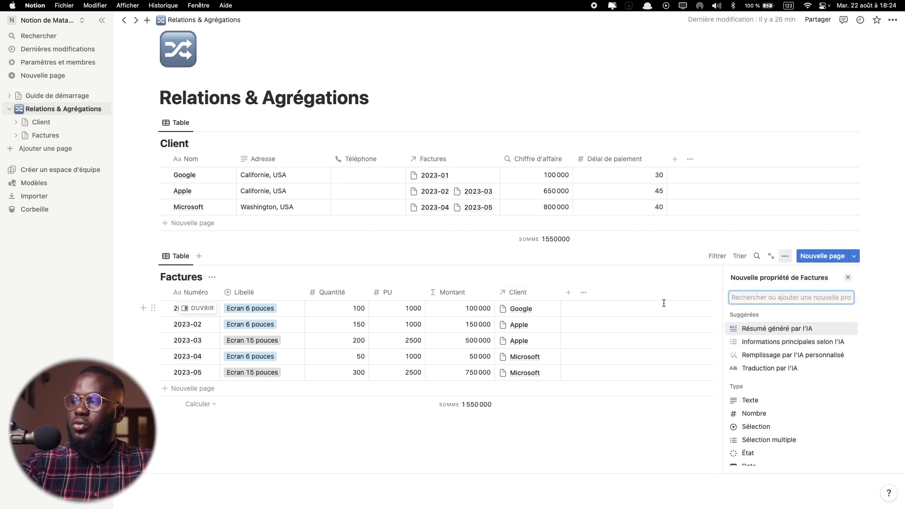
scroll(743, 366, "down", 4)
scroll(745, 369, "down", 3)
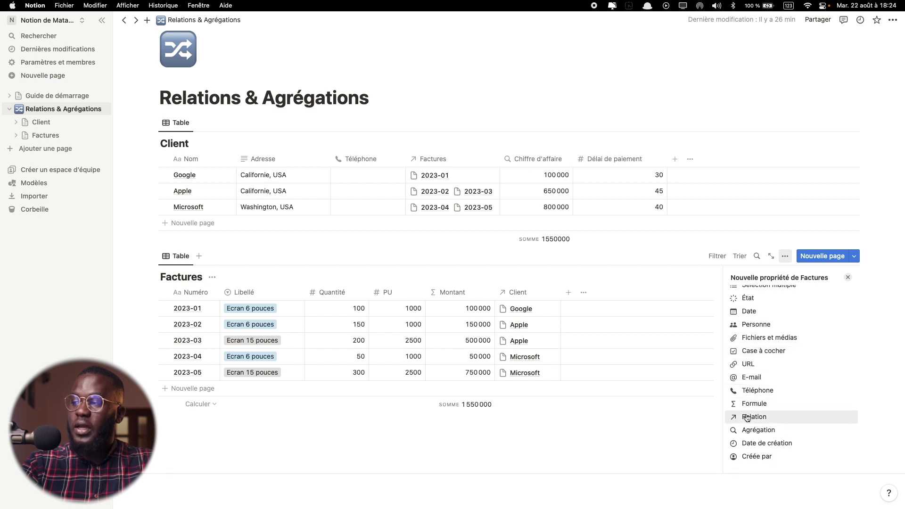
scroll(747, 405, "down", 1)
left_click(749, 420)
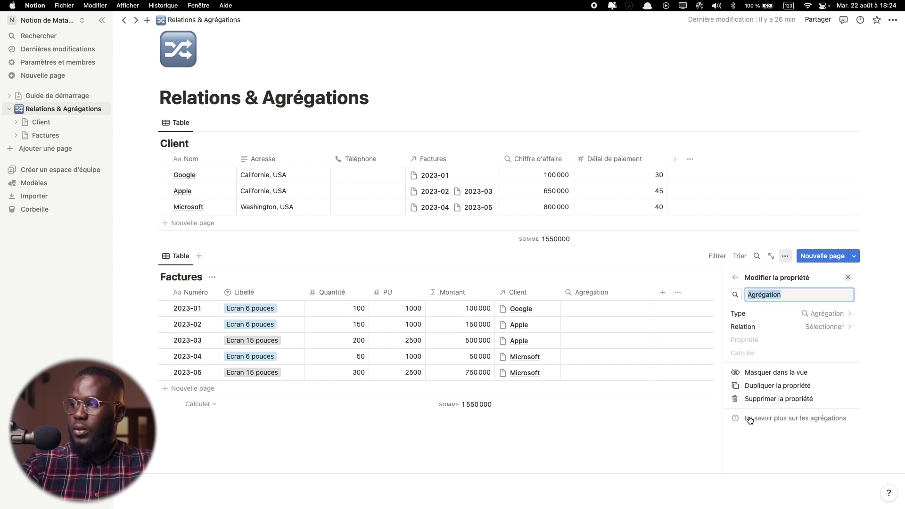
- Configure the new aggregation in Factures to use the Client relation and its Délai de paiement property, and close the settings
left_click(814, 325)
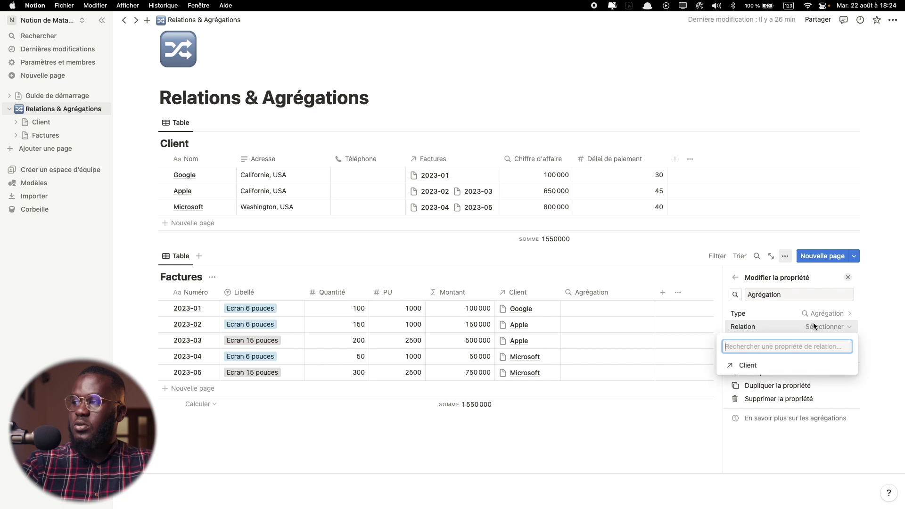
left_click(763, 366)
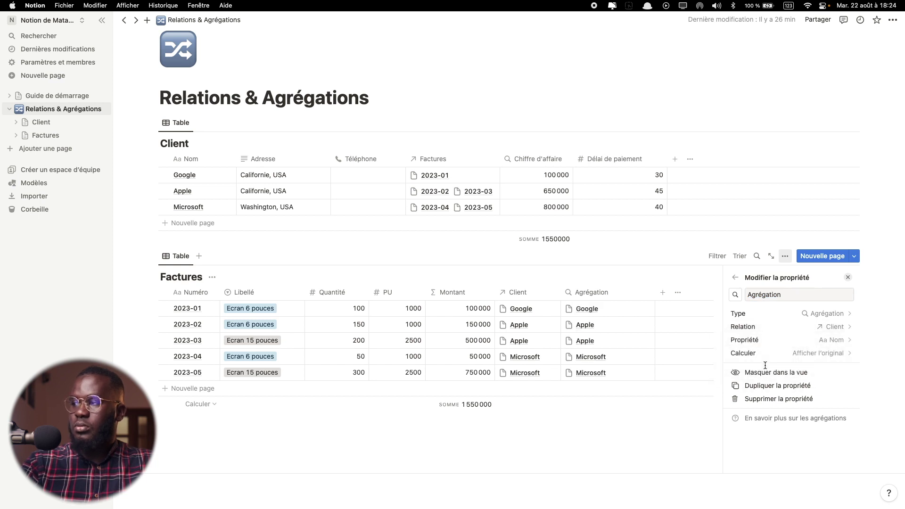
left_click(828, 340)
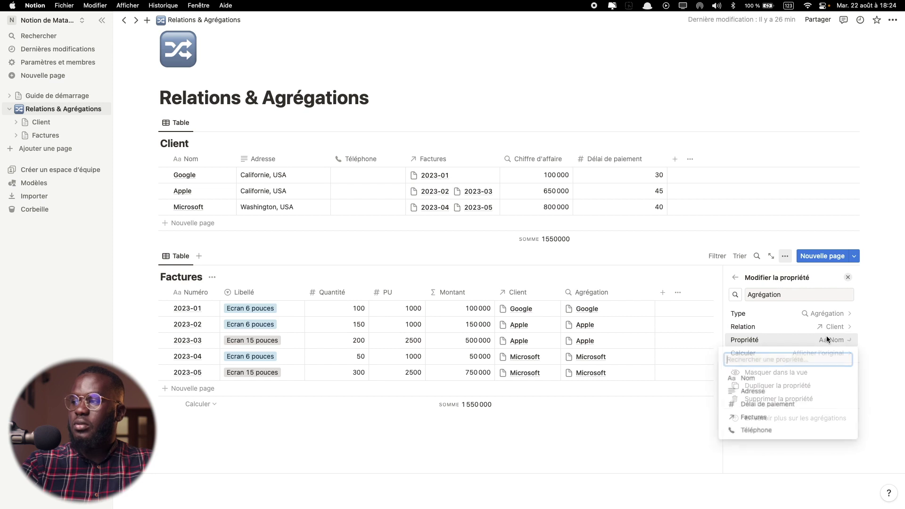
left_click(775, 412)
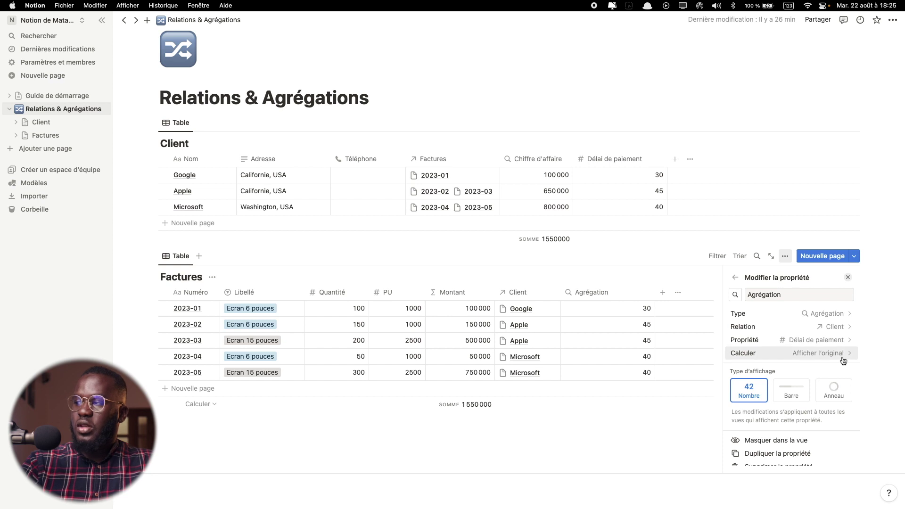
left_click(660, 389)
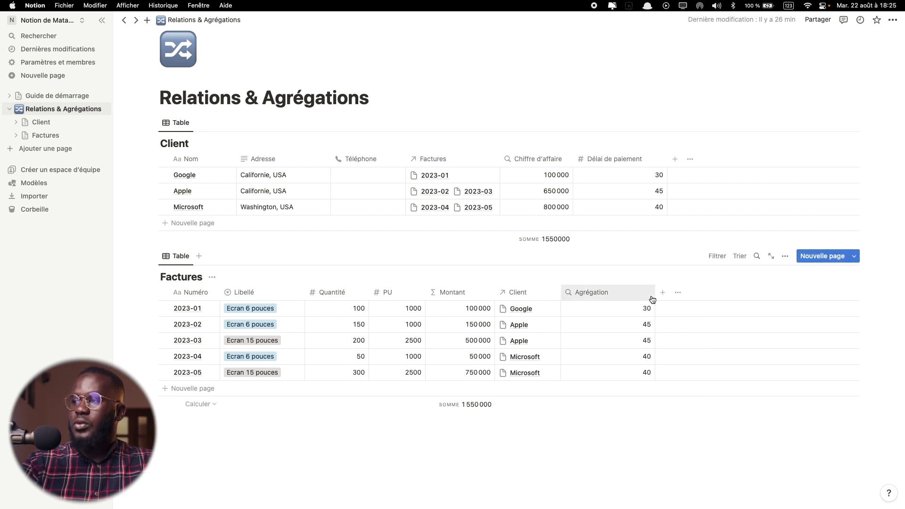
- Narrow the aggregation column in Factures and rename it "Délai de paiement"
left_click_drag(655, 293, 615, 292)
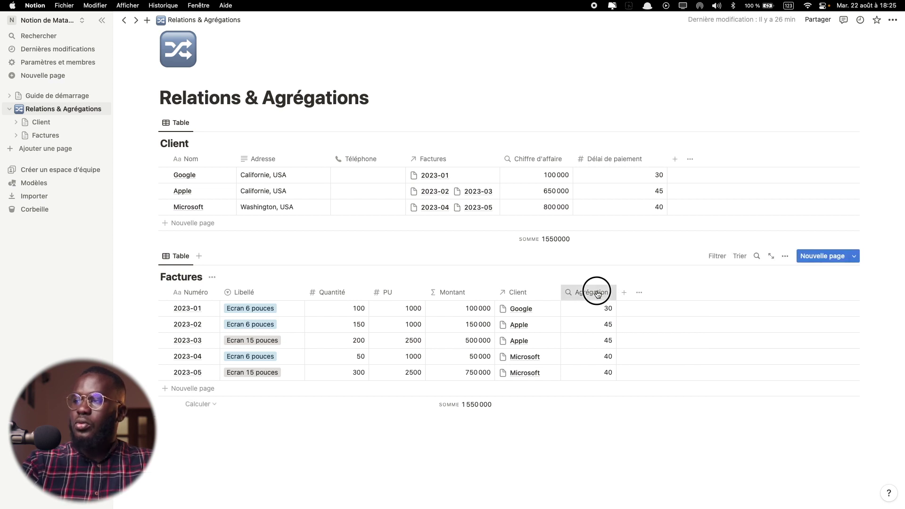
left_click(594, 292)
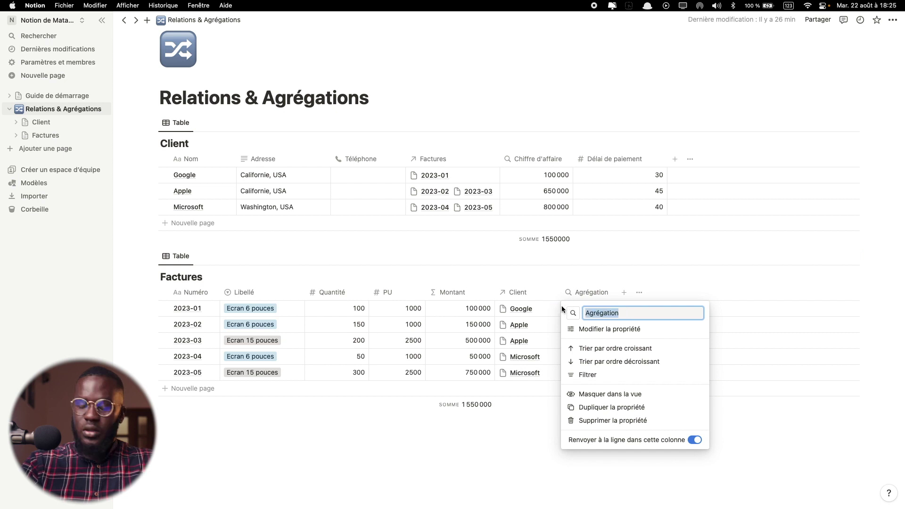
type("Délai de paiement")
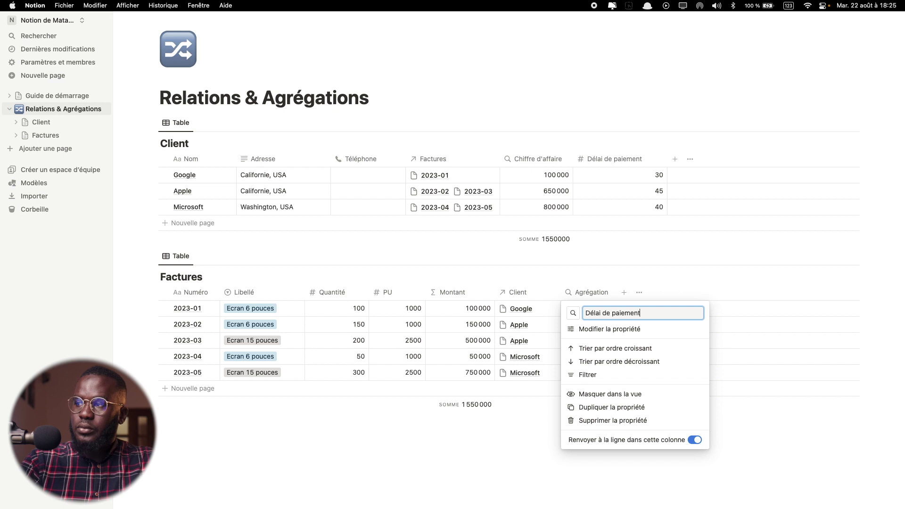
key("Return")
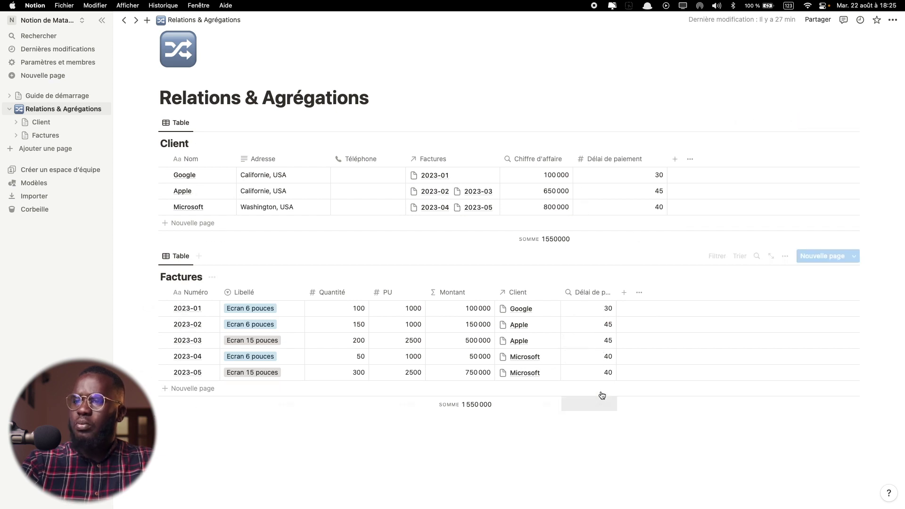
- Add a Date-type property named "Date Facture" to the Factures table and close its settings
left_click(625, 293)
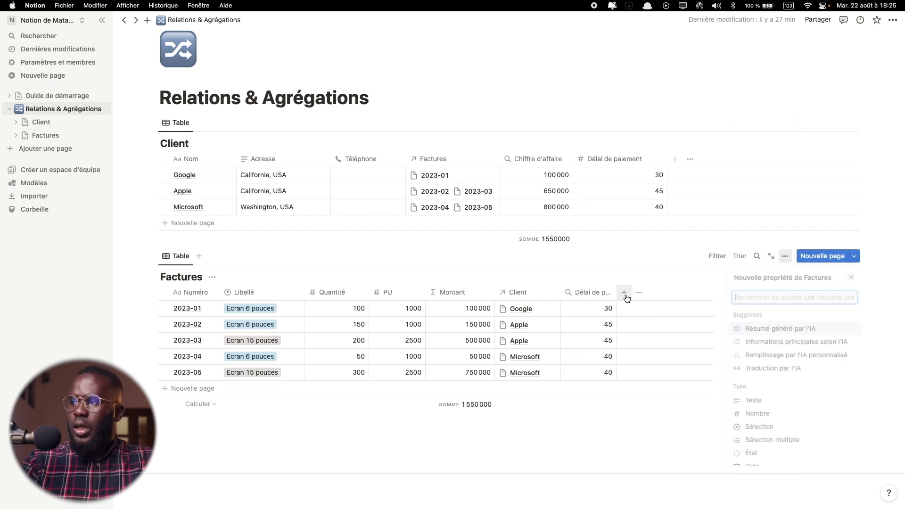
scroll(766, 372, "down", 3)
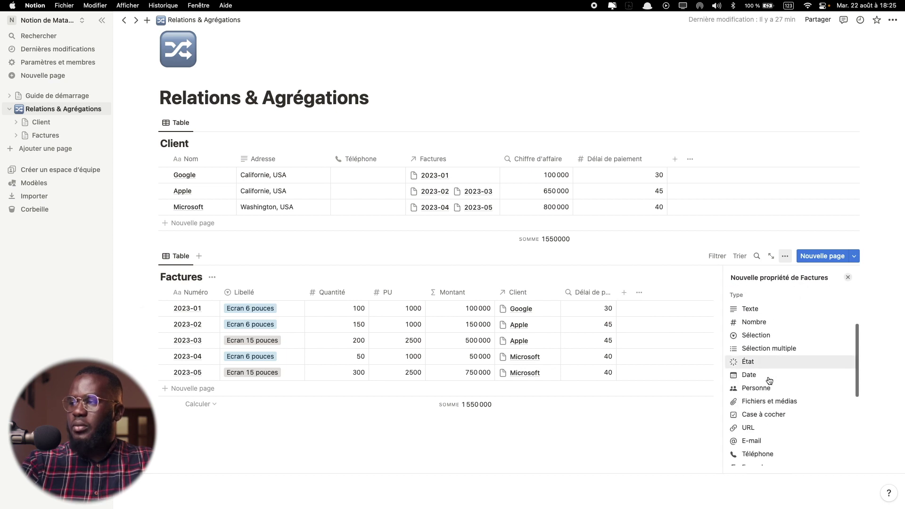
left_click(754, 375)
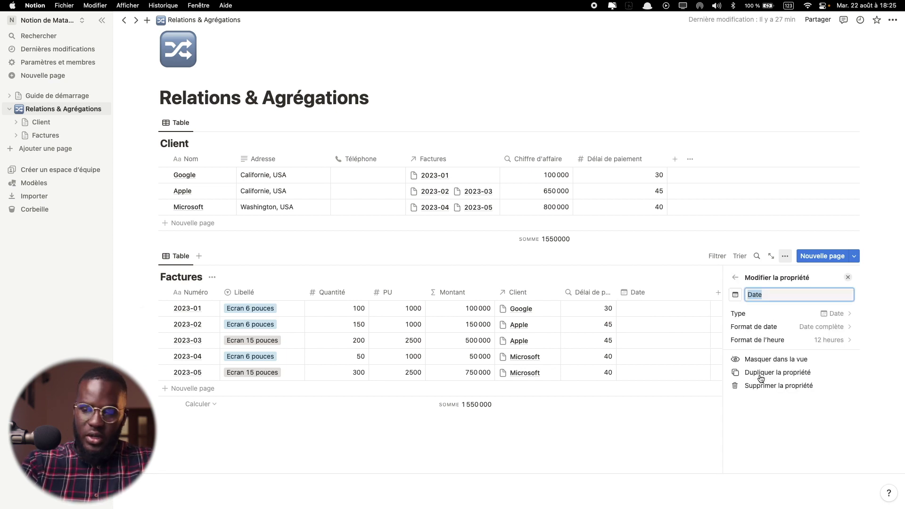
key("Right")
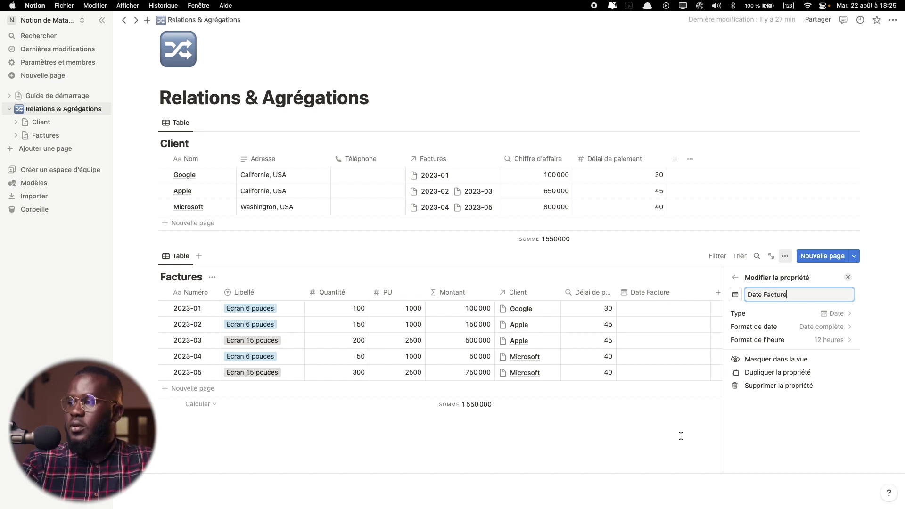
key("Escape")
- Move the Date Facture column between Numéro and Libellé in the Factures table
left_click(678, 294)
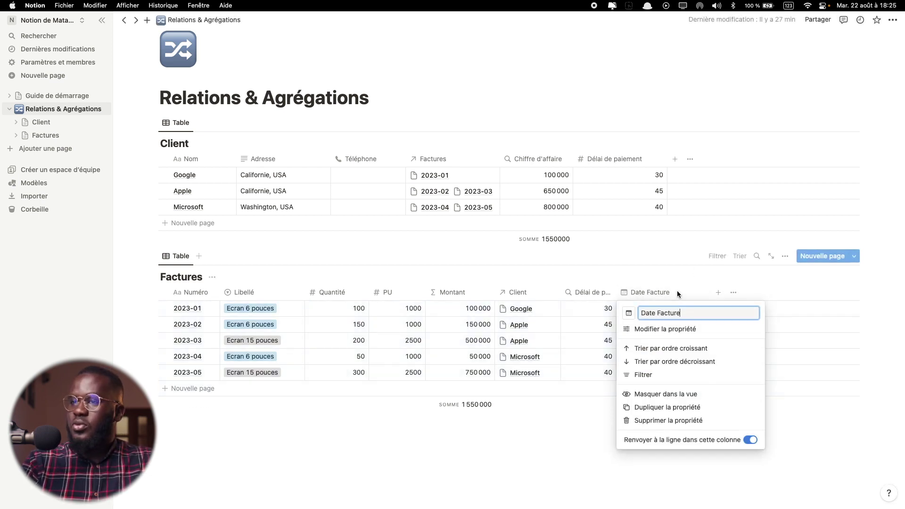
left_click(602, 448)
left_click_drag(667, 293, 279, 292)
- Set the Date Facture to 13 juin 2023 for invoice 2023-01 and 21 août 2023 for invoice 2023-02
left_click(261, 308)
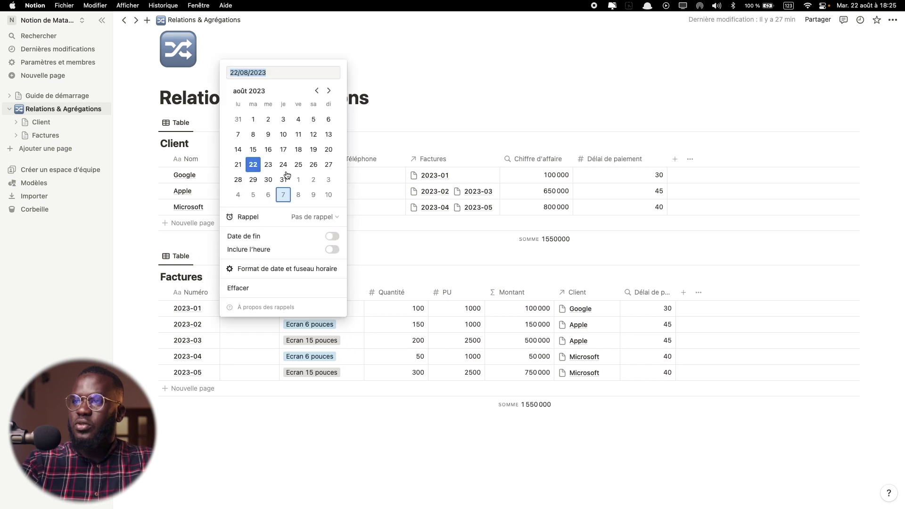
left_click(316, 91)
left_click(316, 91)
left_click(261, 155)
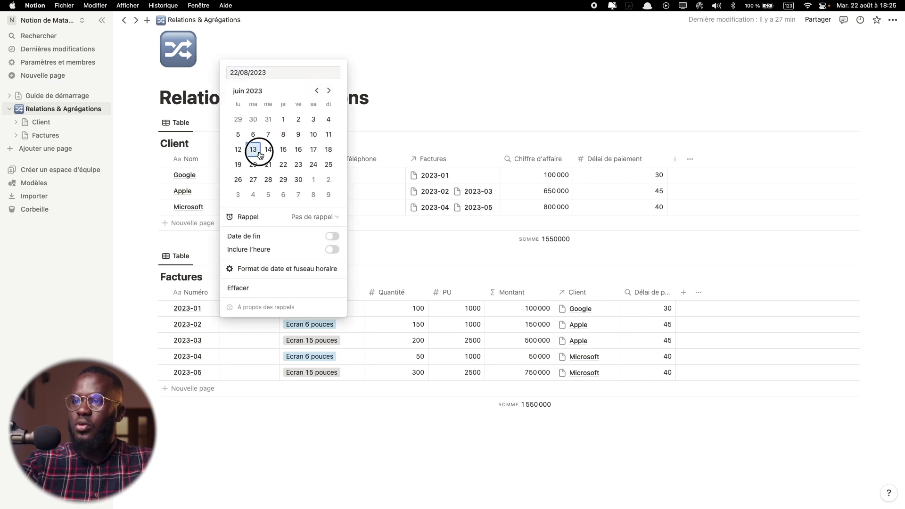
left_click(264, 372)
left_click(264, 325)
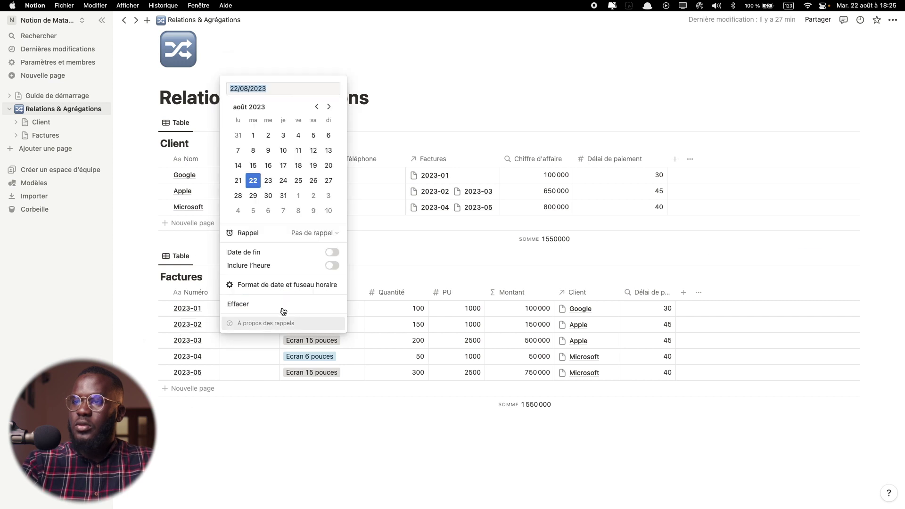
left_click(238, 181)
left_click(274, 362)
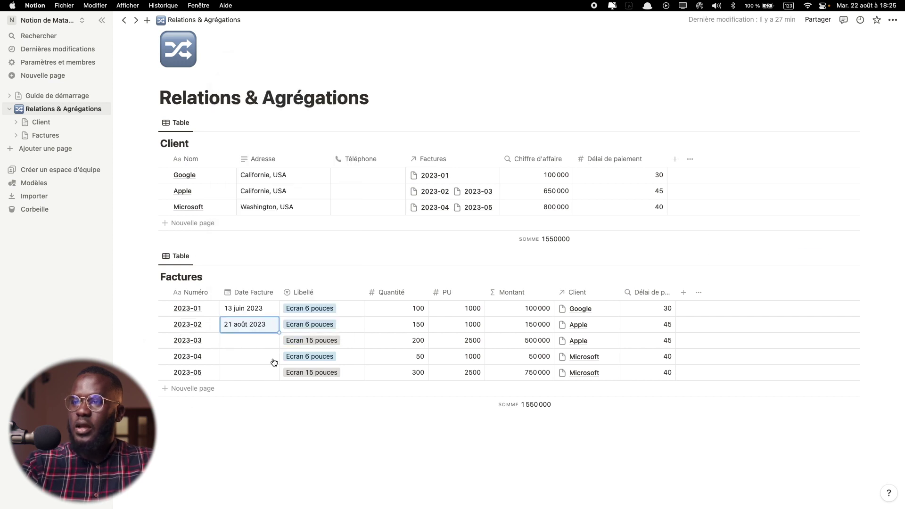
- Set the Date Facture to 12 juillet 2023 for invoice 2023-03 and 7 août 2023 for invoice 2023-04
left_click(262, 340)
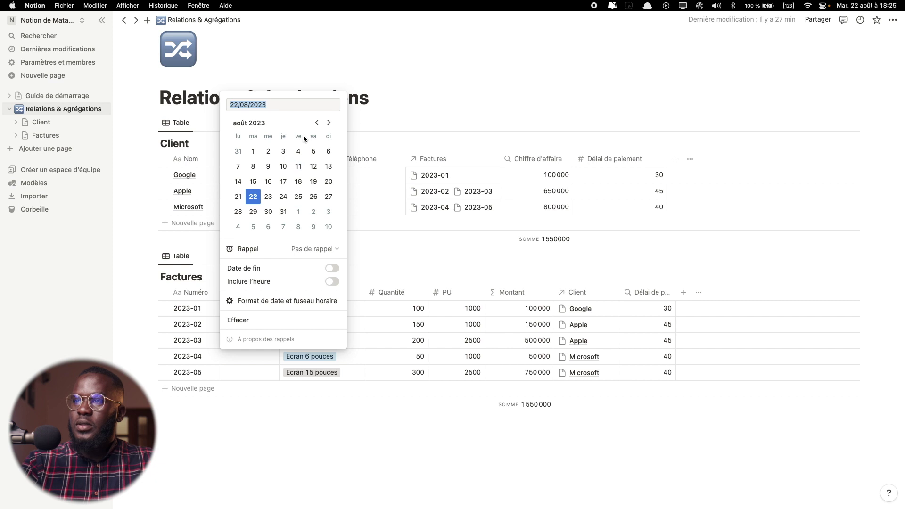
left_click(317, 123)
left_click(269, 183)
left_click(249, 360)
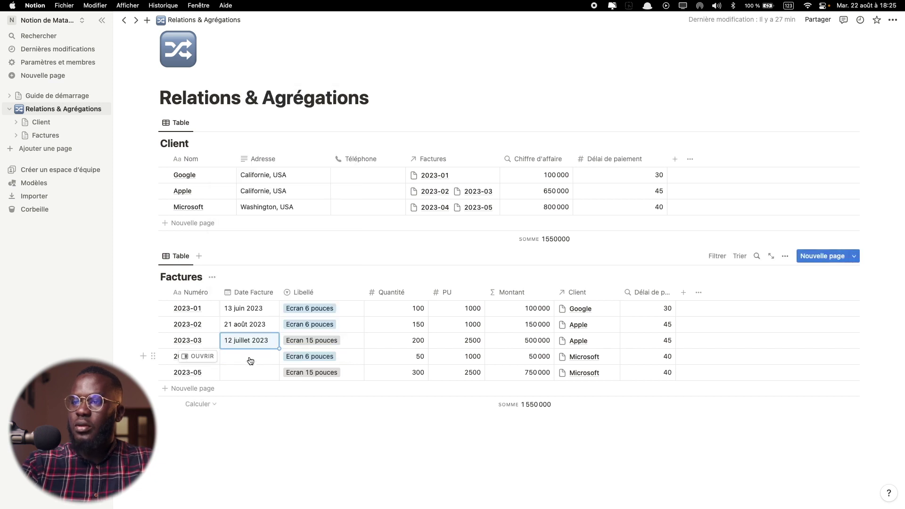
left_click(250, 361)
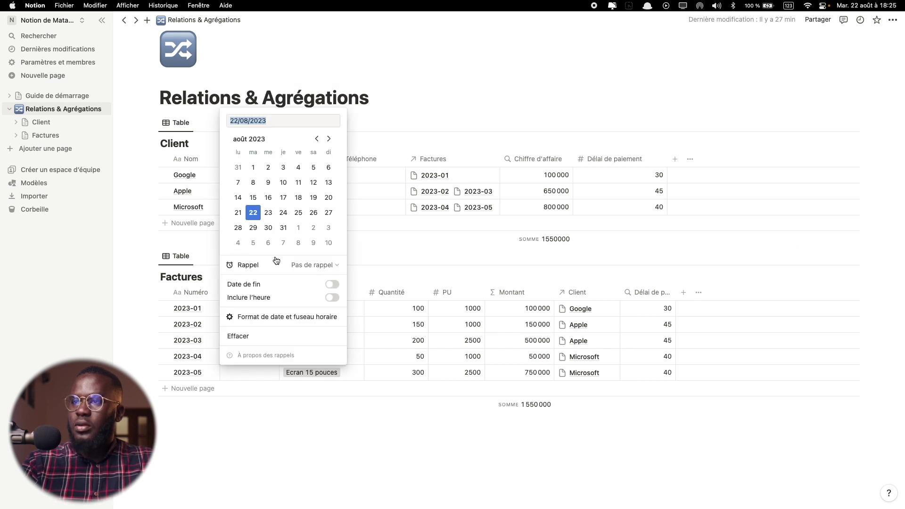
left_click(240, 184)
left_click(275, 411)
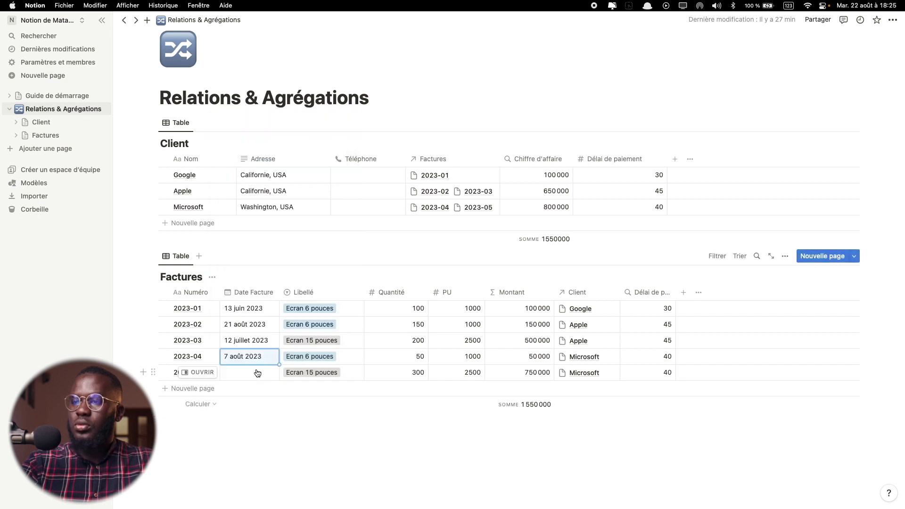
- Set the Date Facture of invoice 2023-05 to 17 mai 2023
left_click(257, 374)
left_click(316, 155)
left_click(316, 155)
left_click(317, 155)
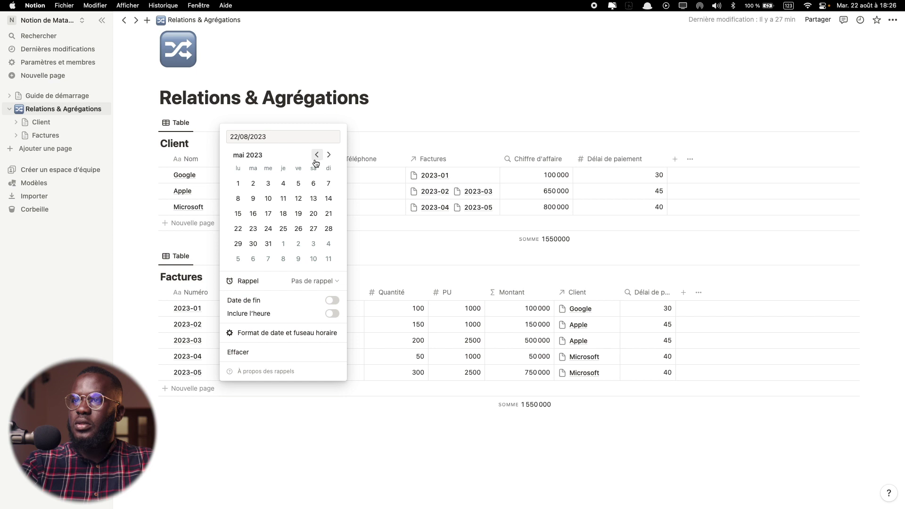
left_click(268, 213)
left_click(328, 432)
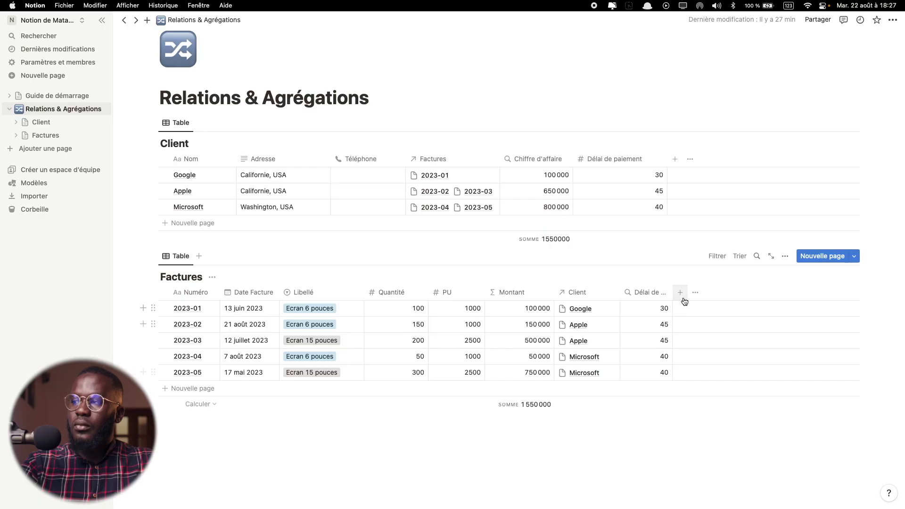
- Add a Formule-type property named "Date d'échéance" after Délai de paiement in Factures and narrow its column
left_click(683, 299)
scroll(775, 404, "down", 5)
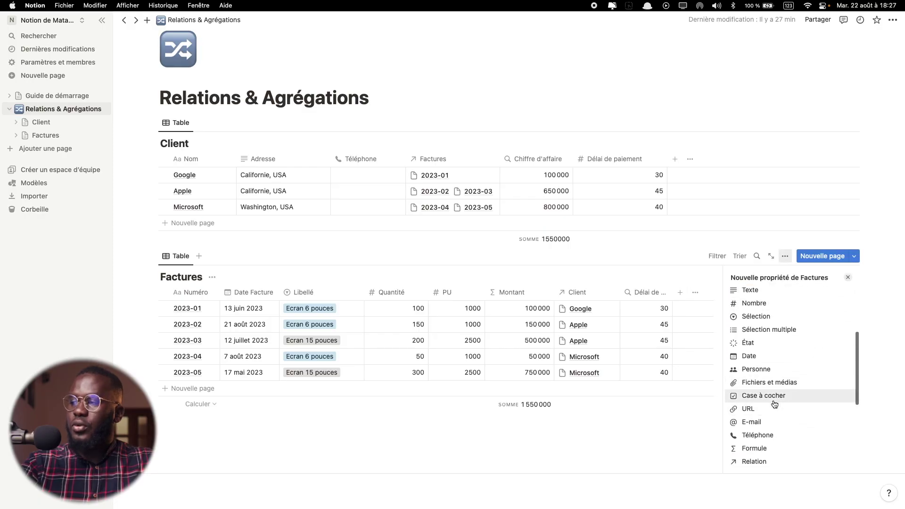
scroll(752, 422, "down", 1)
left_click(756, 434)
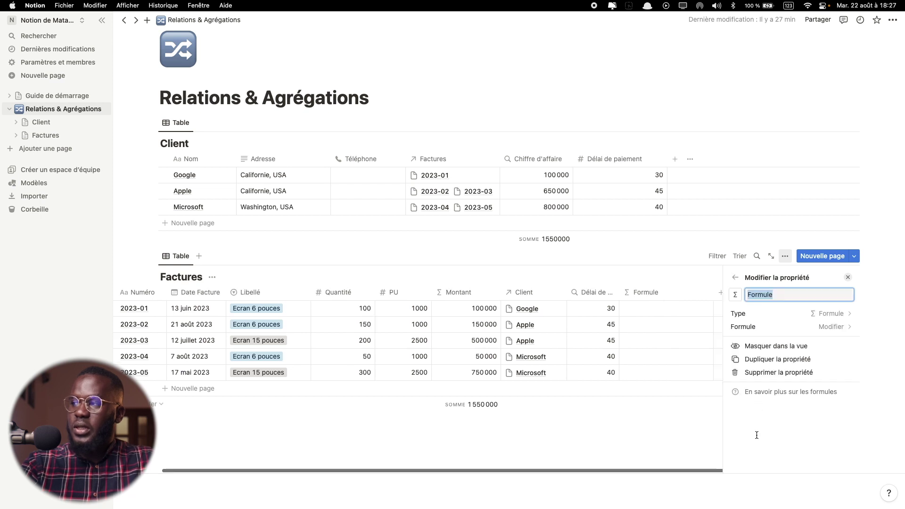
type("Date d'échéance")
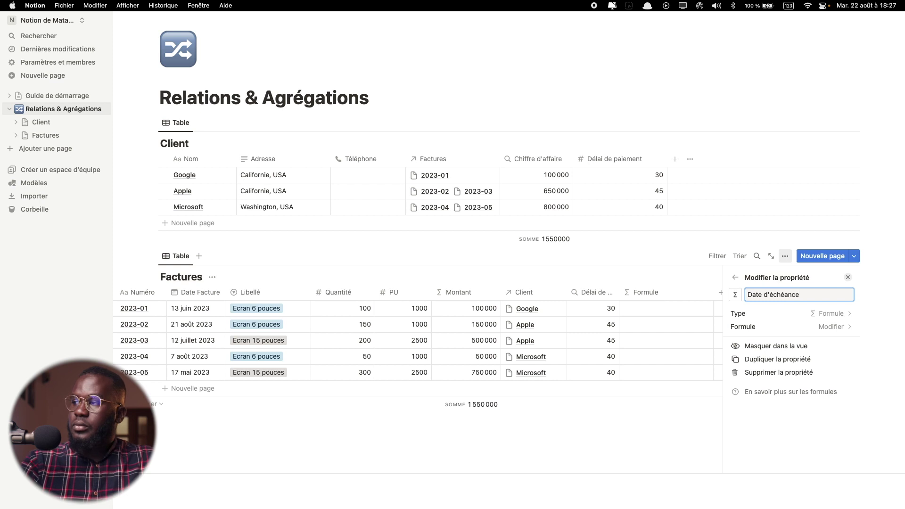
left_click(635, 489)
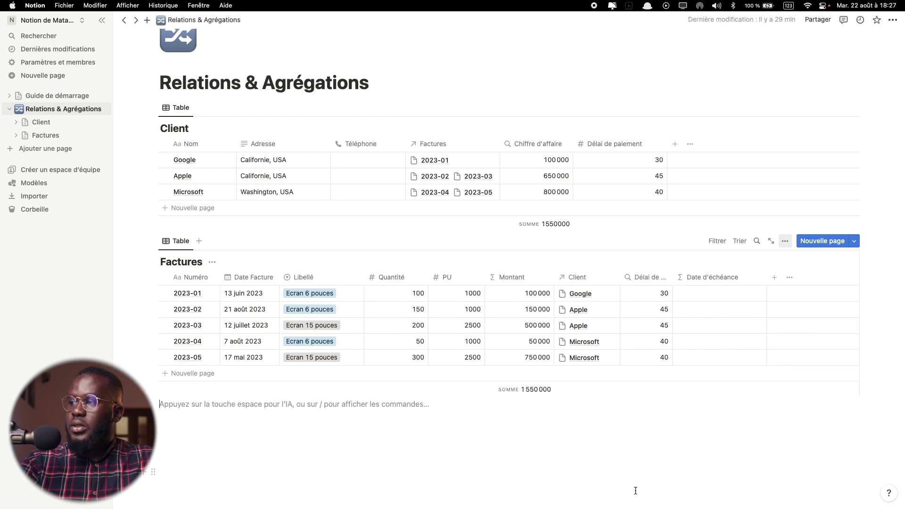
left_click_drag(767, 277, 748, 276)
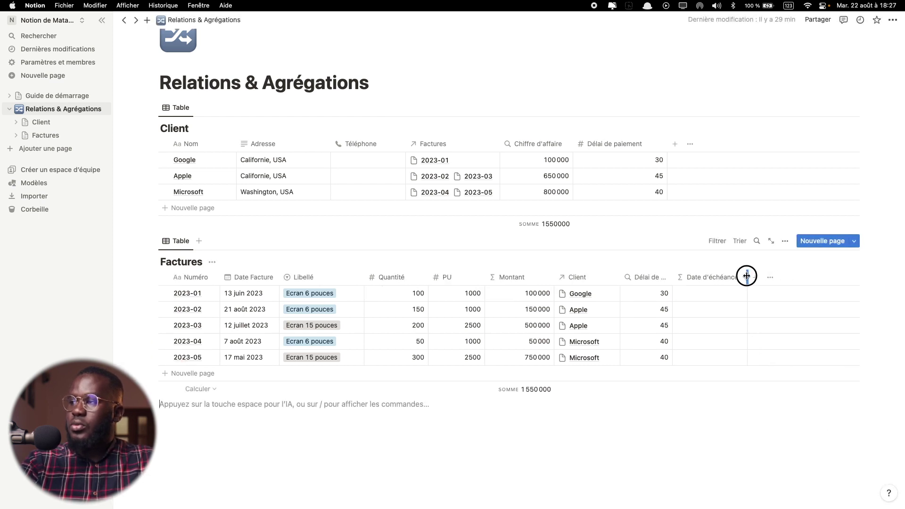
- Start a dateAdd formula in Date d'échéance with the Date Facture property as its first argument
left_click(716, 294)
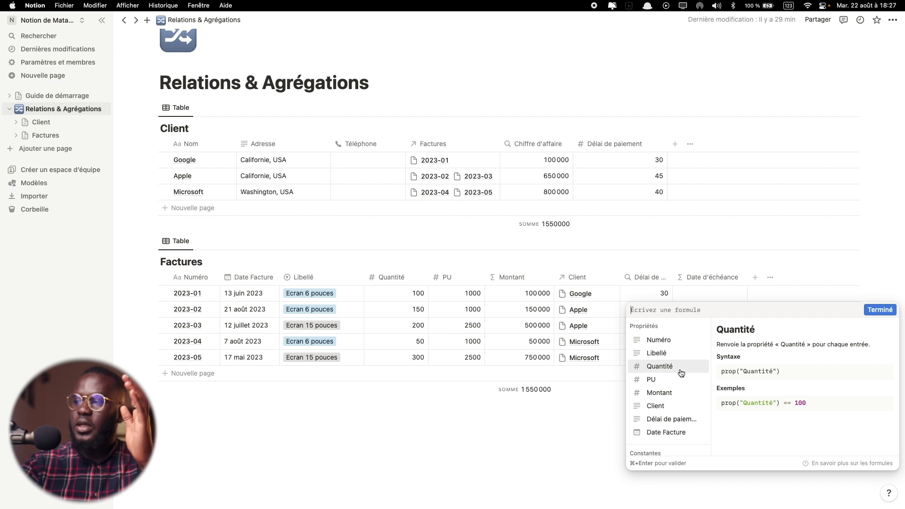
scroll(680, 373, "down", 10)
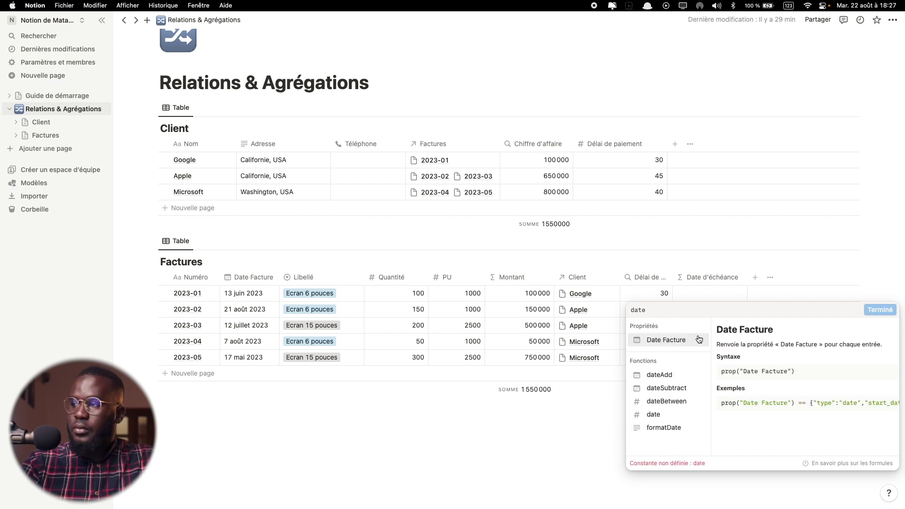
left_click(679, 375)
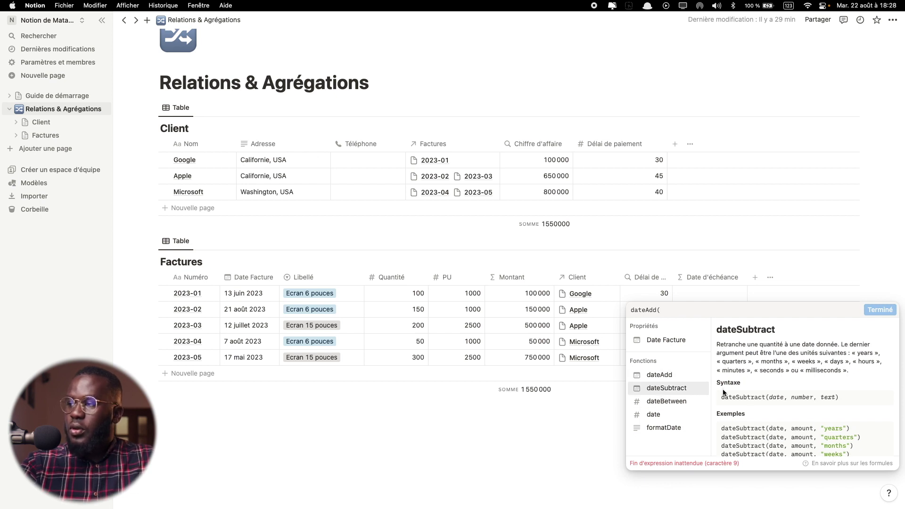
left_click(681, 307)
scroll(669, 393, "down", 2)
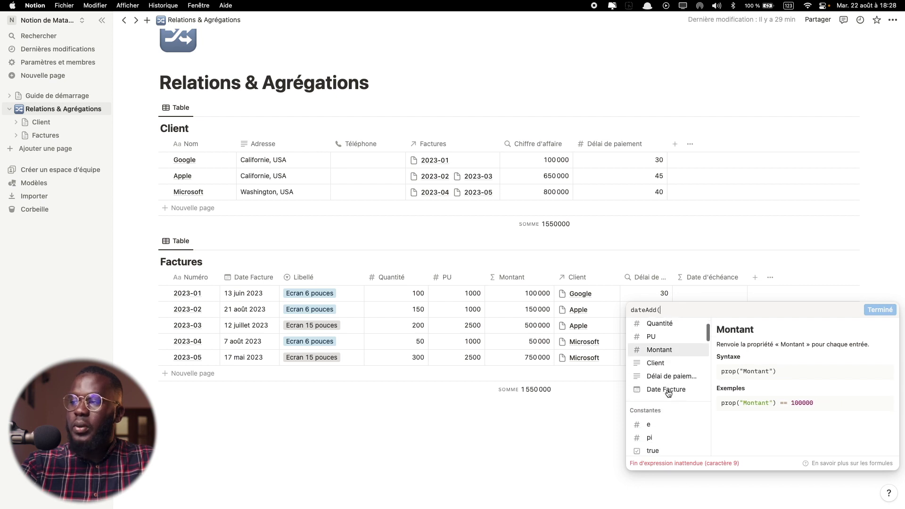
scroll(668, 396, "up", 1)
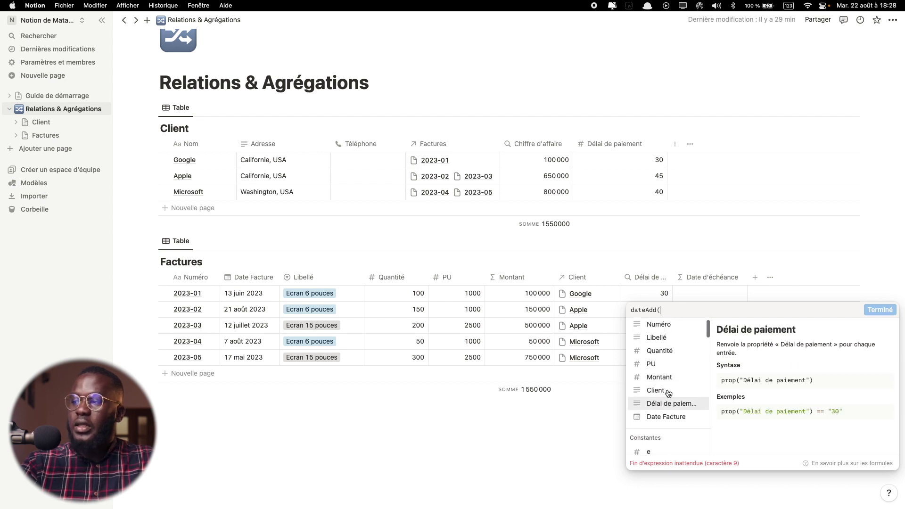
left_click(661, 418)
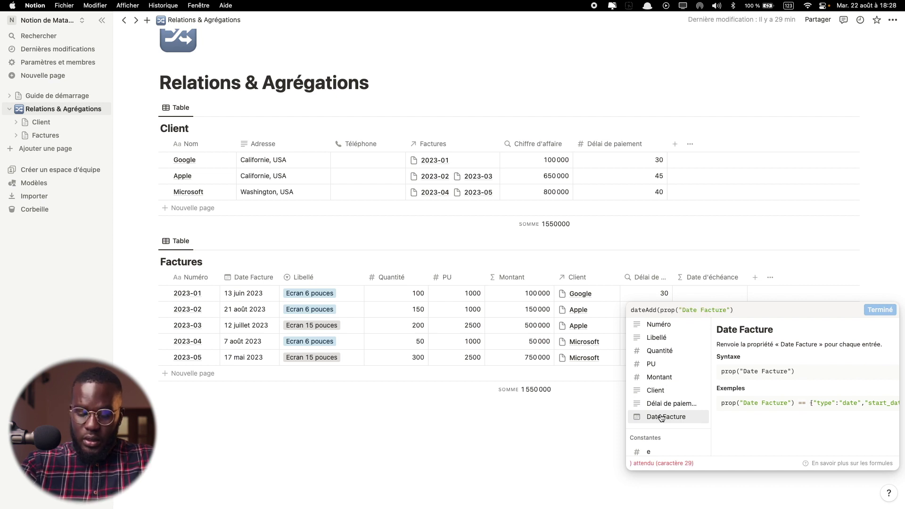
- Complete the dateAdd formula with the Délai de paiement property as the amount and "days" as the unit
type(",")
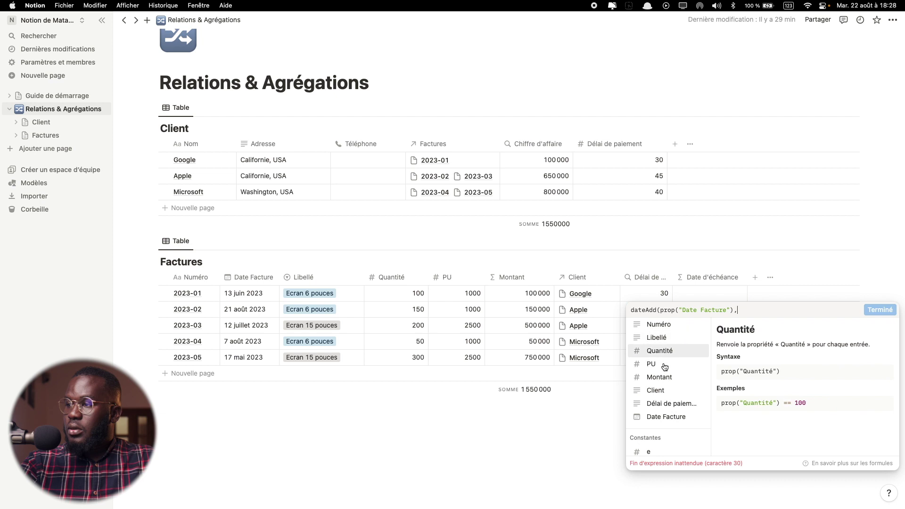
left_click(659, 404)
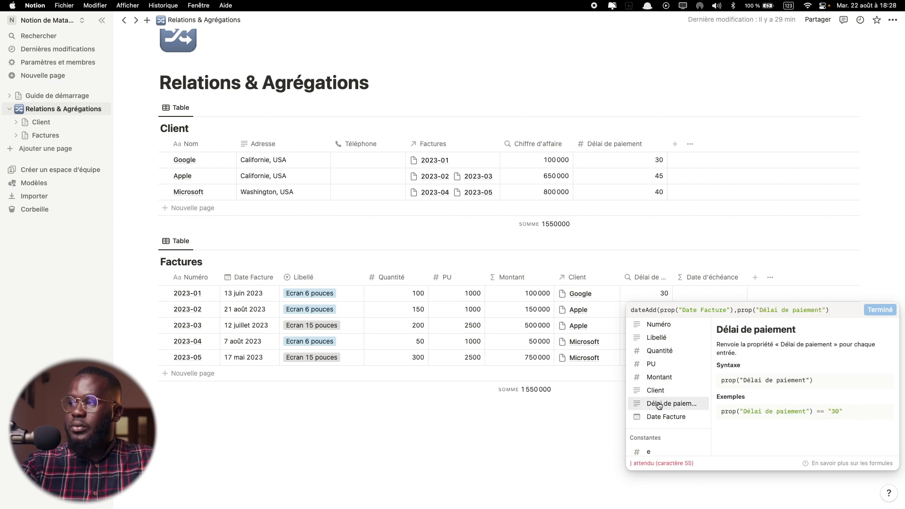
type(",")
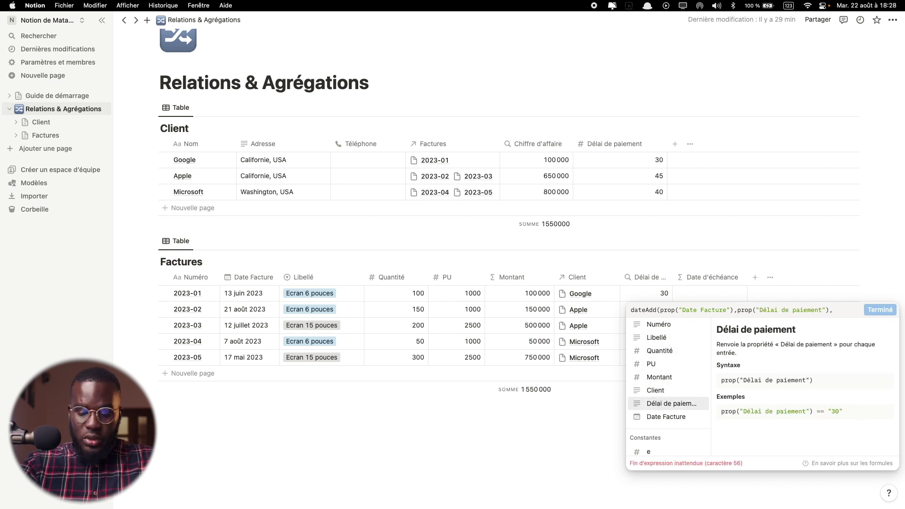
type("\"da")
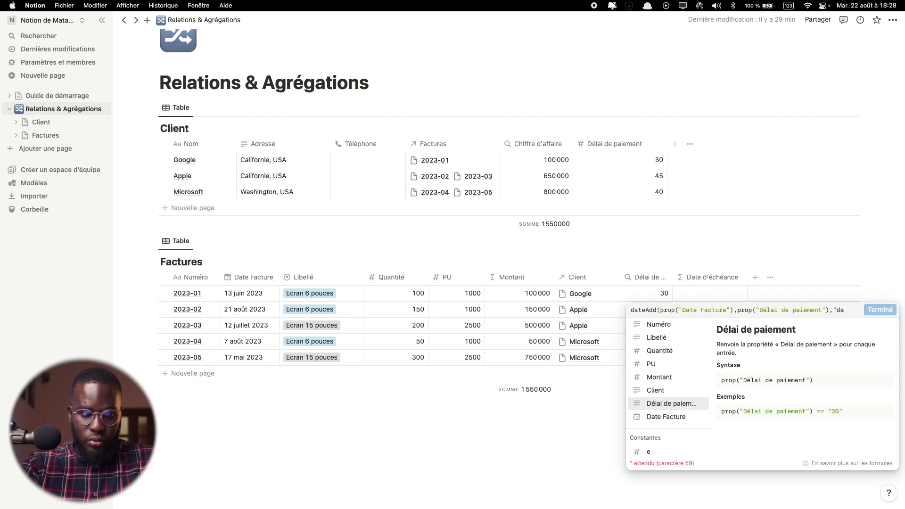
type("ys\")")
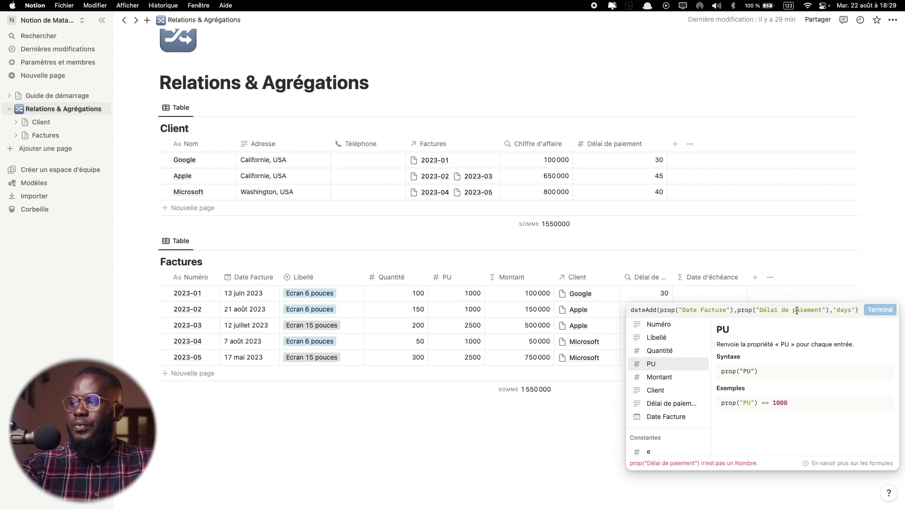
- Insert the toNumber( function before prop("Délai de paiement") in the dateAdd formula
scroll(696, 375, "down", 5)
scroll(696, 375, "down", 8)
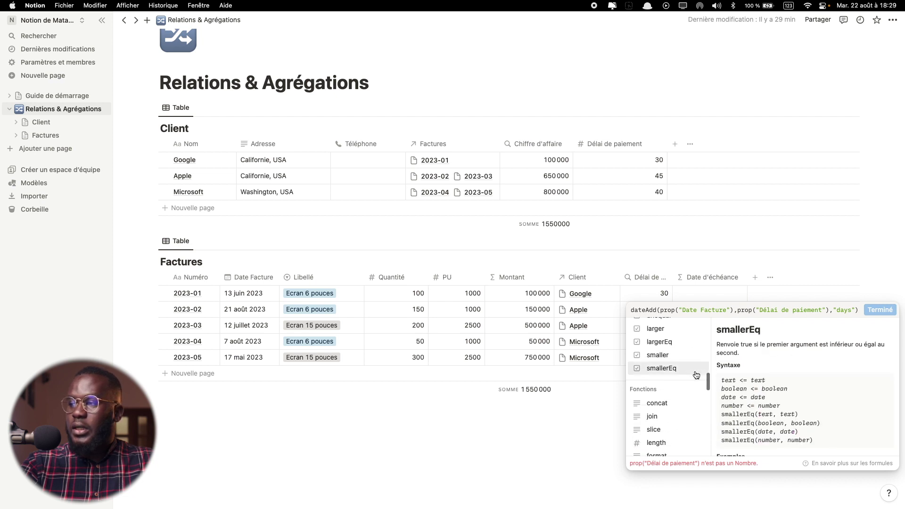
scroll(697, 375, "up", 13)
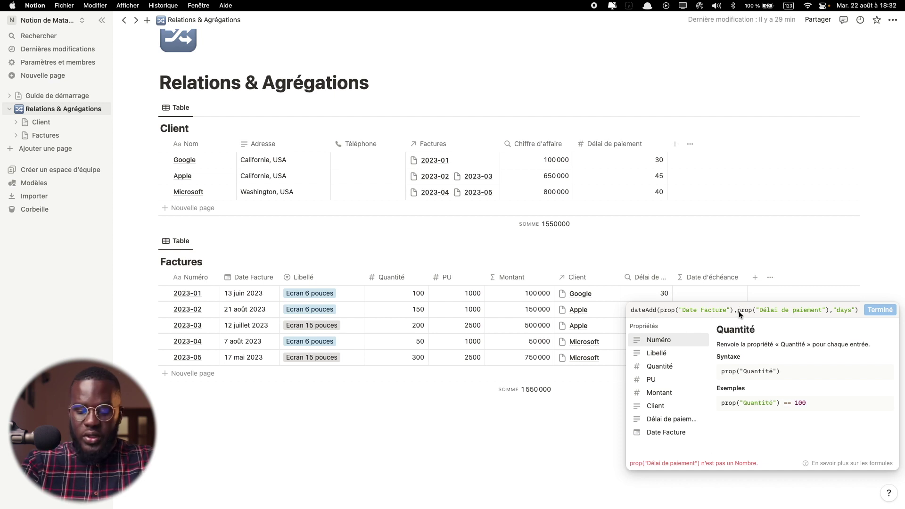
left_click(739, 311)
type("to")
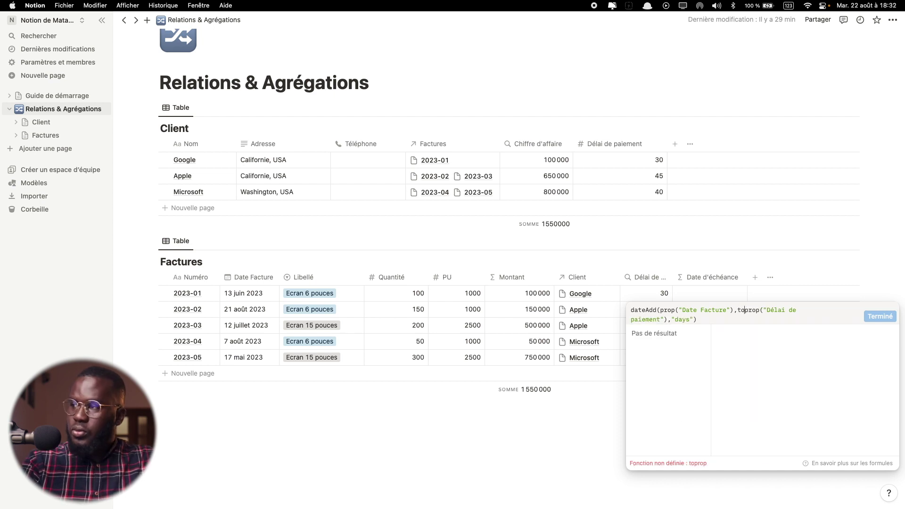
type("Numbner")
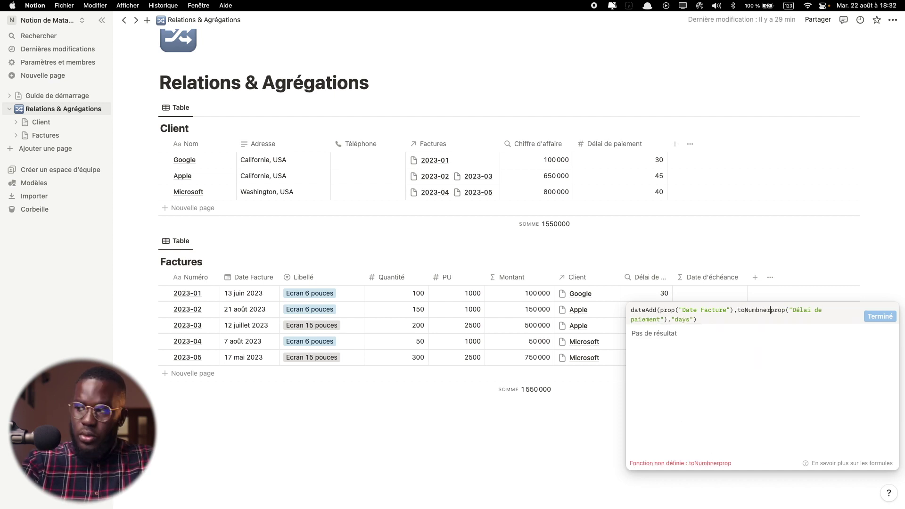
key("BackSpace")
key("BackSpace")
key("BackSpace")
key("BackSpace")
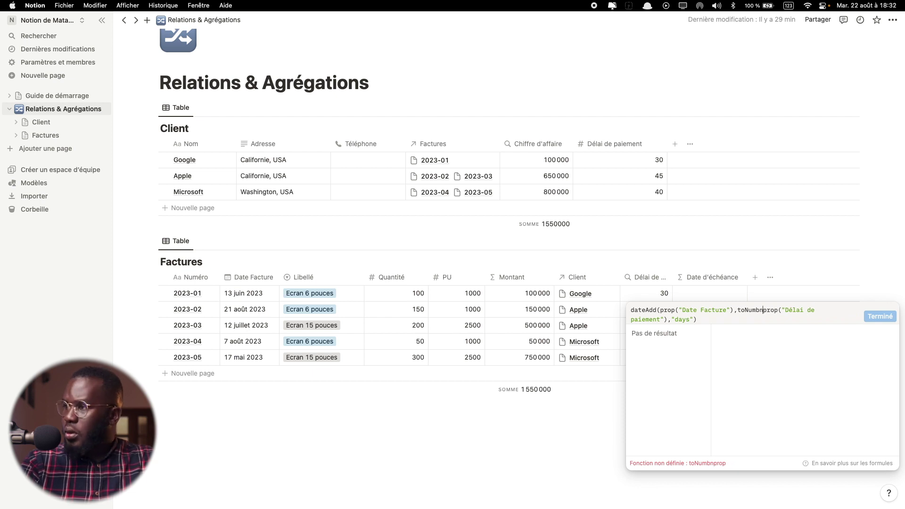
type("ber(")
- Close the toNumber parenthesis after prop("Délai de paiement"), validate the formula and slightly widen the Date d'échéance column
left_click(788, 309)
left_click(657, 319)
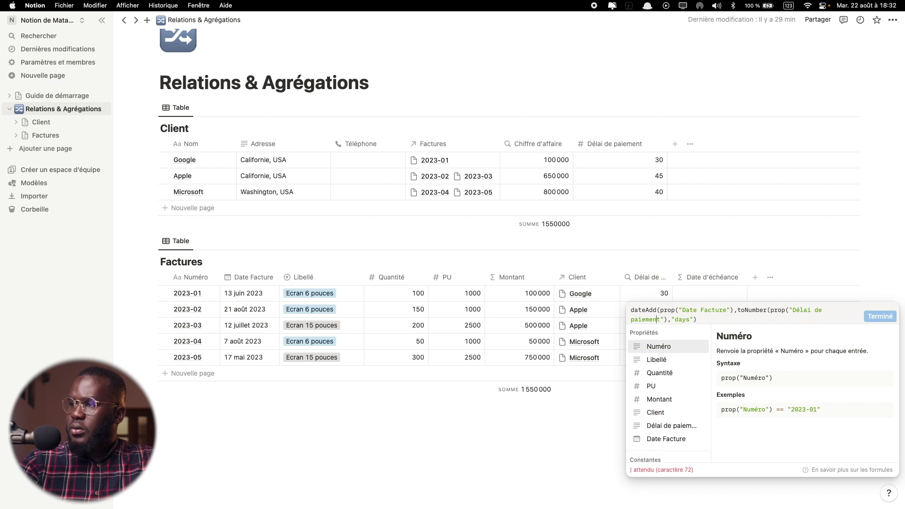
type(")")
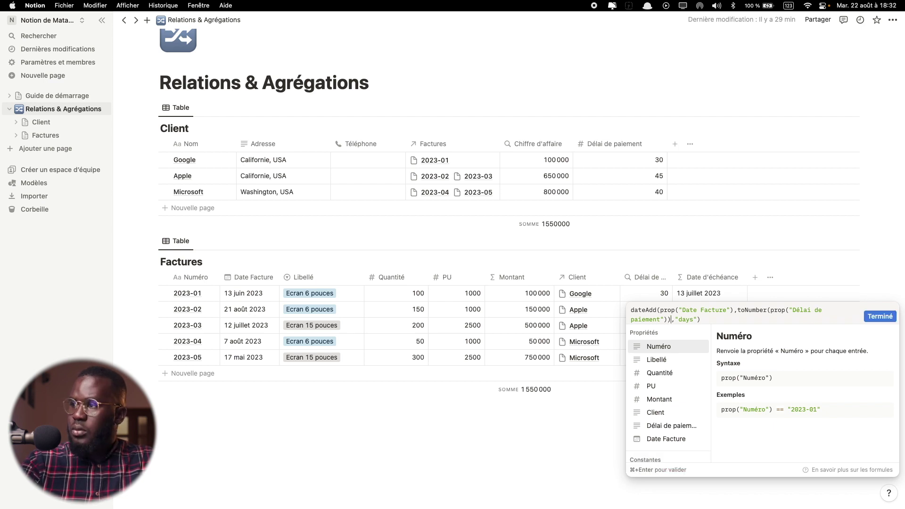
left_click(788, 318)
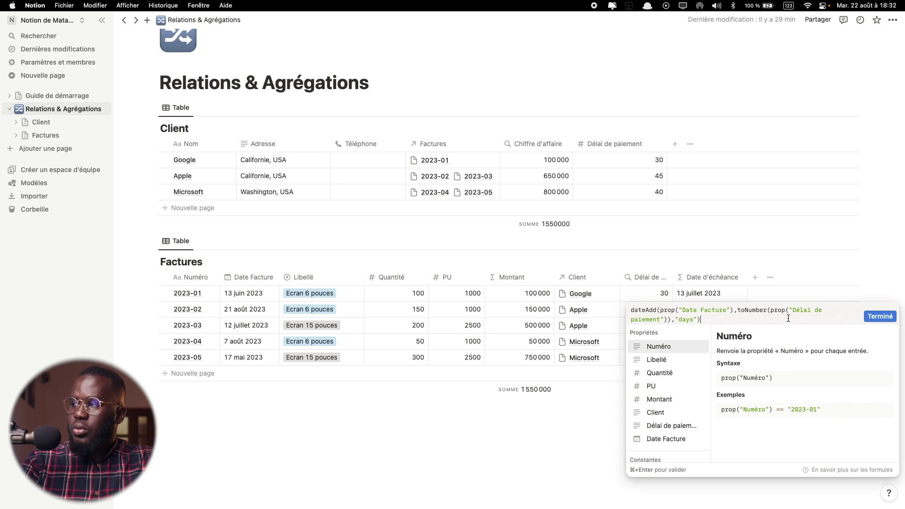
left_click(879, 318)
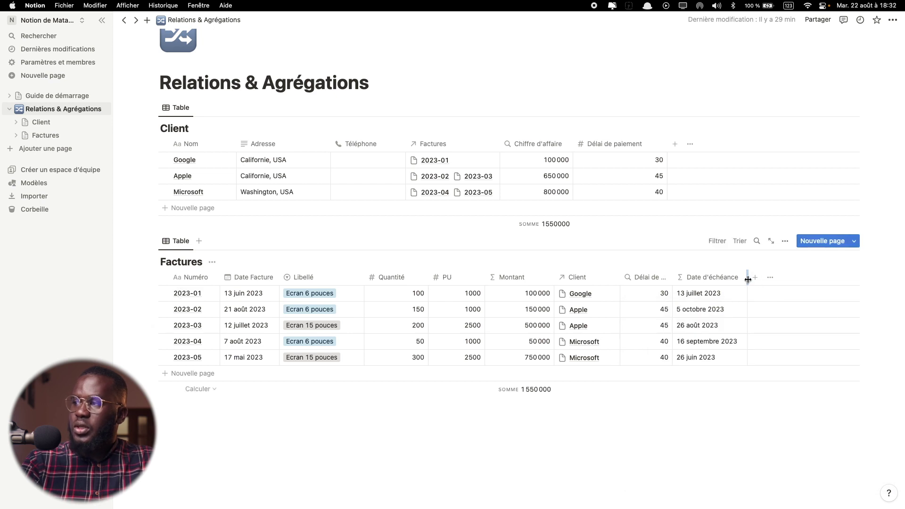
left_click_drag(748, 277, 752, 277)
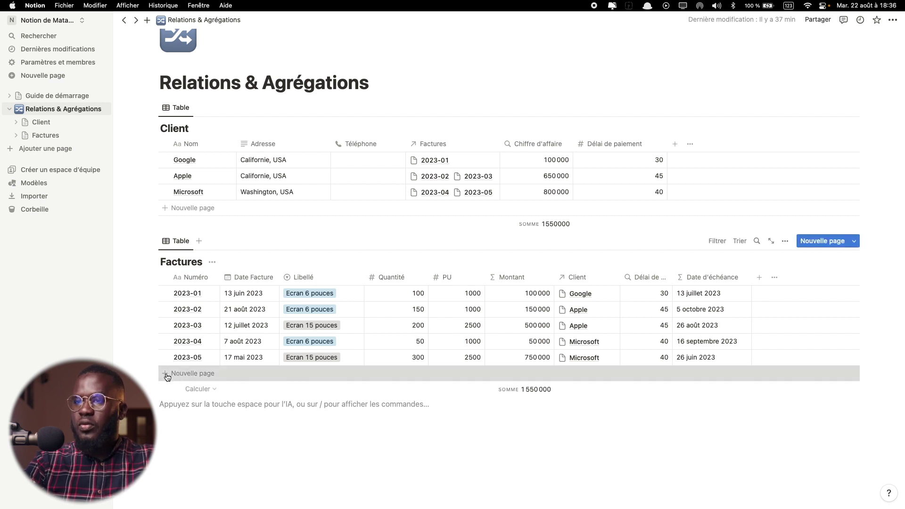
- Add invoice 2023-06 to Factures with Date Facture 16 août 2023
left_click(175, 374)
type("2023-")
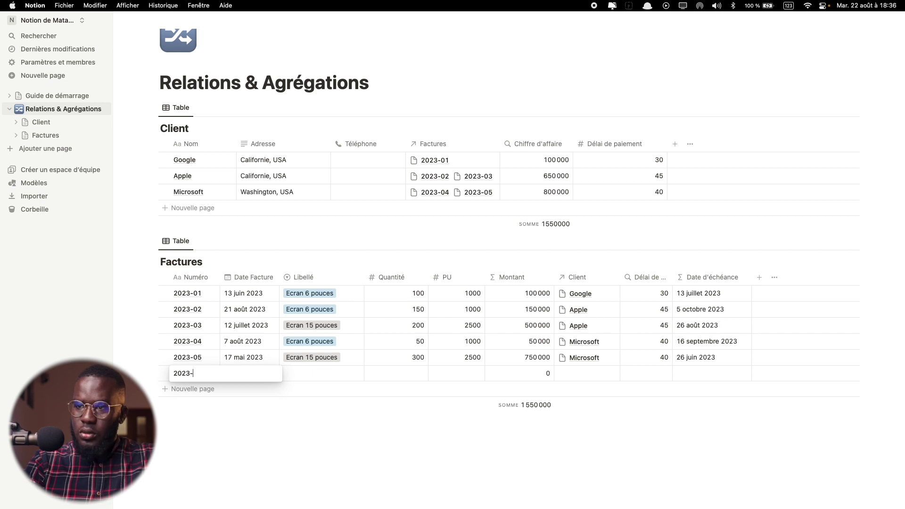
type("06")
key("Tab")
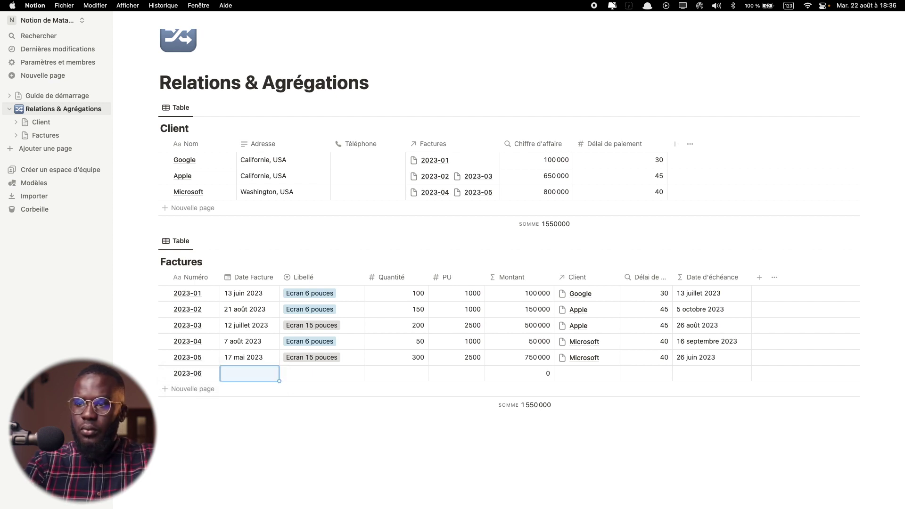
key("Return")
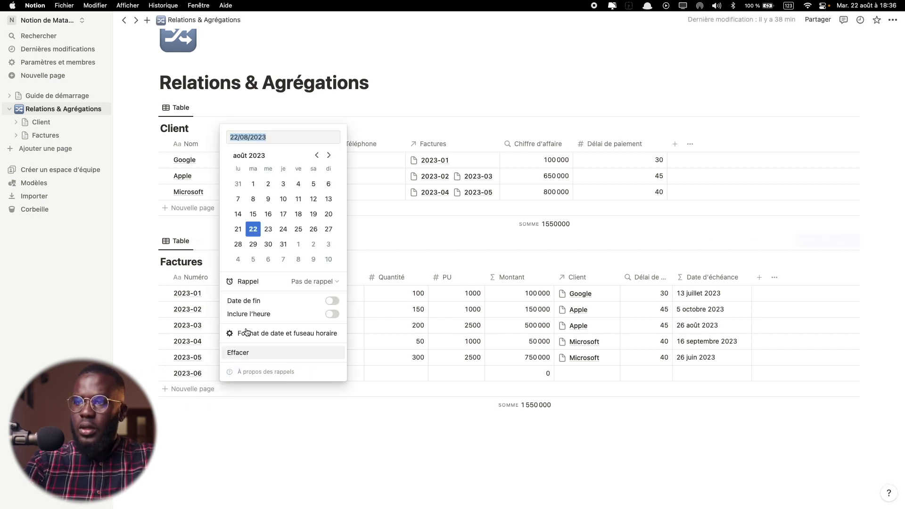
left_click(268, 214)
left_click(296, 450)
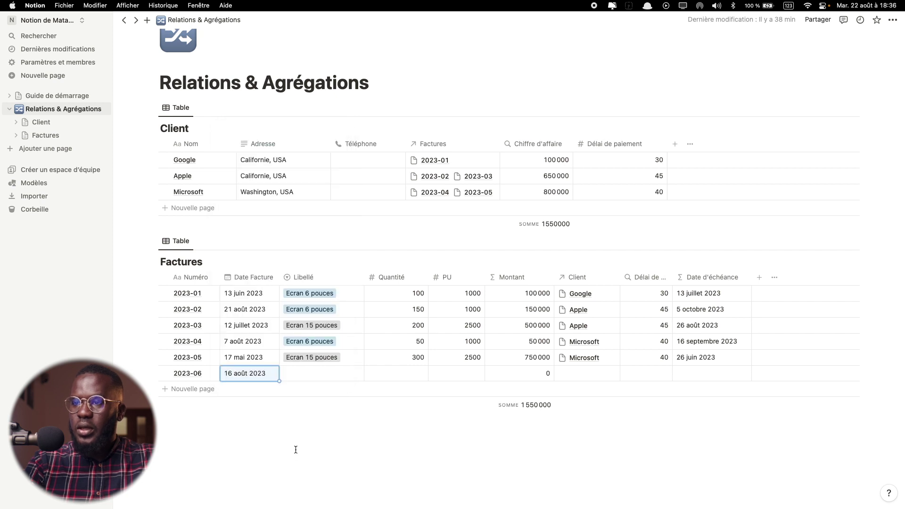
- Set the Libellé of invoice 2023-06 to Ecran 15 pouces and open its Quantité for editing
left_click(295, 375)
left_click(317, 418)
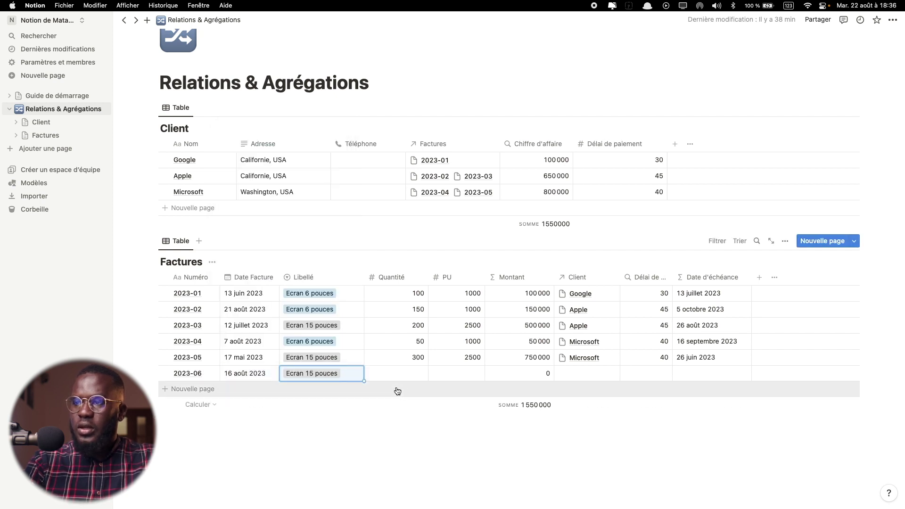
left_click(410, 374)
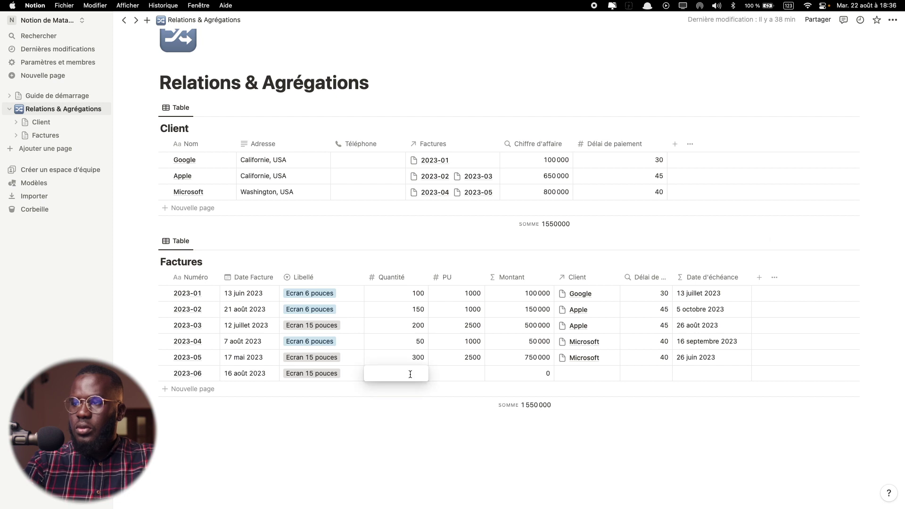
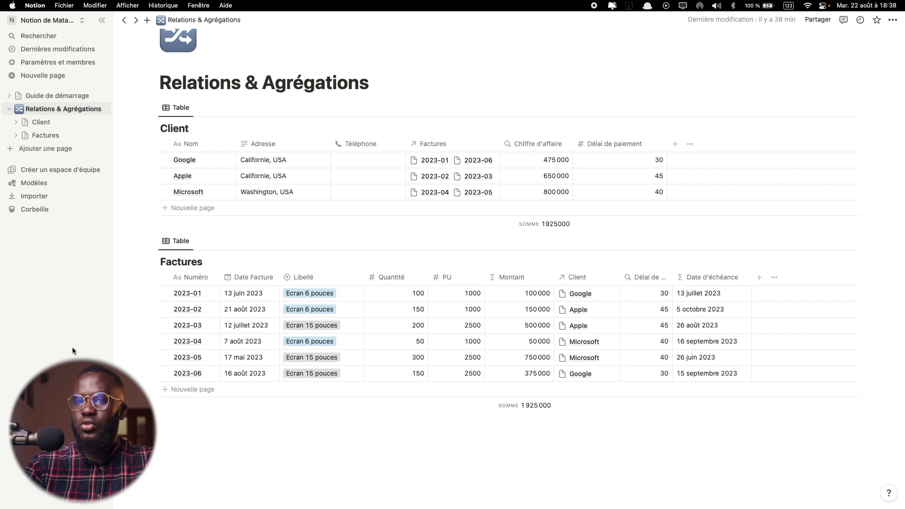
- Add a Formule-type property named "Nbre de jours de retard" after Date d'échéance in Factures
left_click(759, 277)
scroll(774, 370, "down", 5)
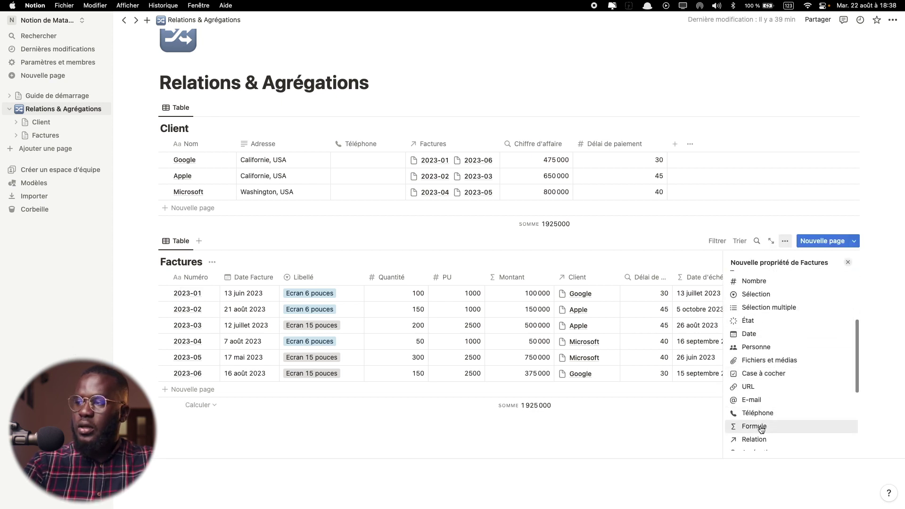
left_click(777, 426)
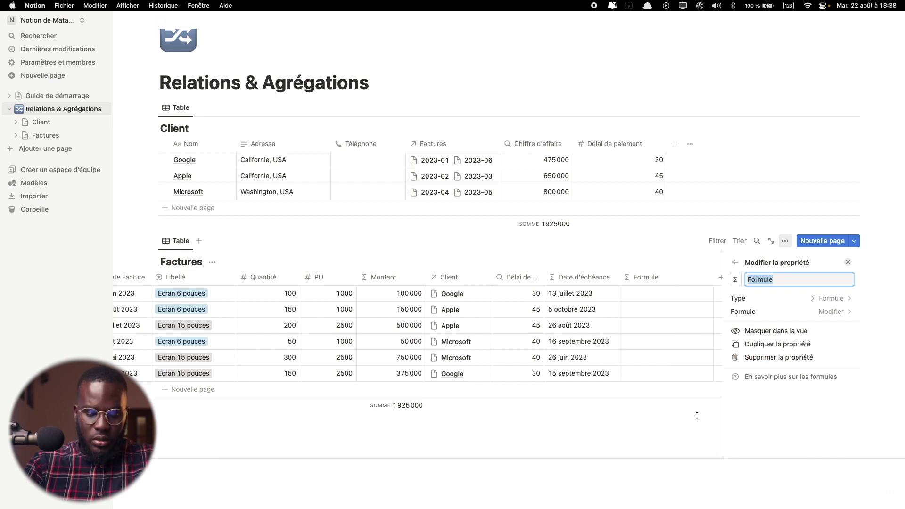
type("N")
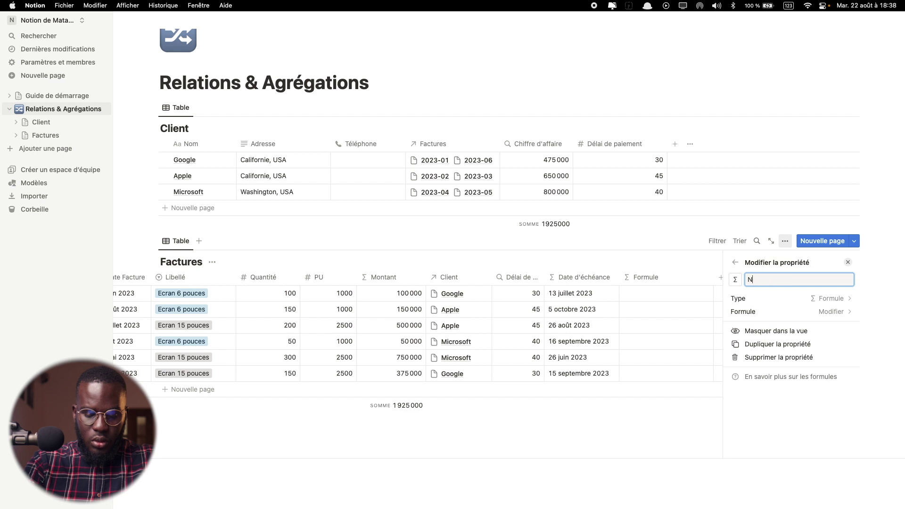
type("bre de jour")
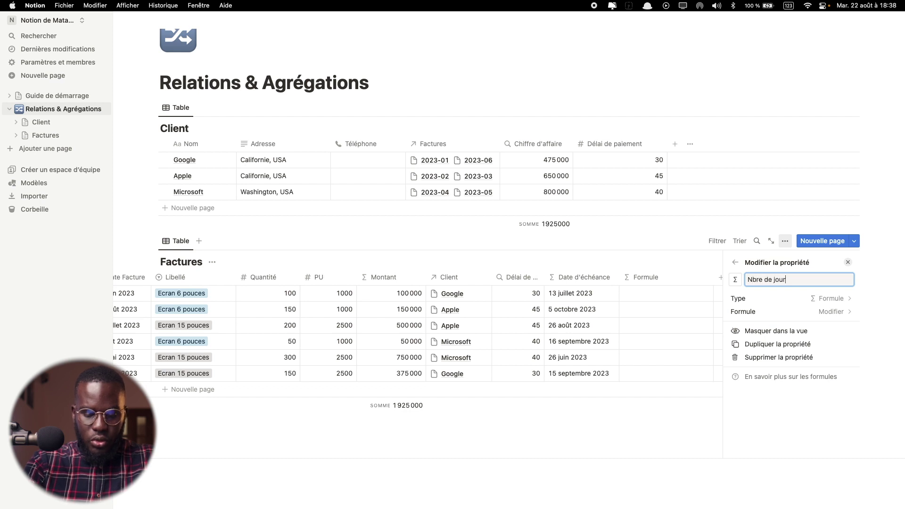
type("s de retard")
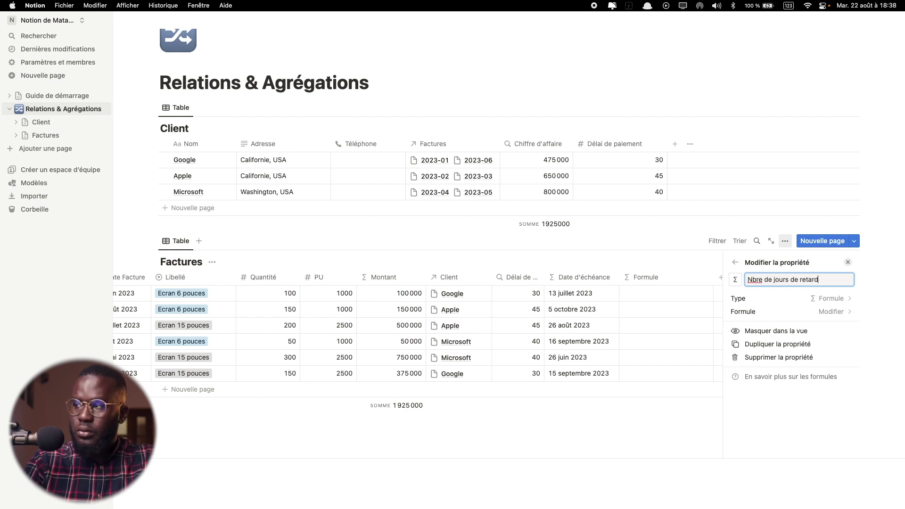
key("Return")
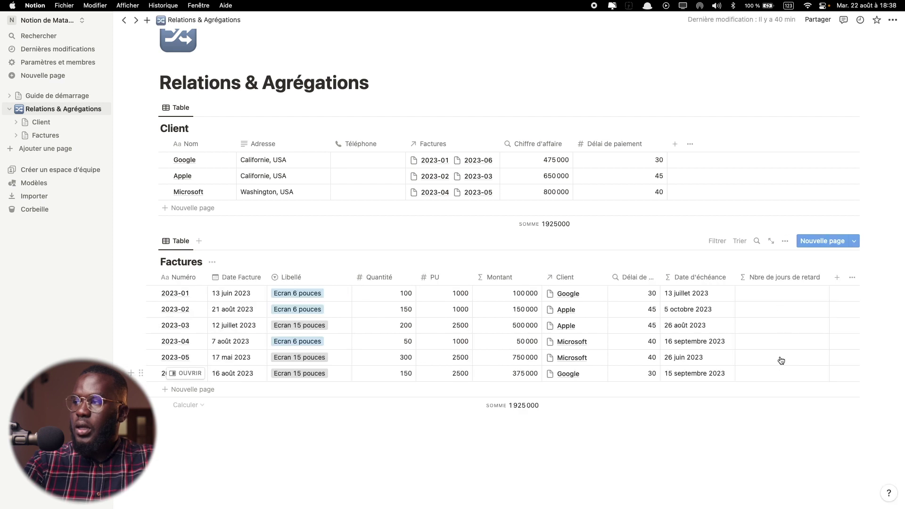
- Start the Nbre de jours de retard formula with dateBetween( and now() as its first date argument
left_click(790, 297)
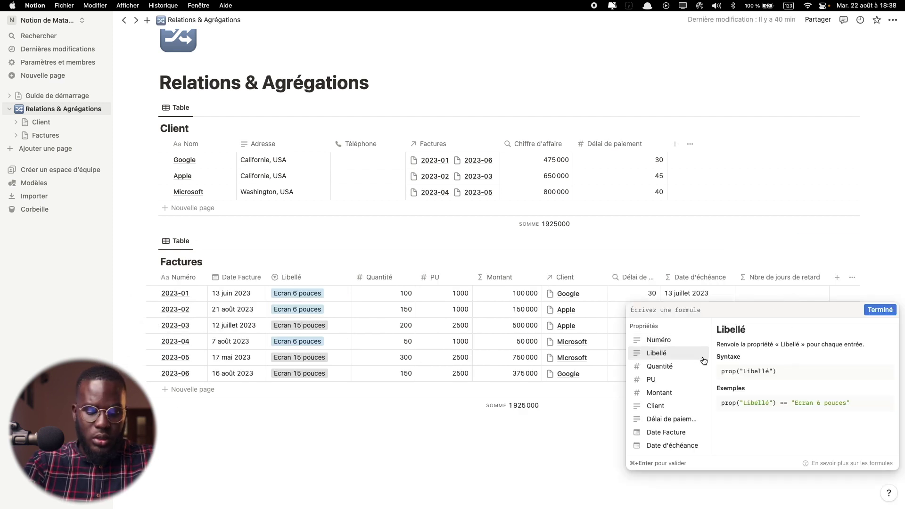
type("date")
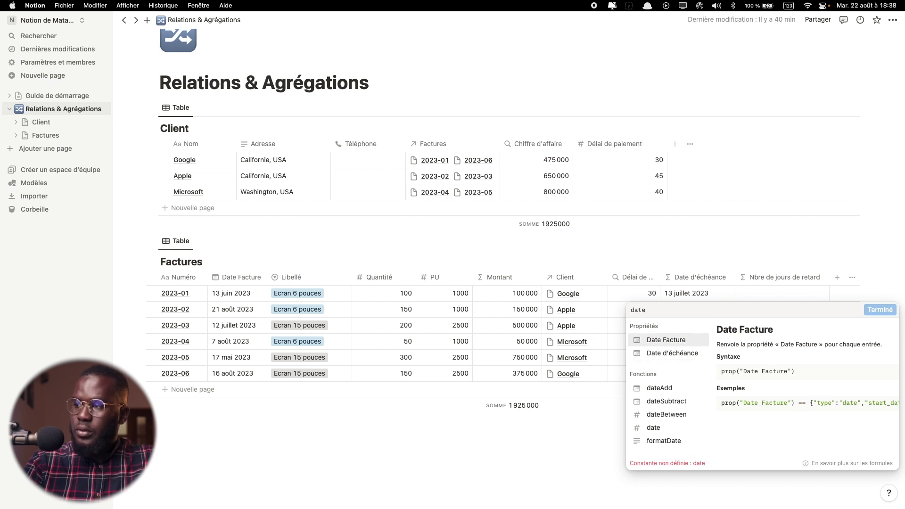
left_click(686, 414)
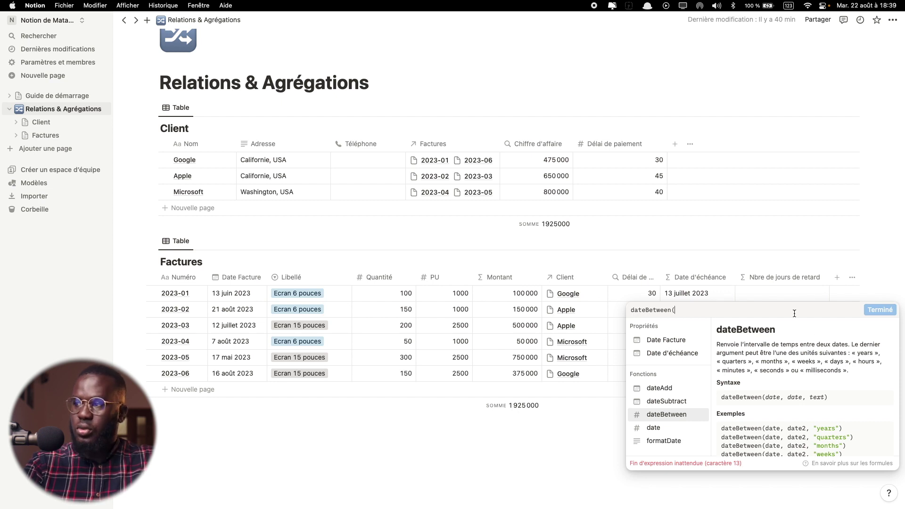
type("now")
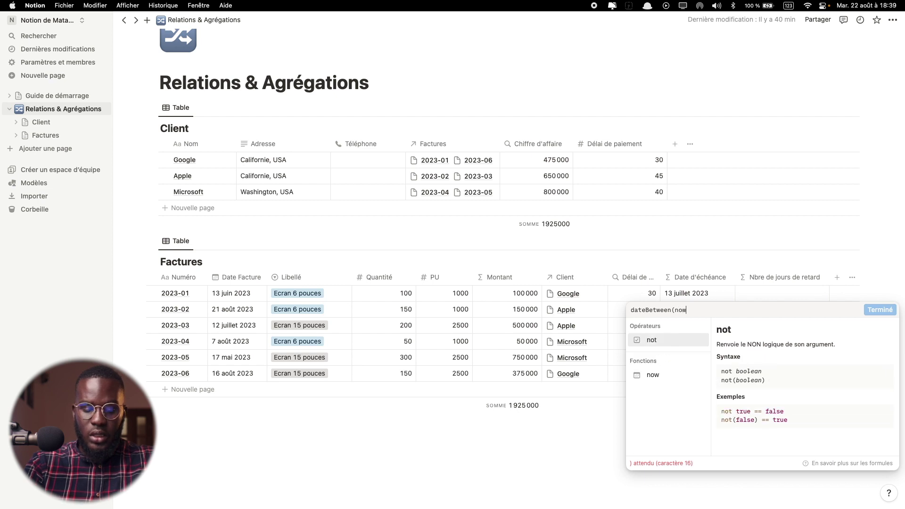
type("(")
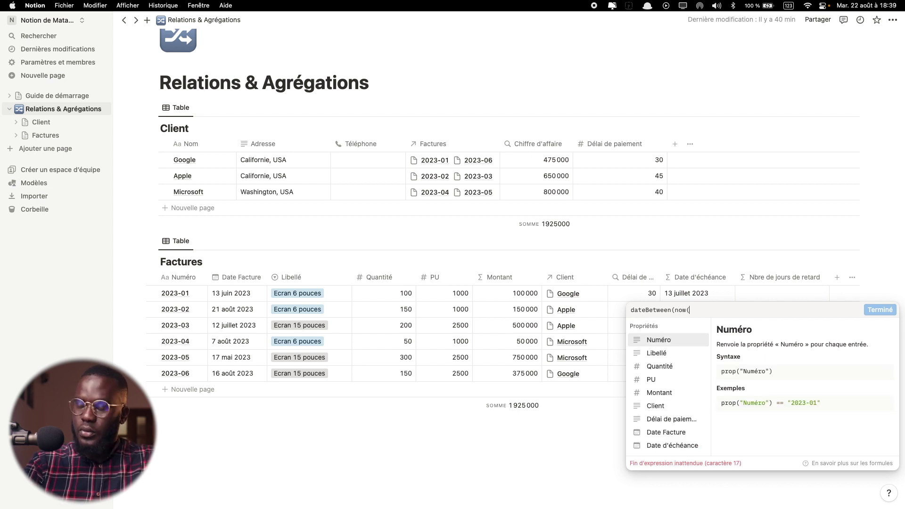
type(")")
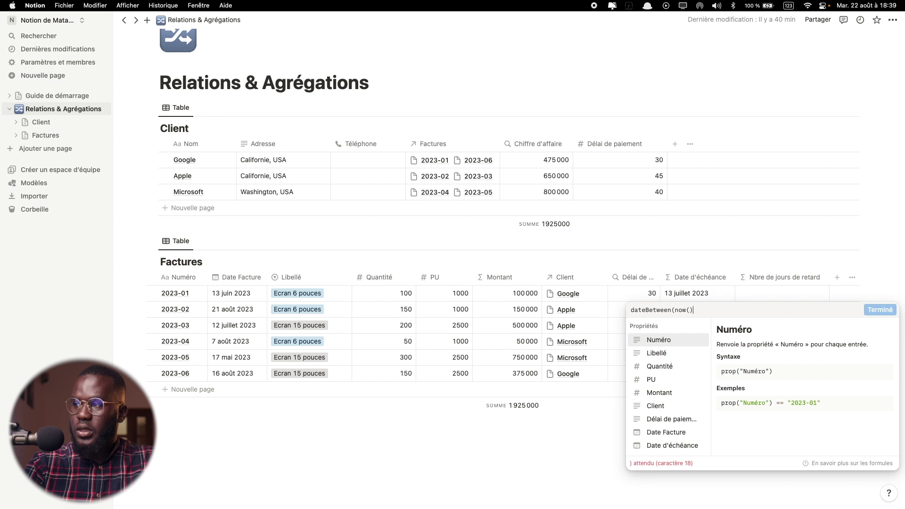
type(",")
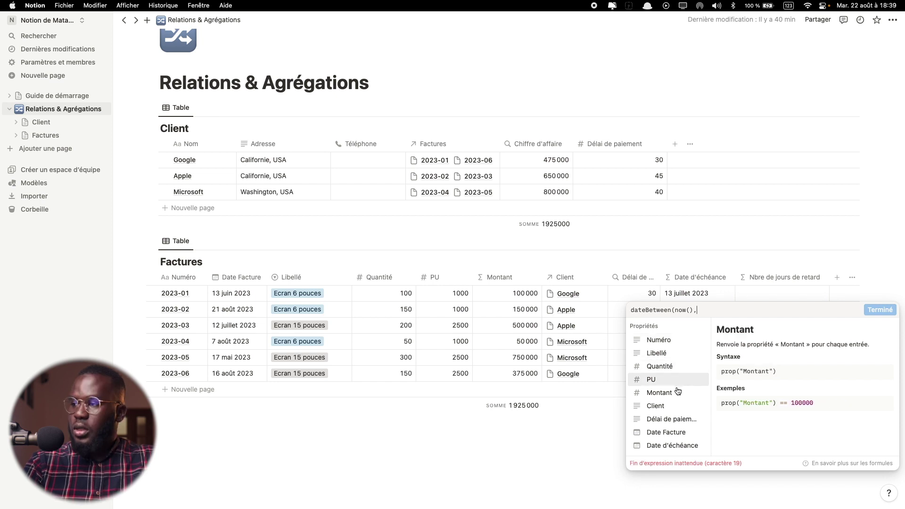
- Complete the dateBetween formula with prop("Date d'échéance") and "days", close the parenthesis and validate it
scroll(675, 415, "down", 1)
left_click(675, 427)
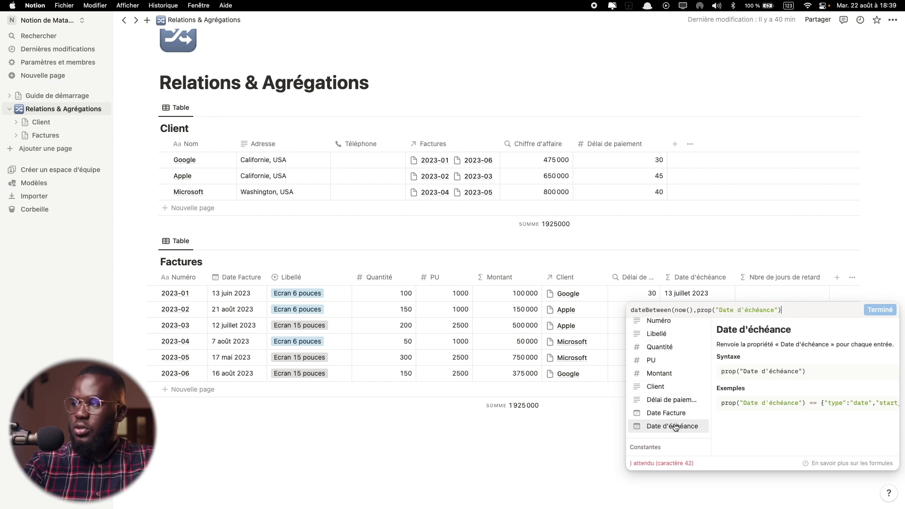
type(",")
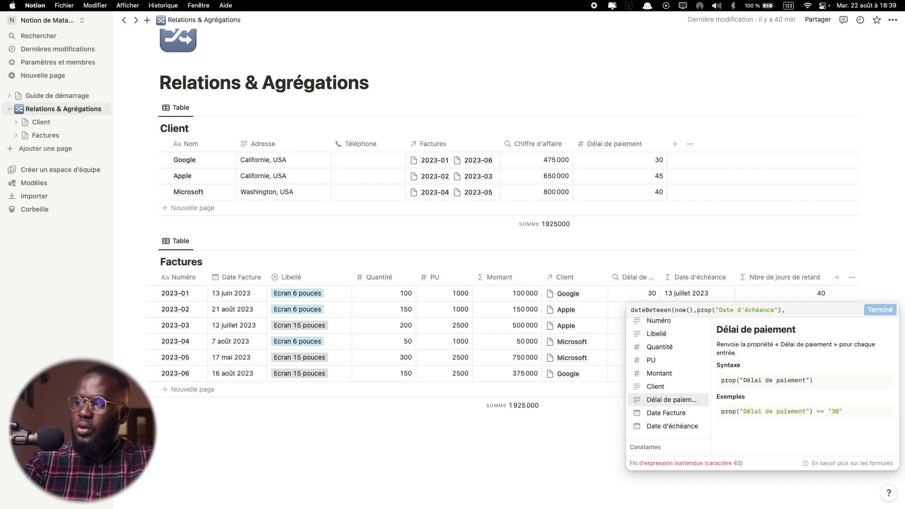
type("\"days\"")
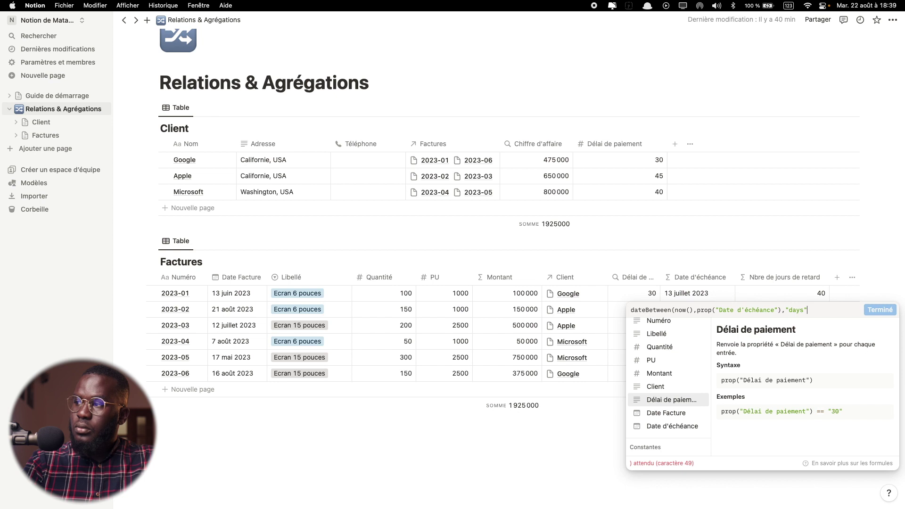
type(")")
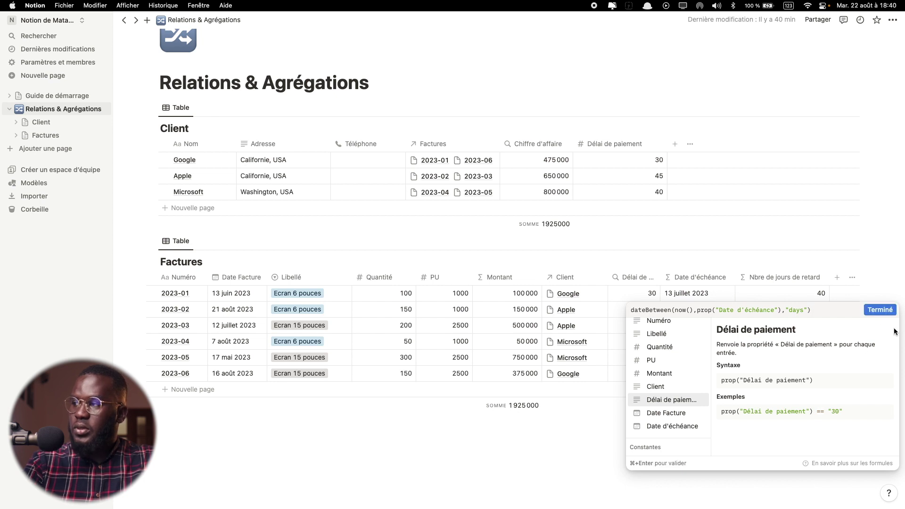
left_click(888, 310)
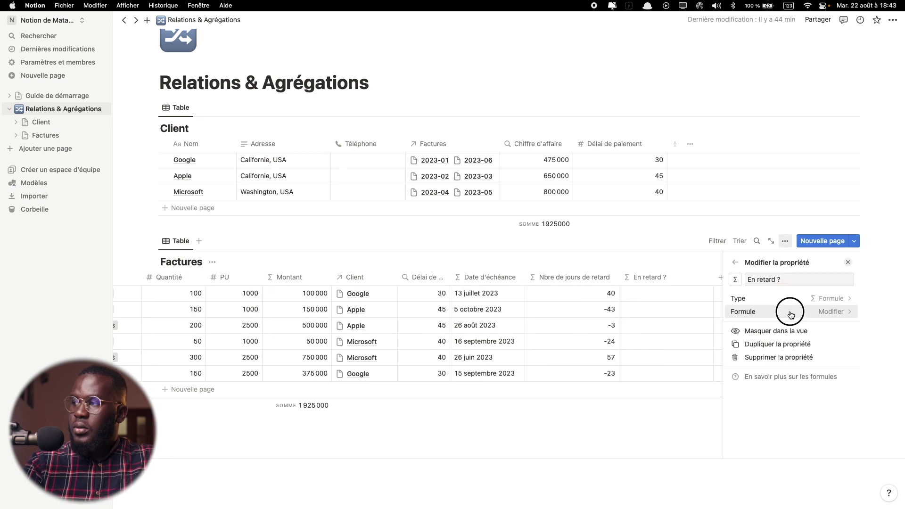
- Start the formula of the En retard ? property with if(prop("Nbre de jours de retard")
left_click(791, 311)
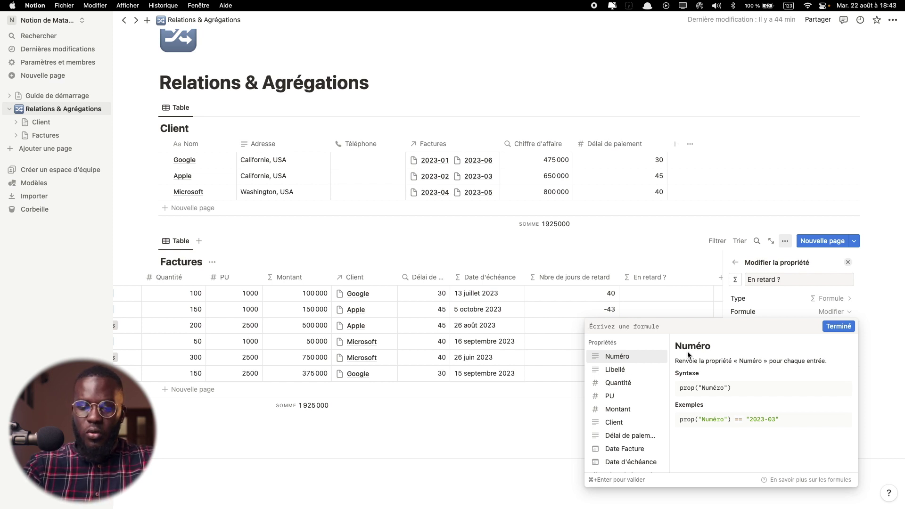
key("Down")
key("Down")
key("Down")
type("if(")
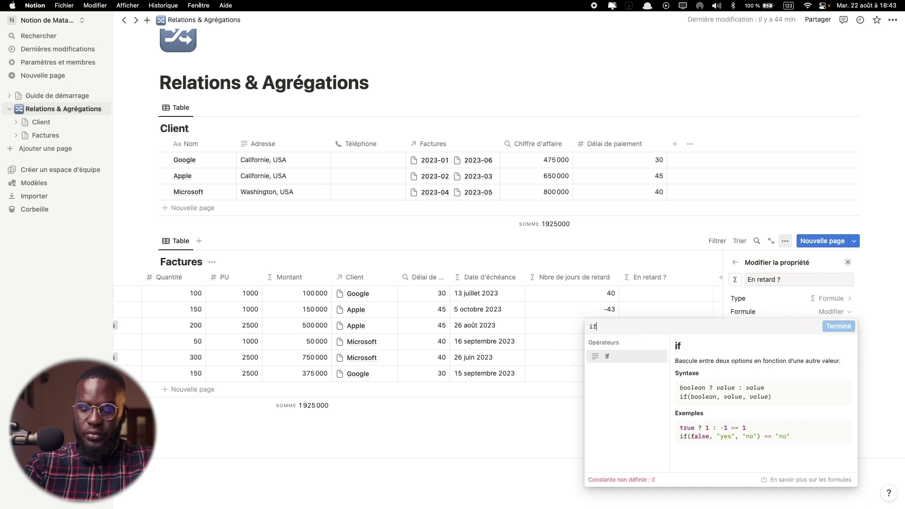
key("Down")
key("Down")
key("Down")
scroll(622, 401, "down", 1)
scroll(622, 402, "down", 2)
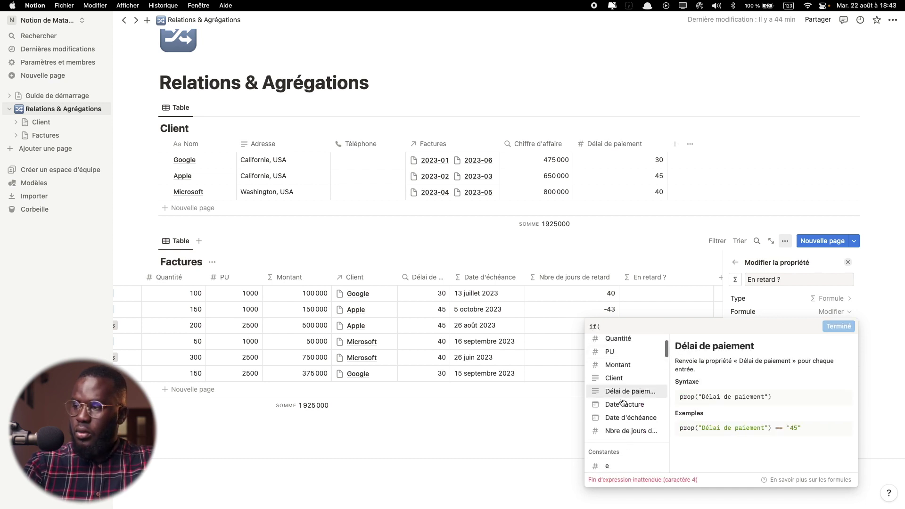
left_click(621, 420)
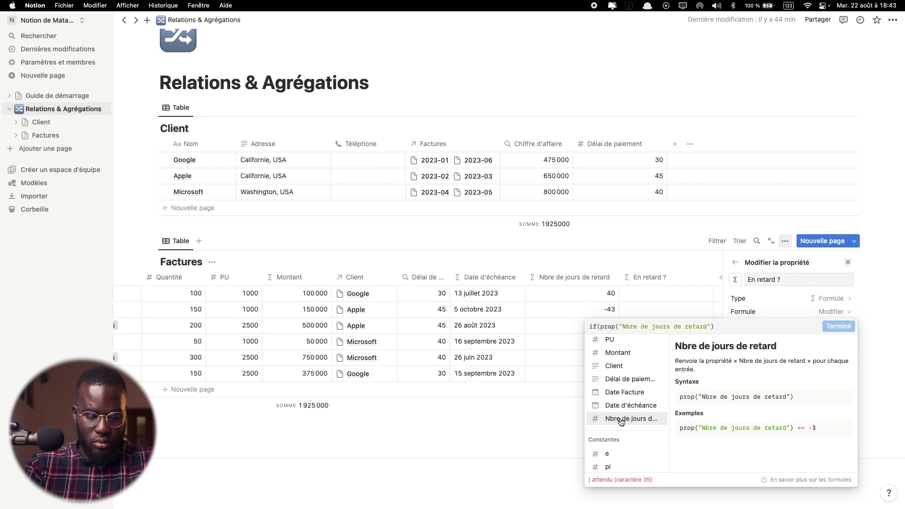
- Complete the En retard ? formula with >=0,true,false), validate it and close the property settings
type(">")
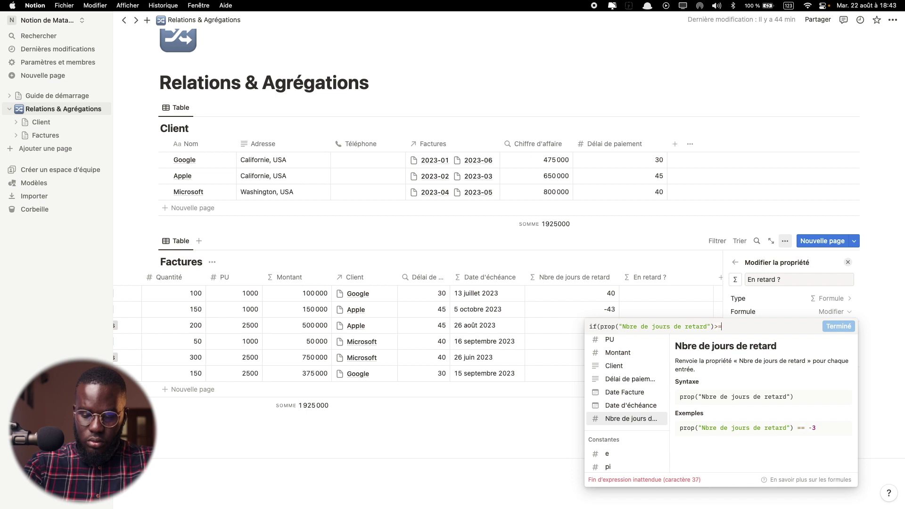
type("=0")
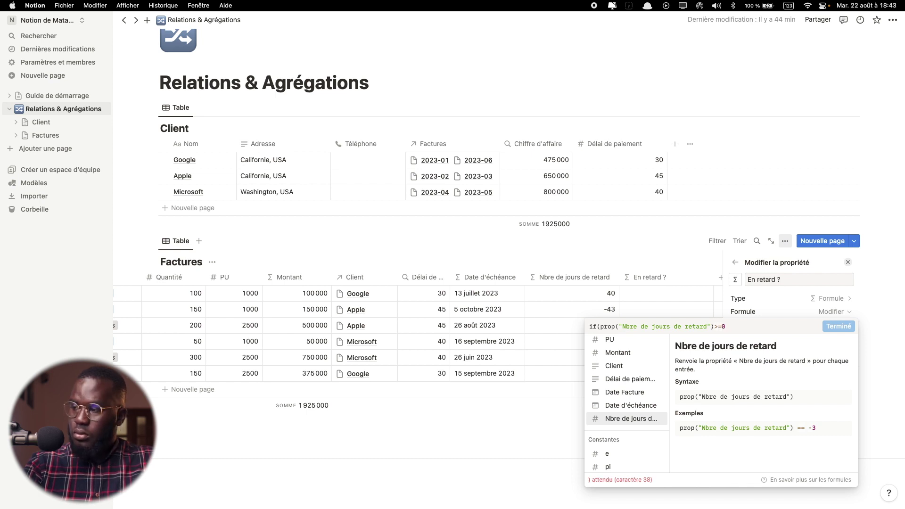
type(",true")
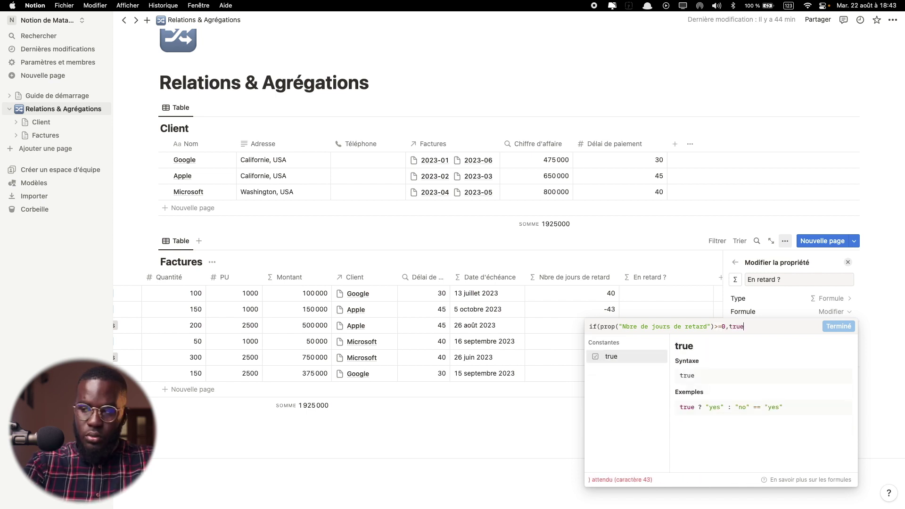
type(",")
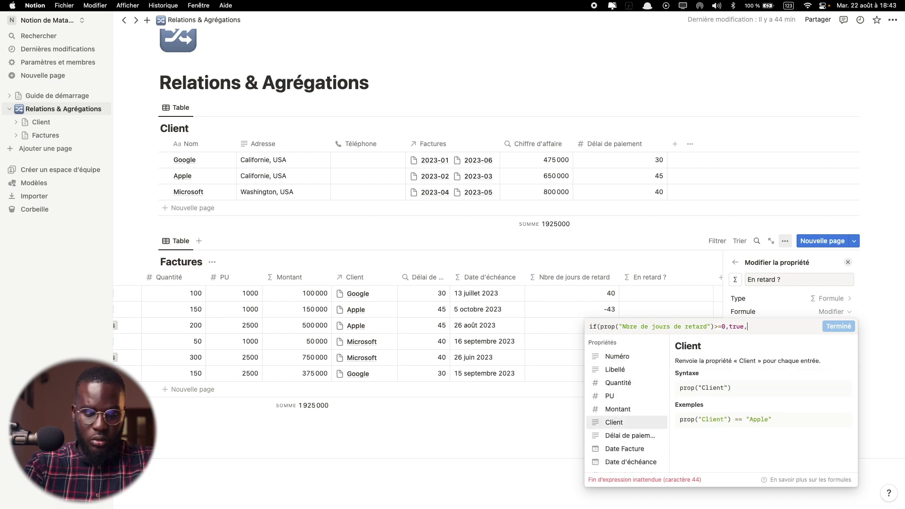
type("false")
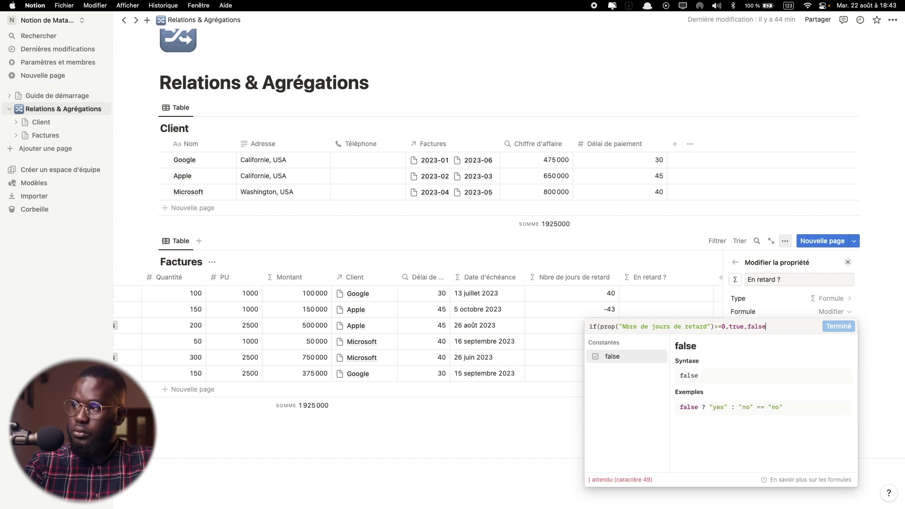
type(")")
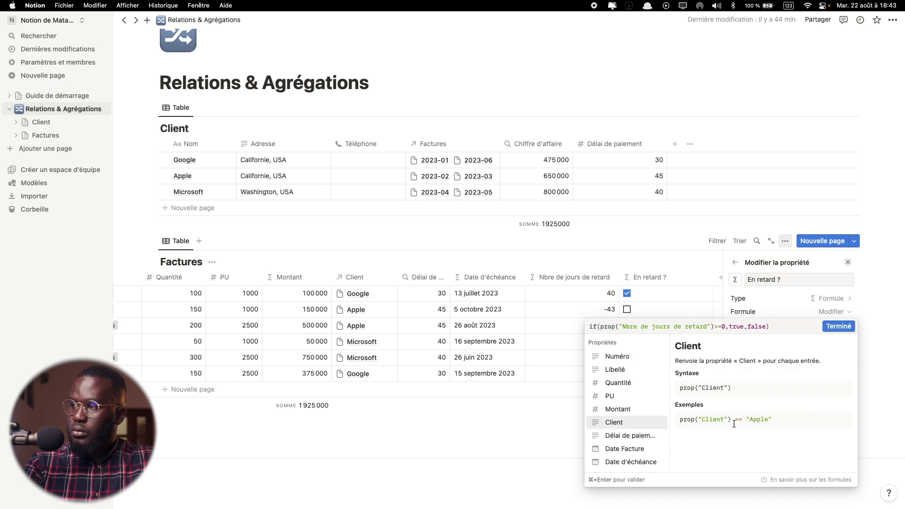
left_click(839, 326)
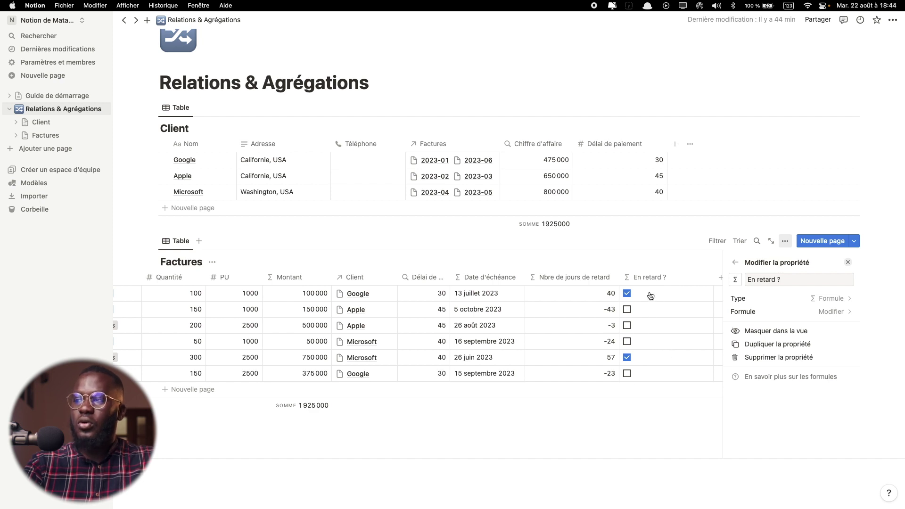
left_click(507, 460)
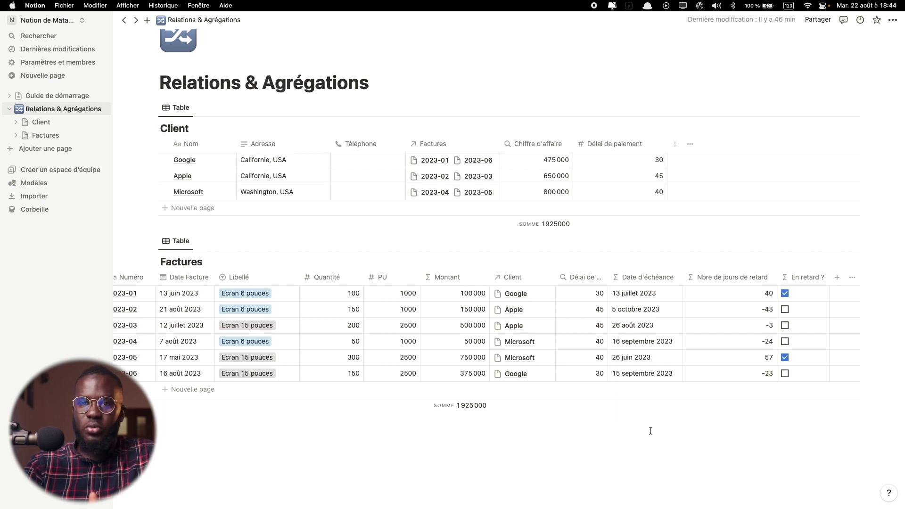
- Add a Formule-type property named "Retard" after En retard ? in Factures
left_click(838, 277)
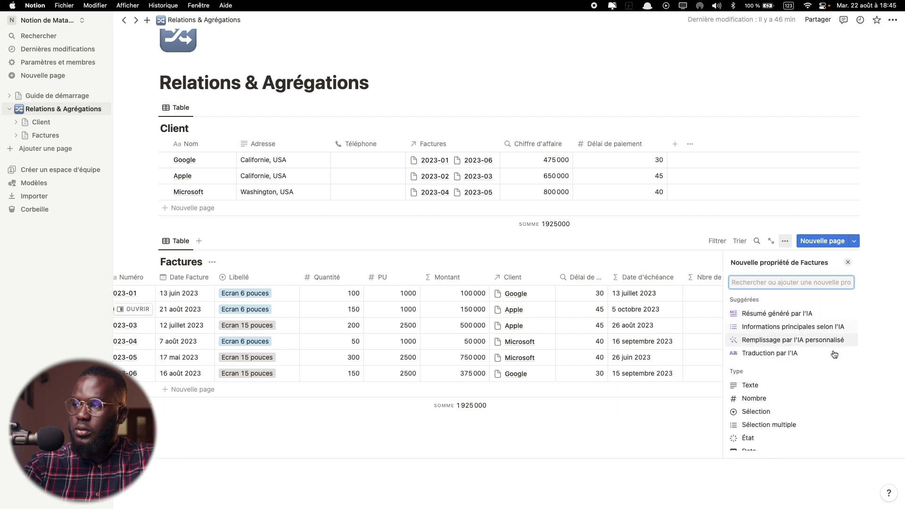
scroll(783, 377, "down", 3)
scroll(782, 382, "down", 4)
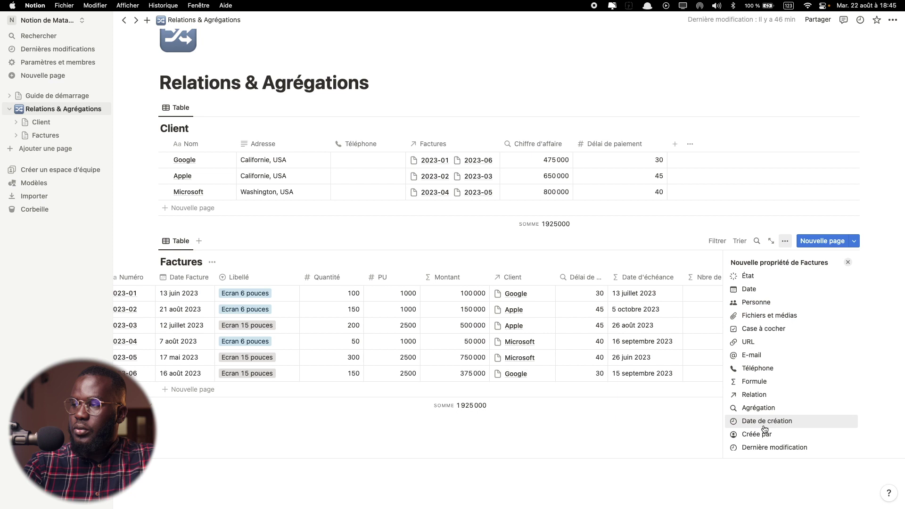
left_click(759, 381)
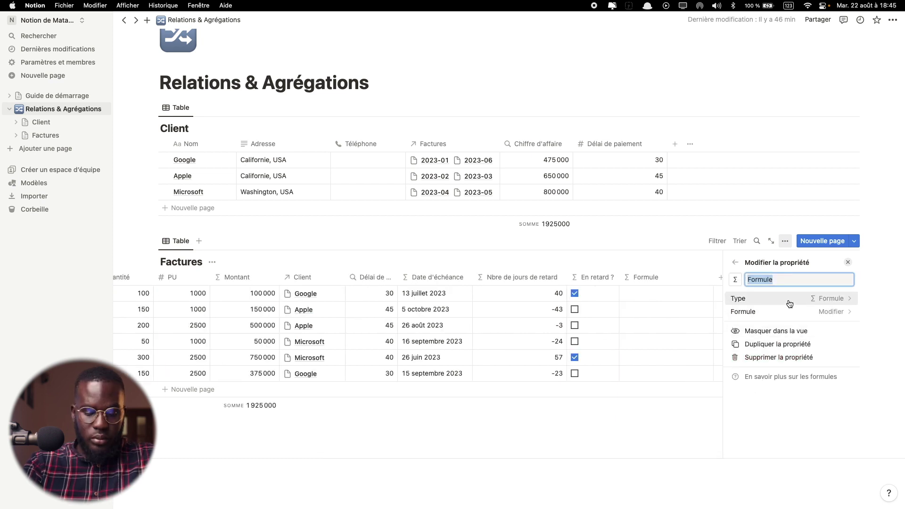
type("Retard")
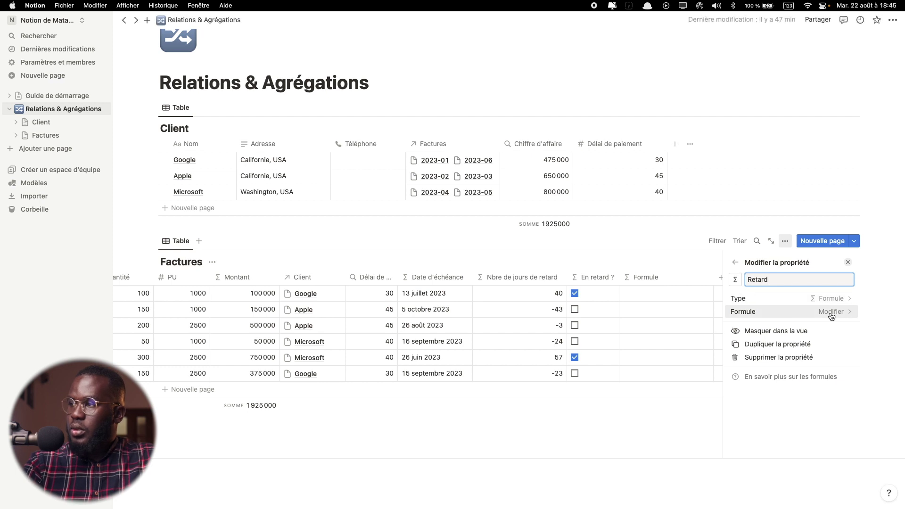
- Write the Retard property's formula as if(prop("En retard ?"),prop("Nbre de jours de retard"),"")
left_click(832, 315)
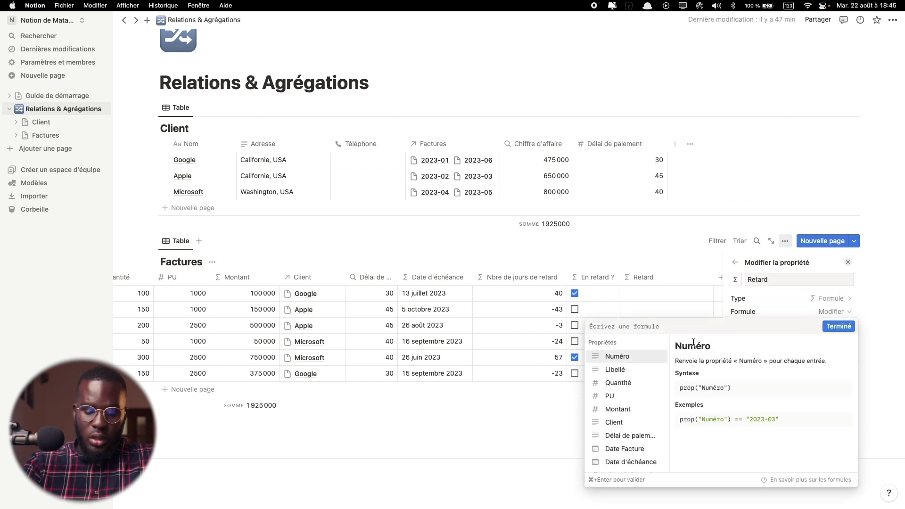
type("if")
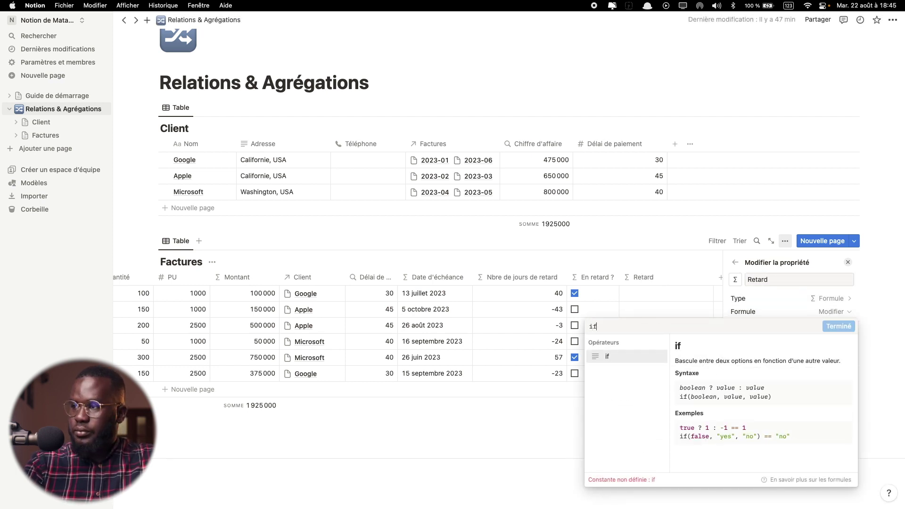
type("(")
scroll(632, 405, "down", 3)
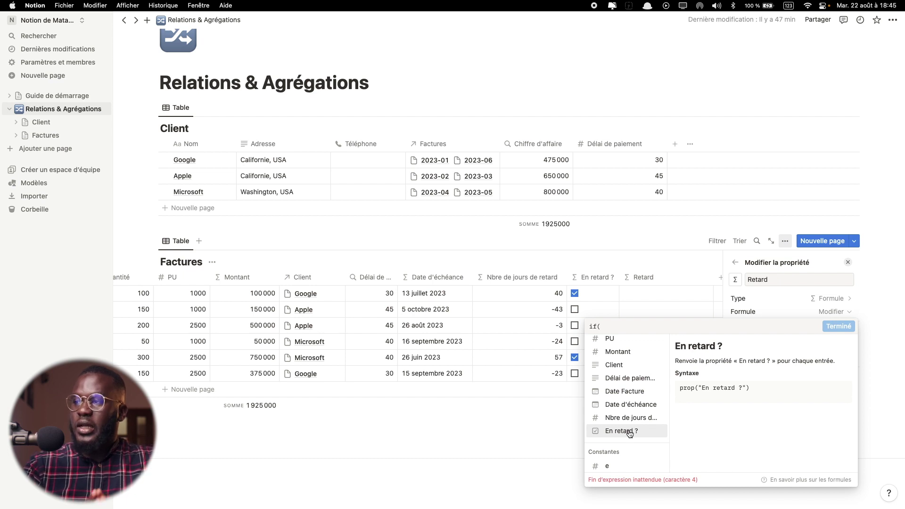
left_click(631, 433)
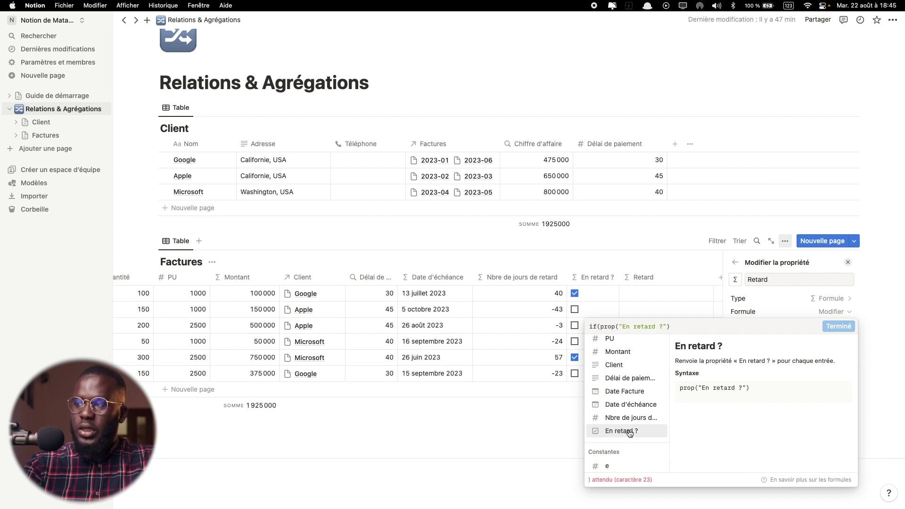
type(",")
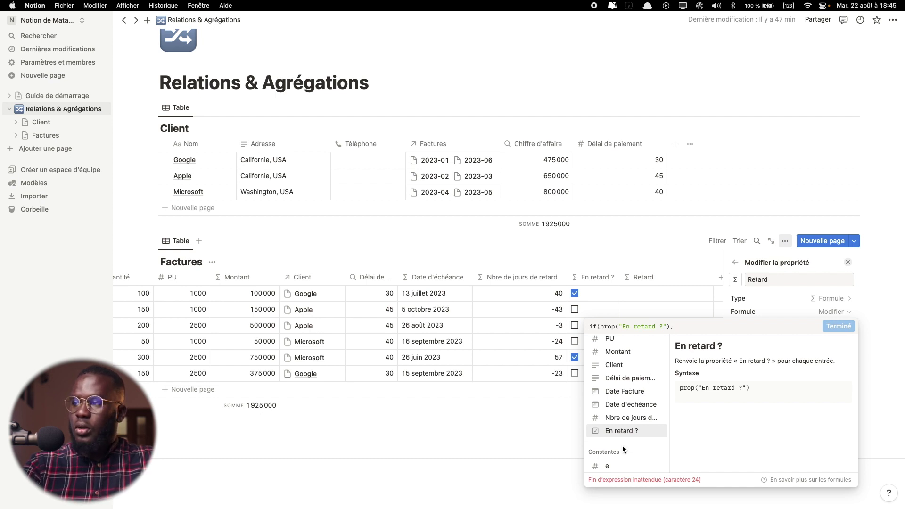
left_click(641, 421)
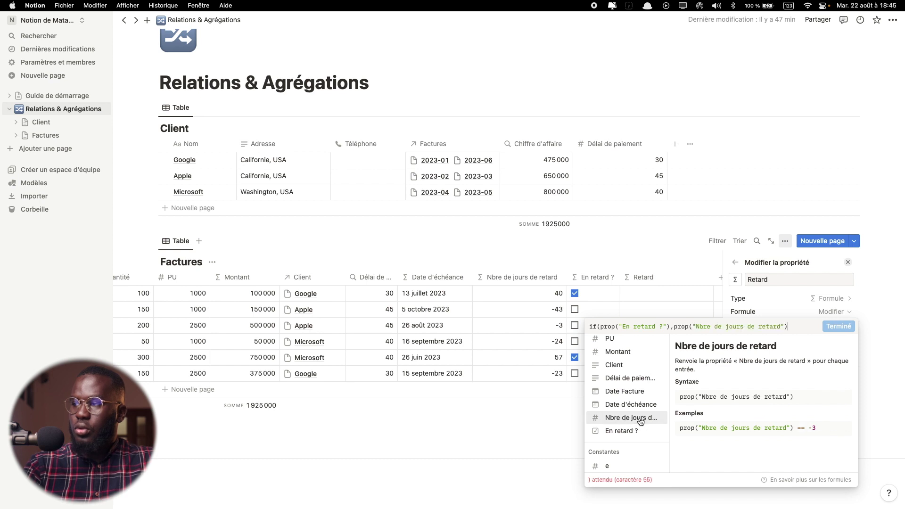
type(",")
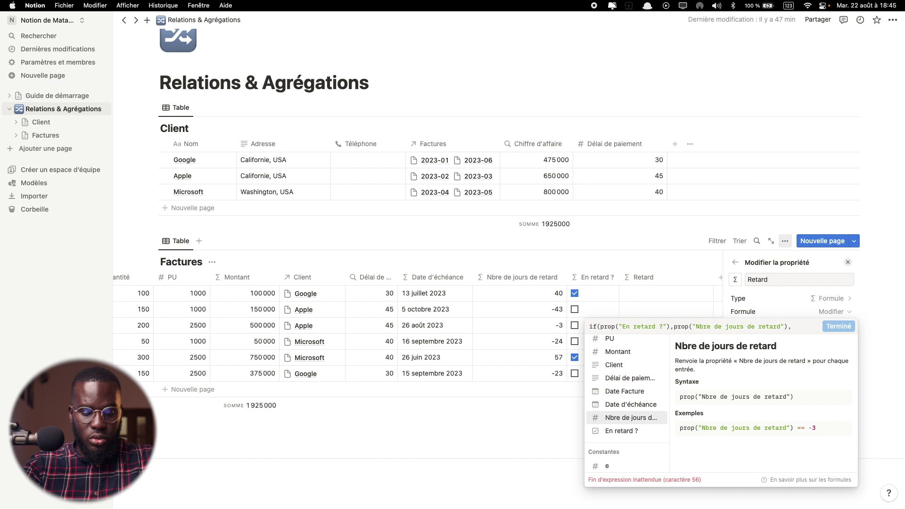
type("\"\")")
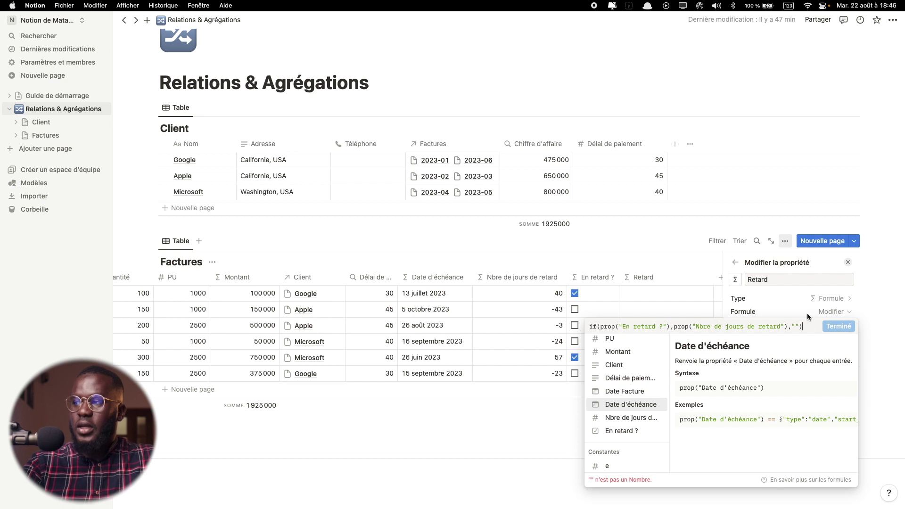
- Wrap prop("Nbre de jours de retard") in format( ) within the Retard formula and validate it
left_click(674, 326)
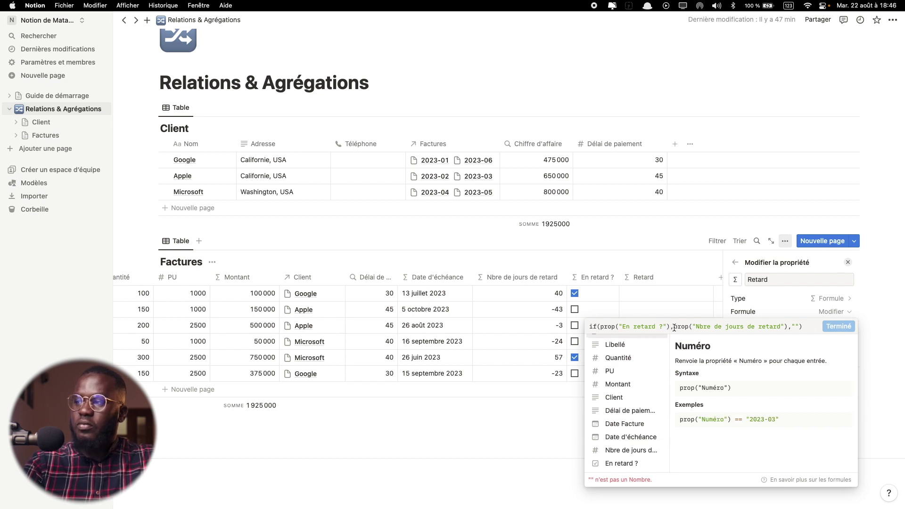
type("format(")
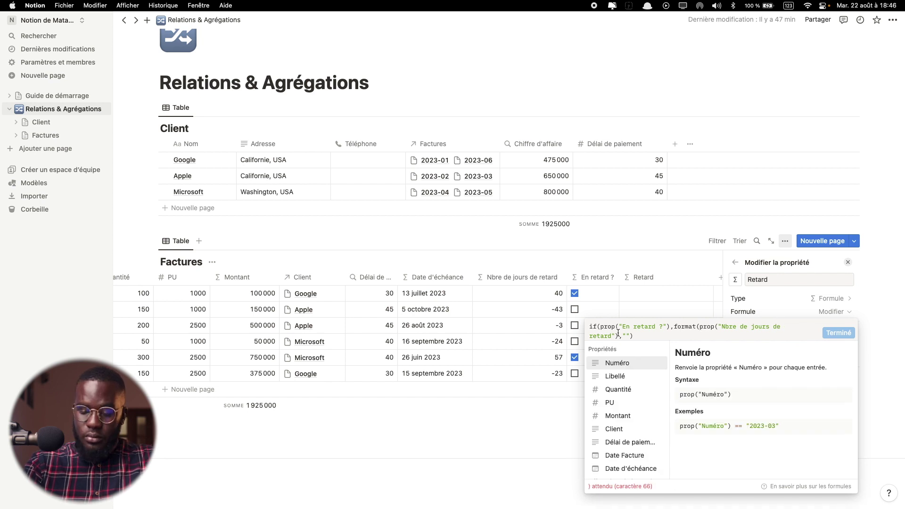
type(")")
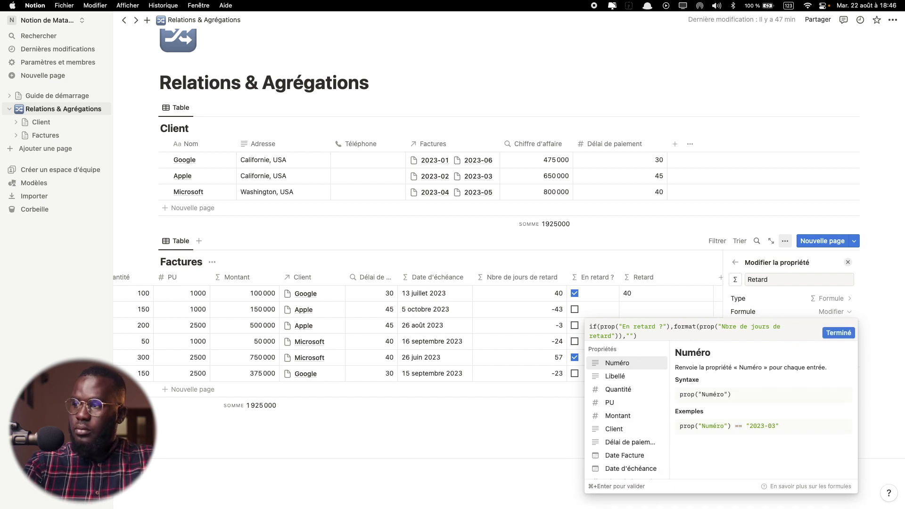
left_click(835, 333)
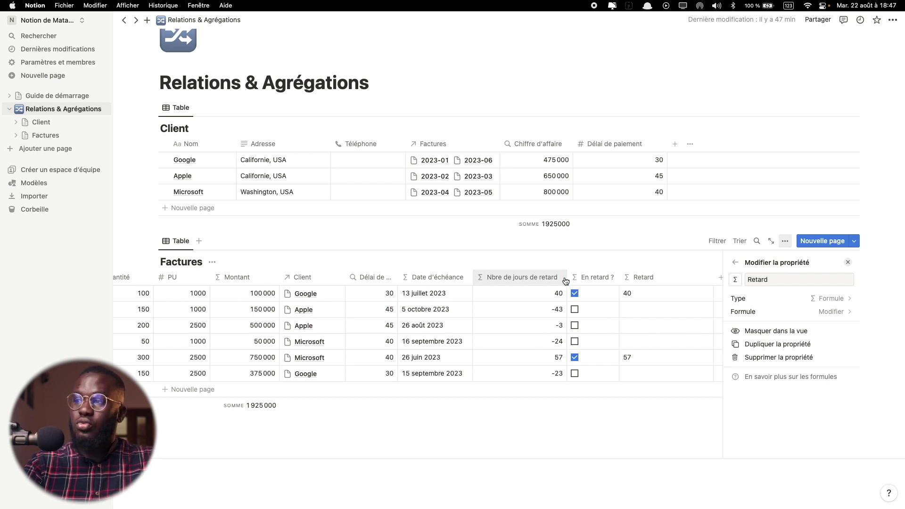
- Hide the Nbre de jours de retard and En retard ? properties from the Factures table view
left_click(522, 277)
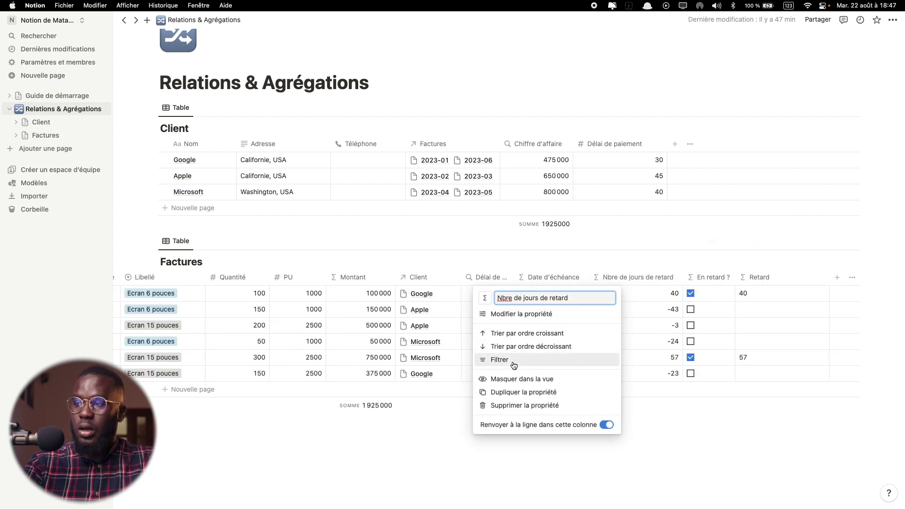
left_click(513, 385)
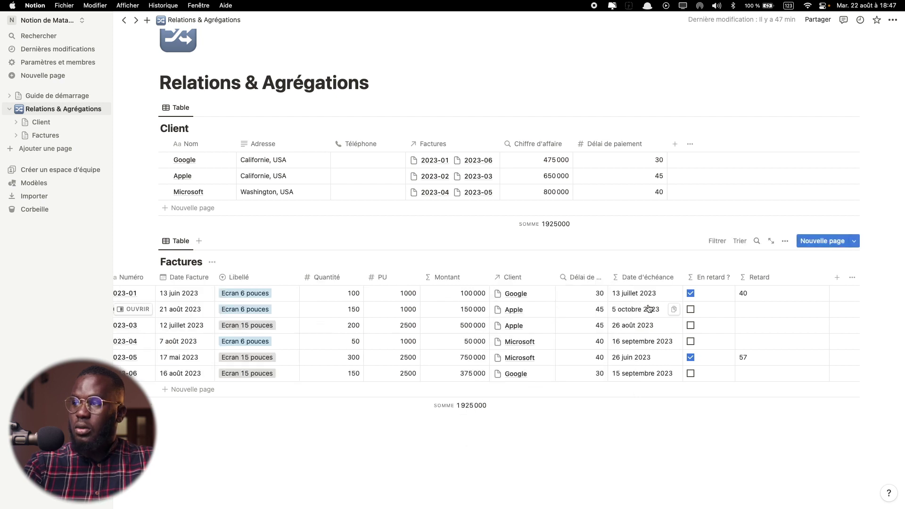
left_click(714, 278)
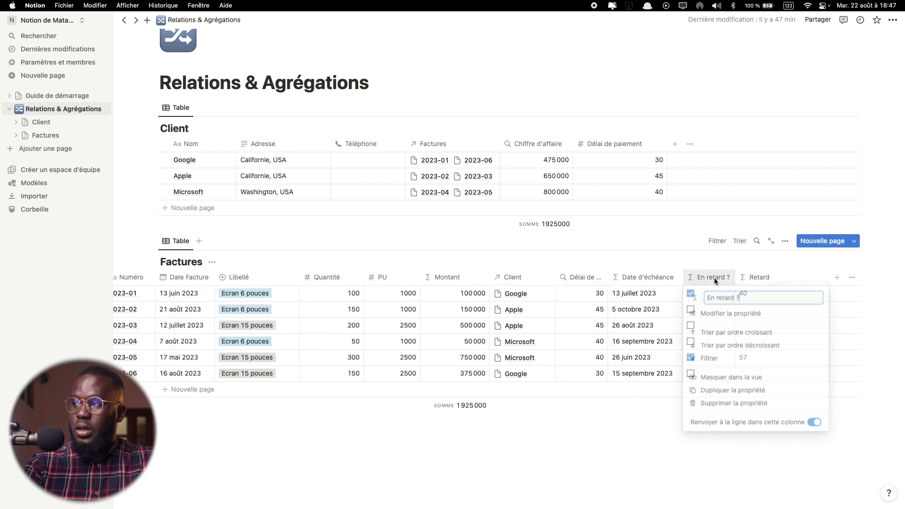
left_click(722, 377)
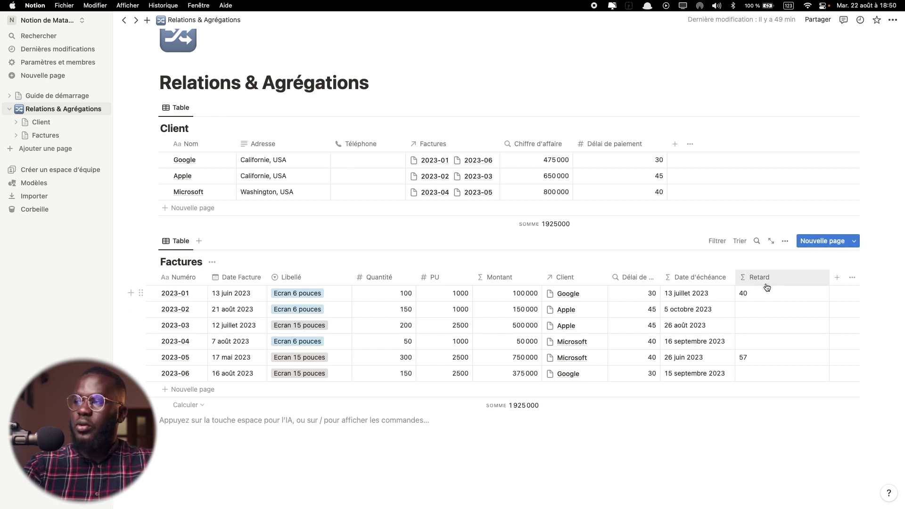
- Reopen the Retard formula and insert concat( just before format(
left_click(763, 293)
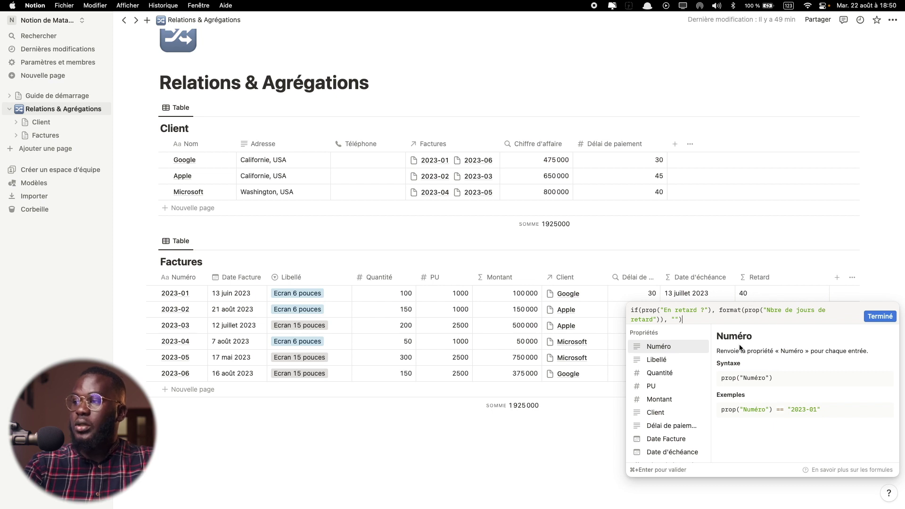
left_click(719, 311)
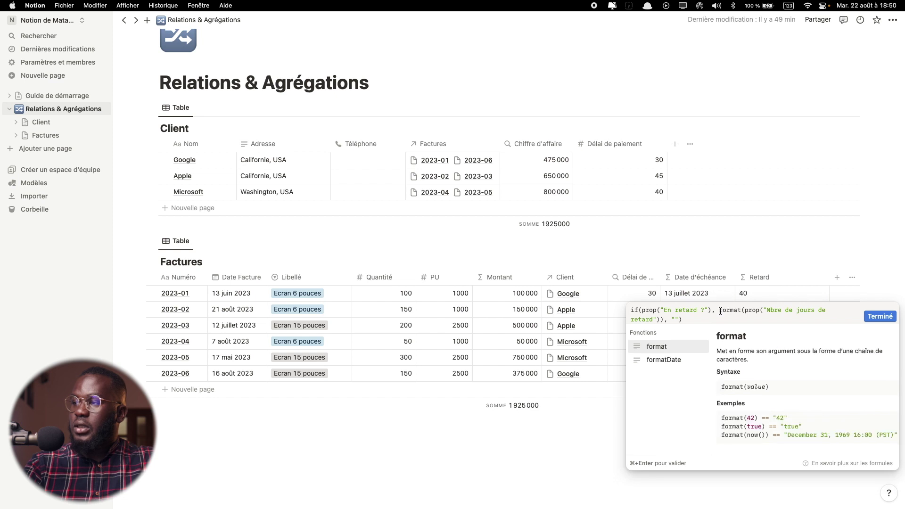
type("conc")
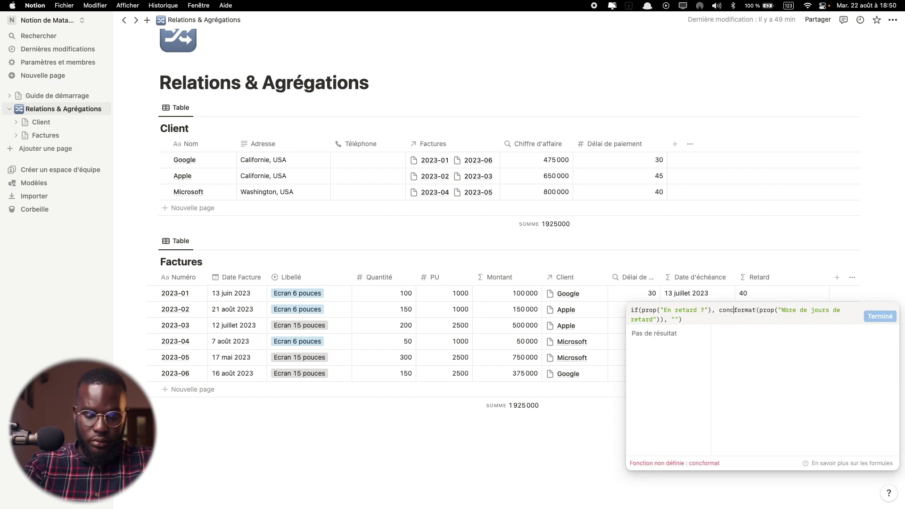
type("at(")
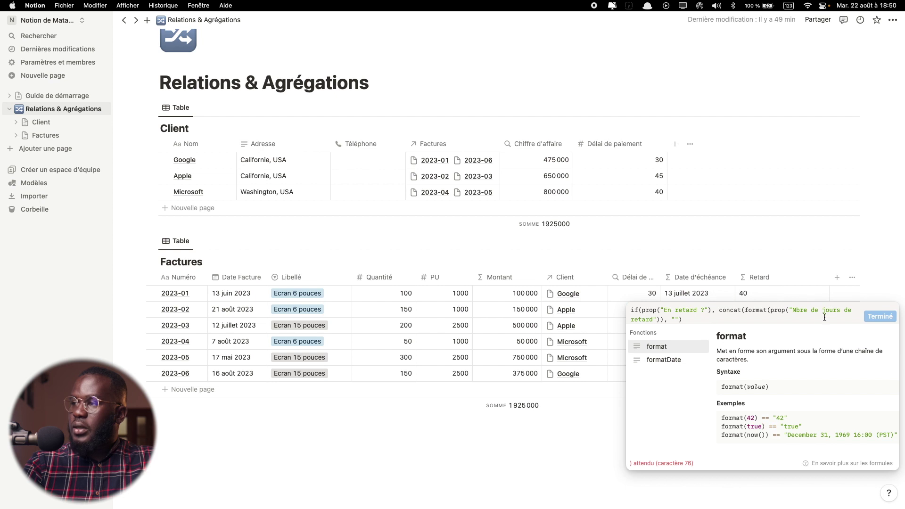
- Complete the concat function with " jours de retard" as second argument, including the leading space, close its parenthesis and validate the formula
left_click(664, 320)
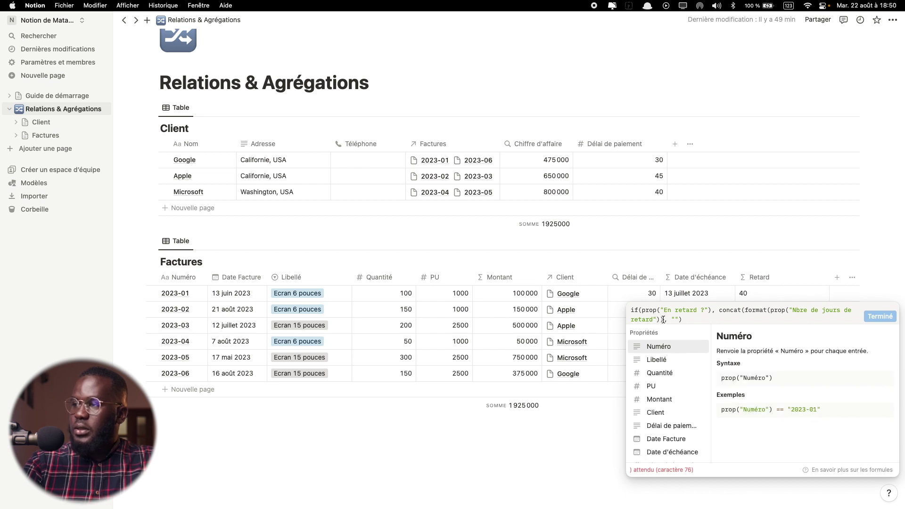
type(",")
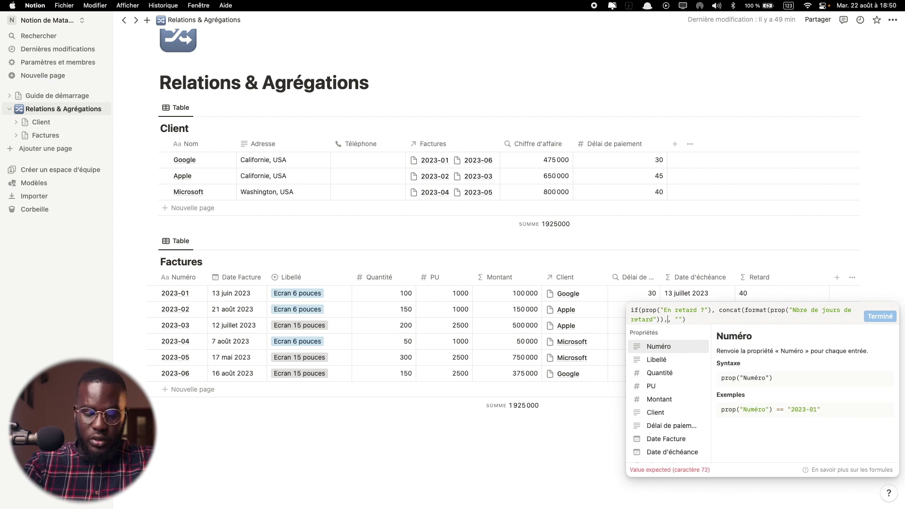
type("\"")
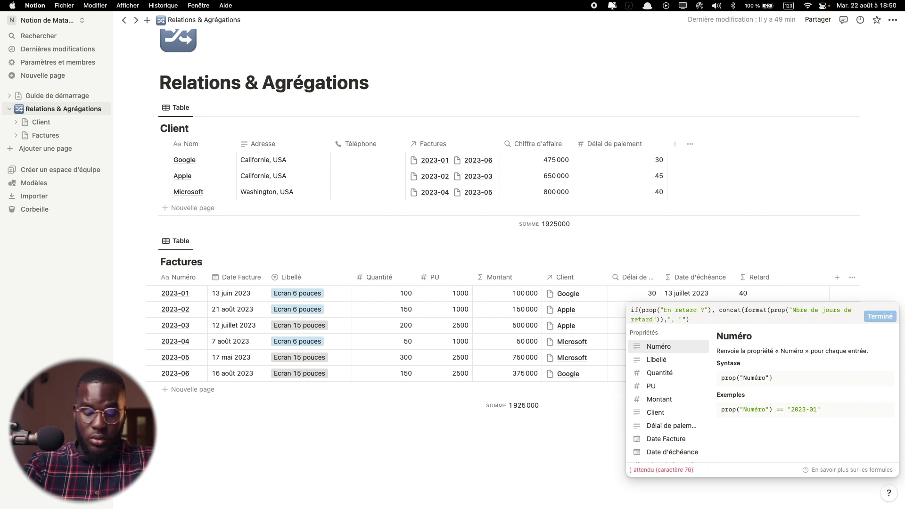
type("jours de retard")
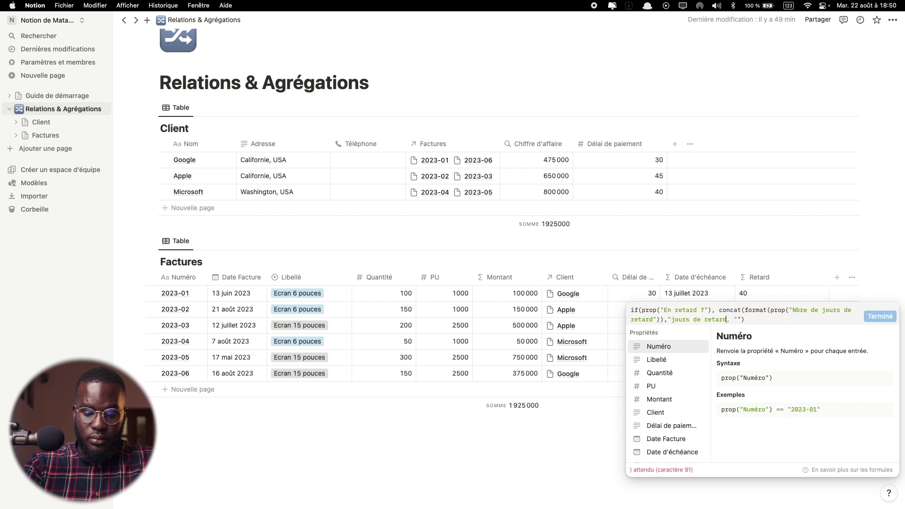
type("\")")
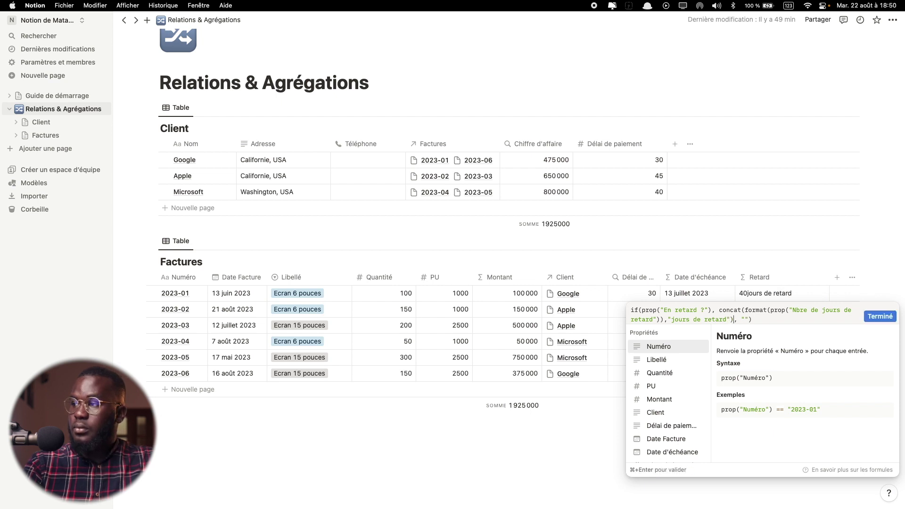
left_click(883, 317)
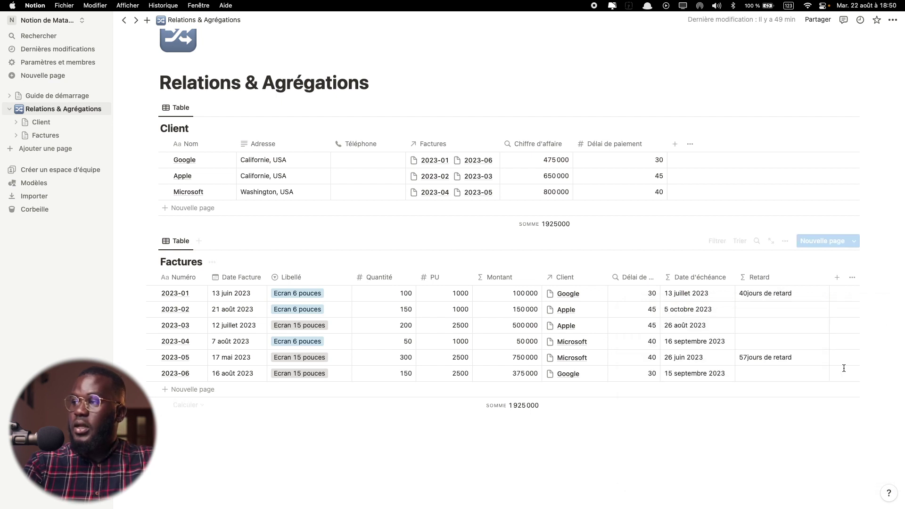
left_click(781, 294)
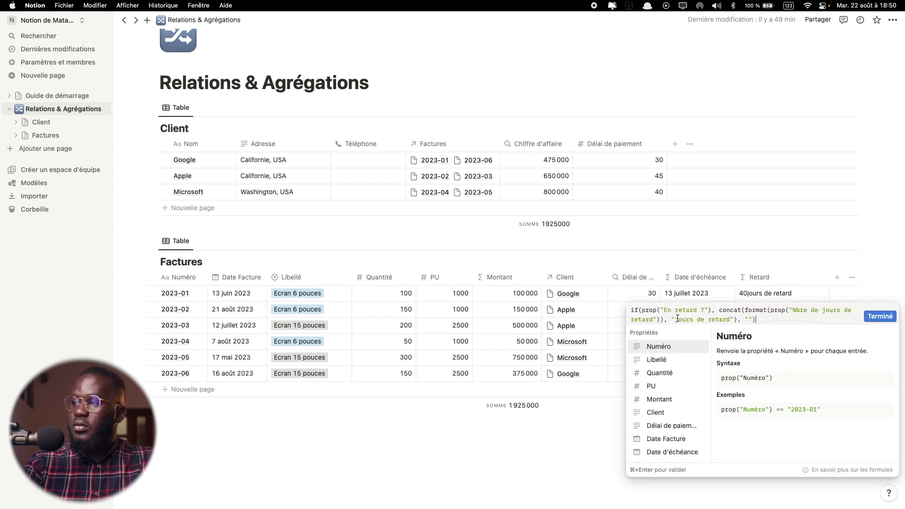
left_click(888, 320)
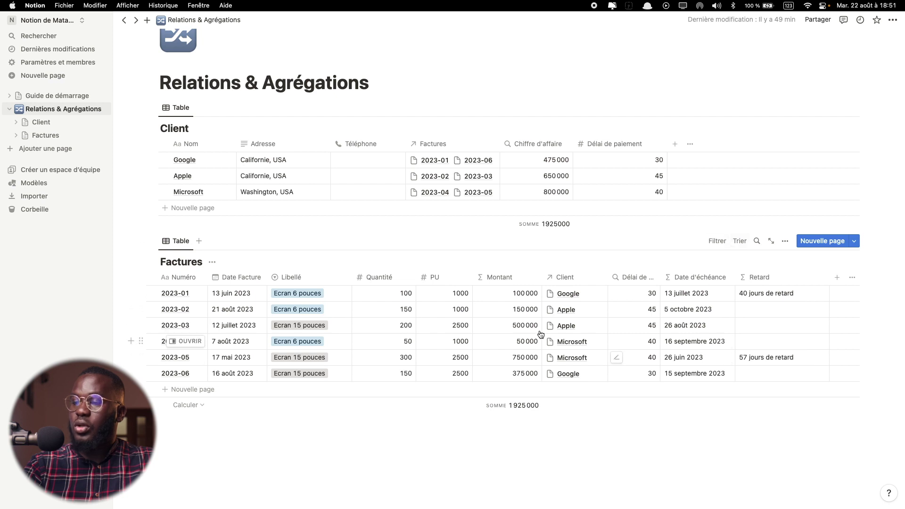
- Set the Date Facture of the second invoice in Factures to 14 June 2023
left_click(236, 310)
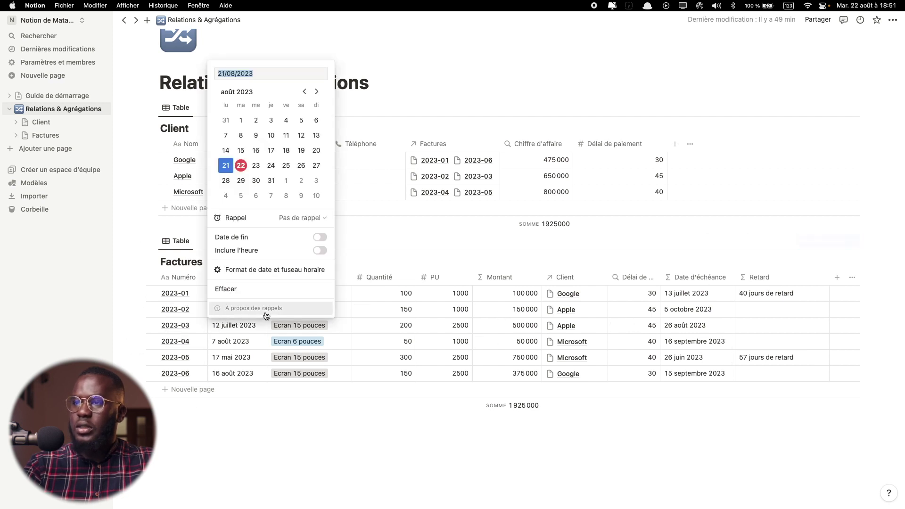
left_click(304, 91)
left_click(304, 91)
left_click(256, 151)
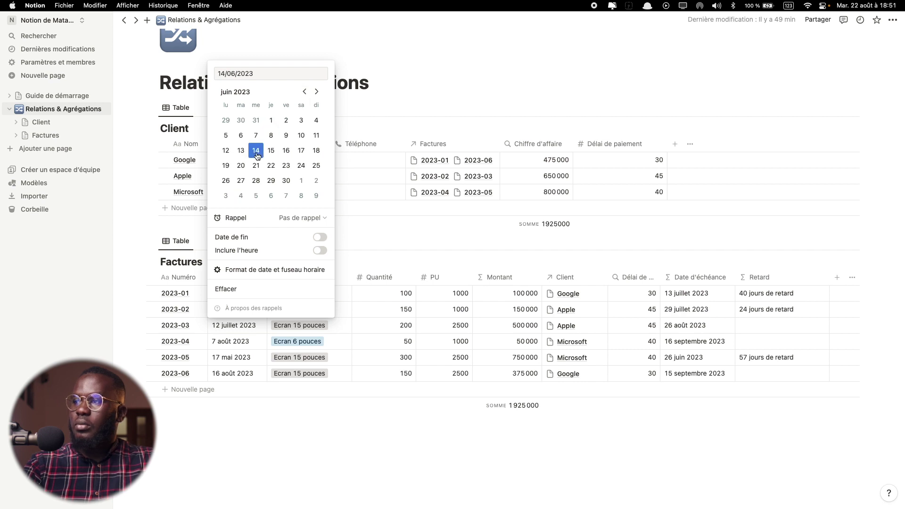
left_click(402, 413)
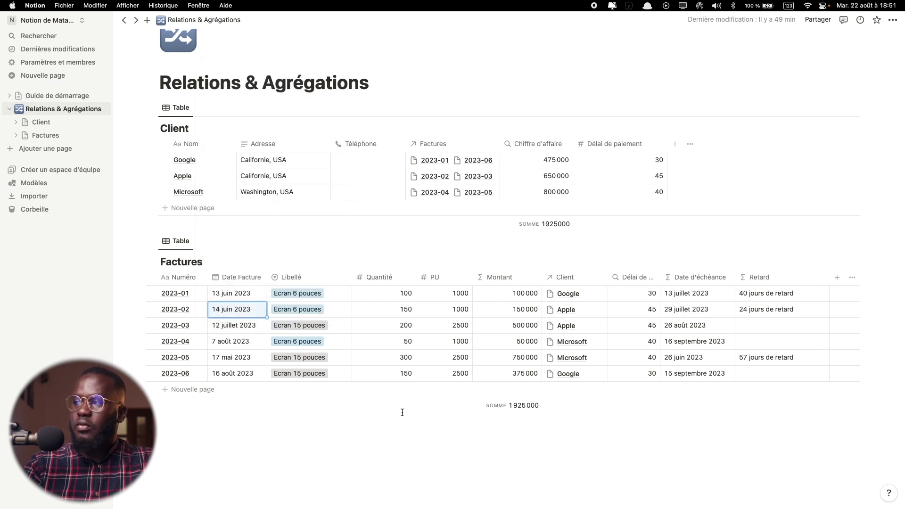
- Append a space and the ⚠️ warning emoji to the " jours de retard" text in the Retard formula
left_click(764, 309)
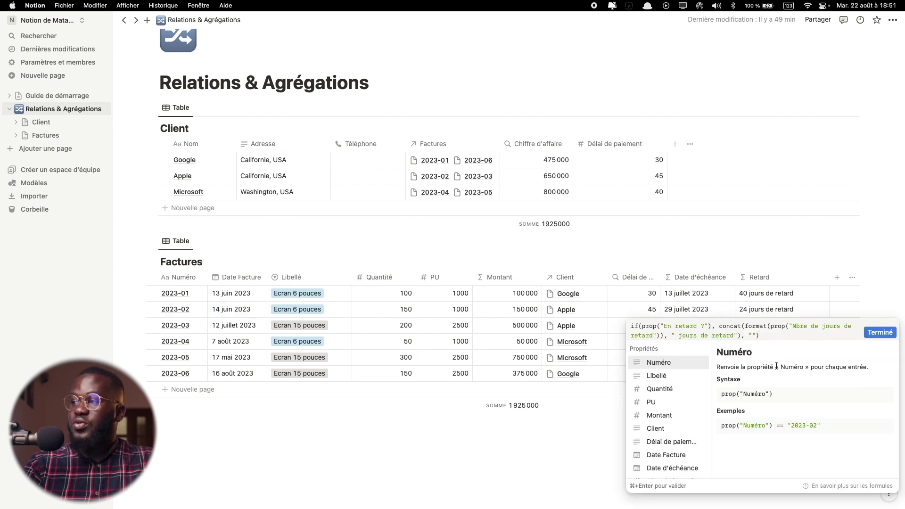
left_click(735, 336)
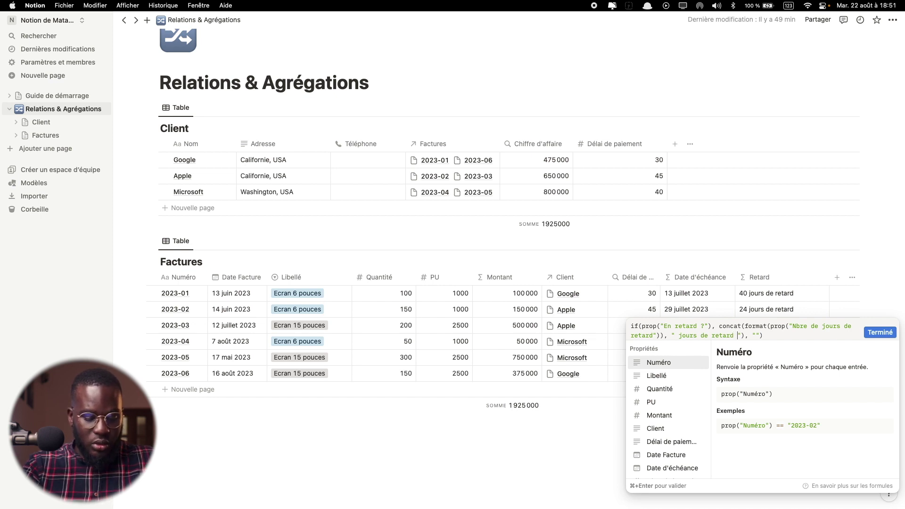
key("ctrl+super+space")
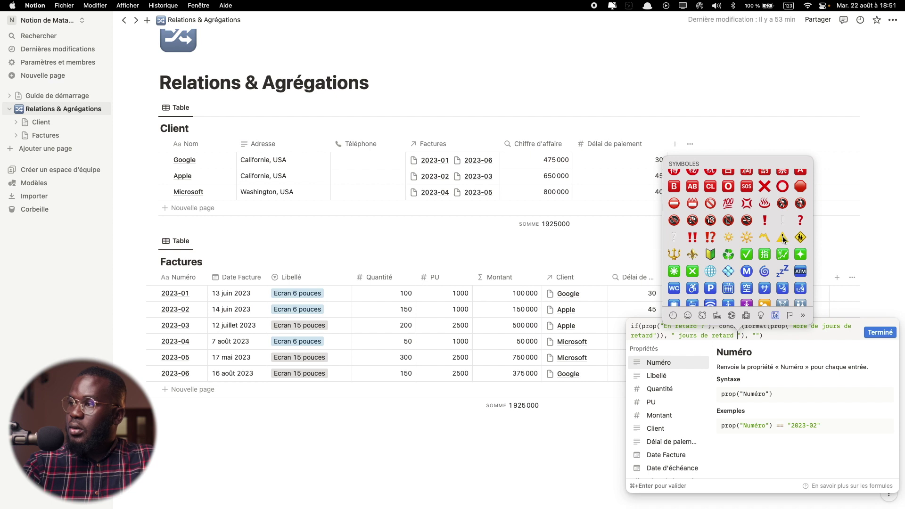
left_click(782, 238)
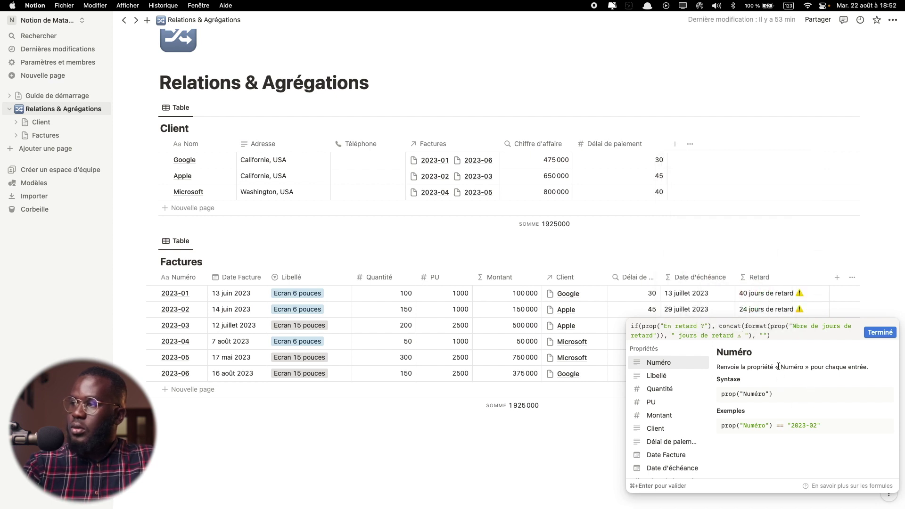
- Make the Retard formula return the ✅ emoji as its last argument for invoices that are not overdue, and validate the formula
left_click(736, 335)
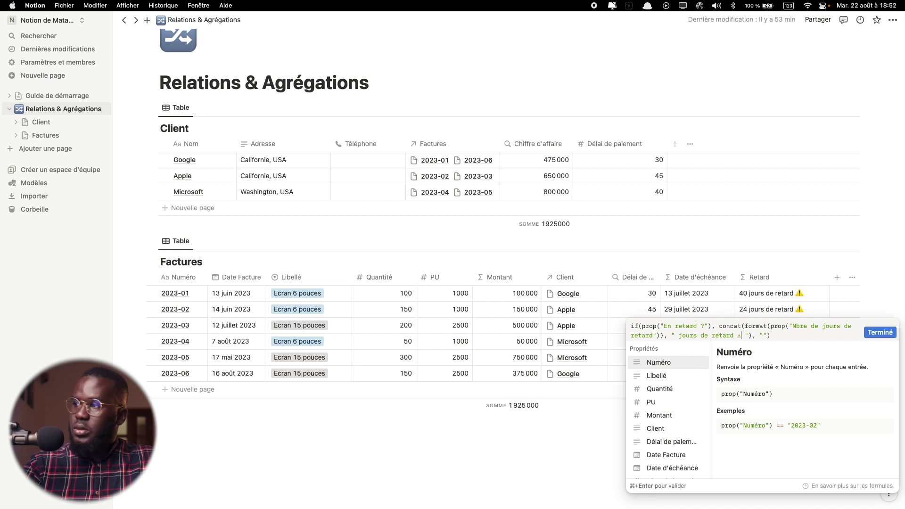
left_click(767, 347)
type("\" \"")
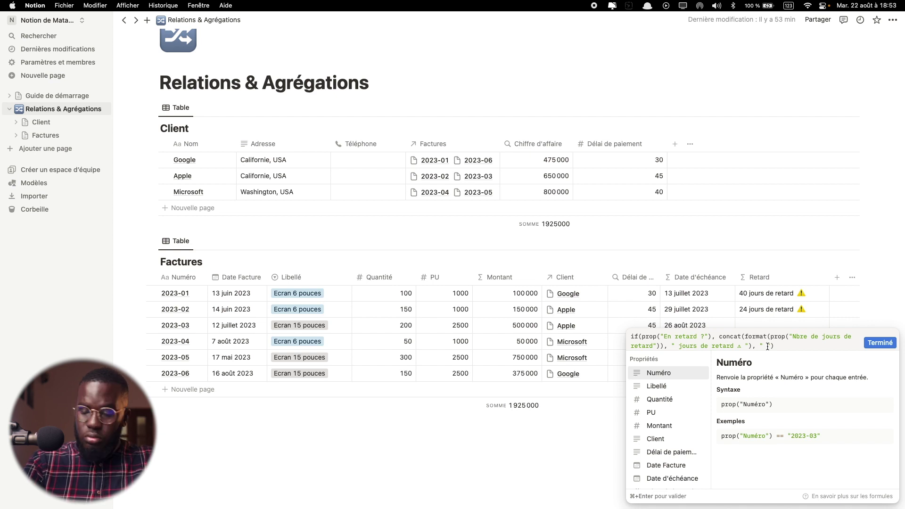
key("ctrl+super+space")
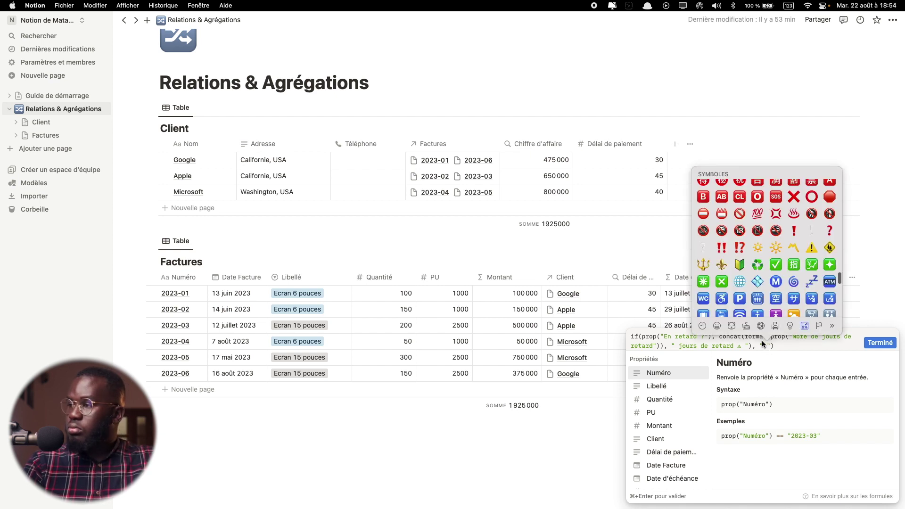
left_click(776, 264)
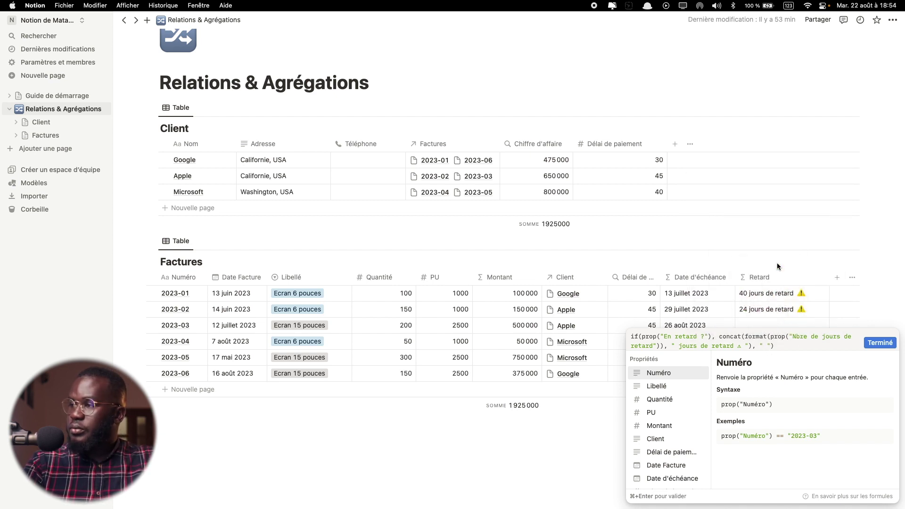
left_click(872, 344)
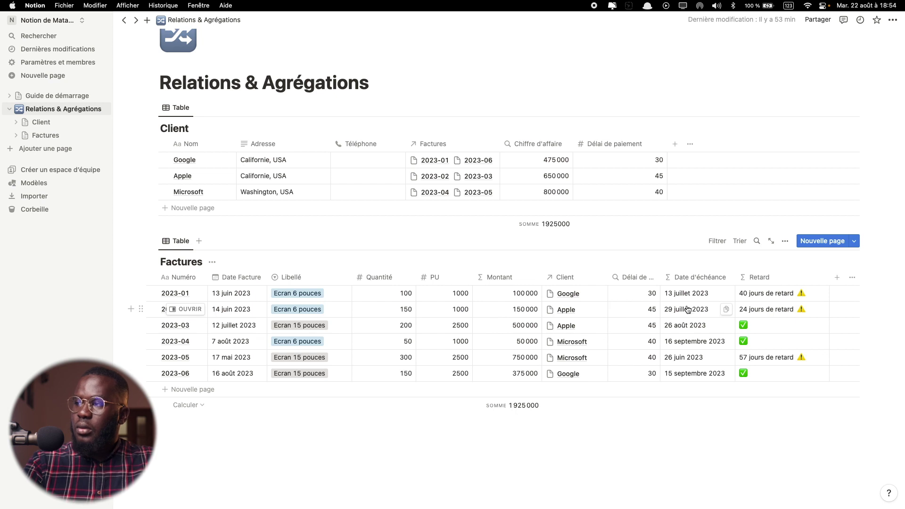
- Change the Date Facture of invoice 2023-02 in Factures to 17 August 2023 to test the Retard formula
left_click(228, 309)
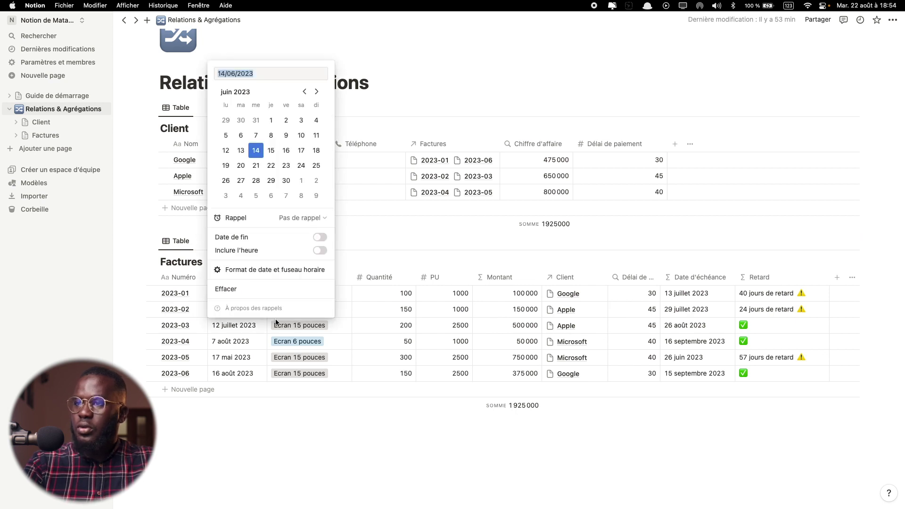
left_click(316, 92)
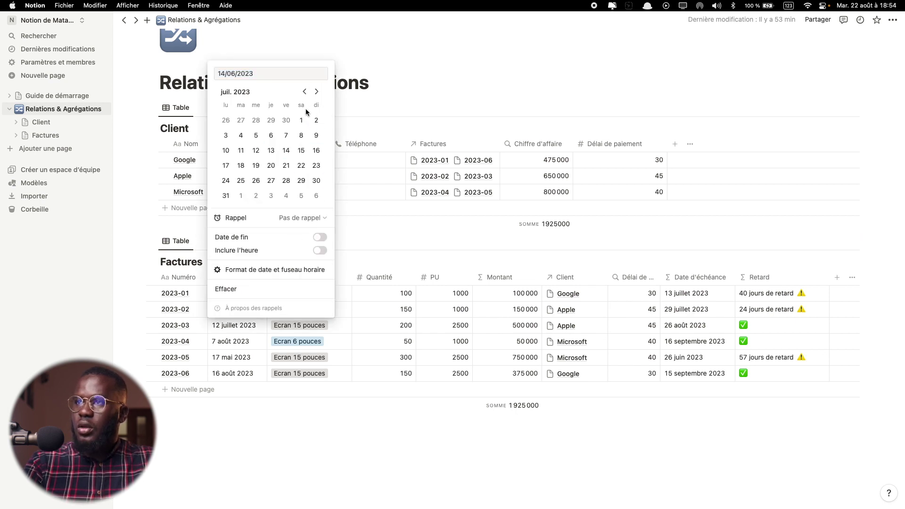
left_click(317, 92)
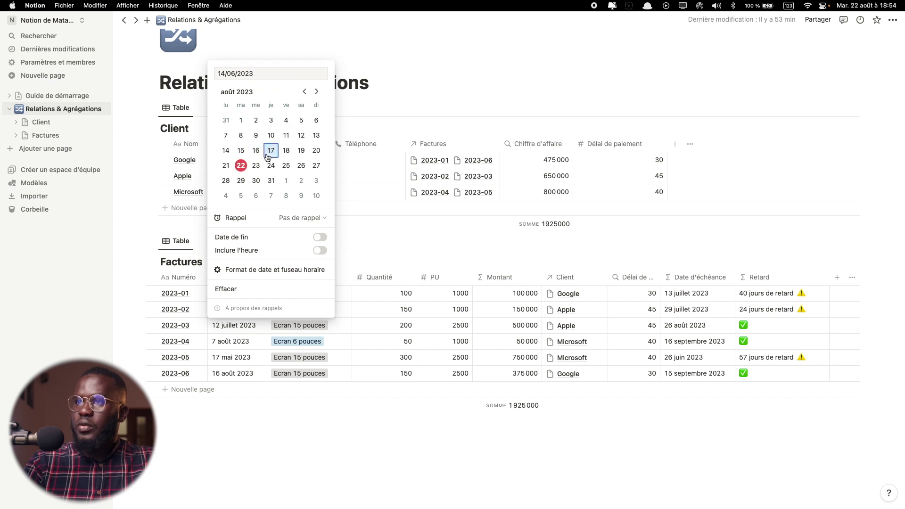
left_click(268, 156)
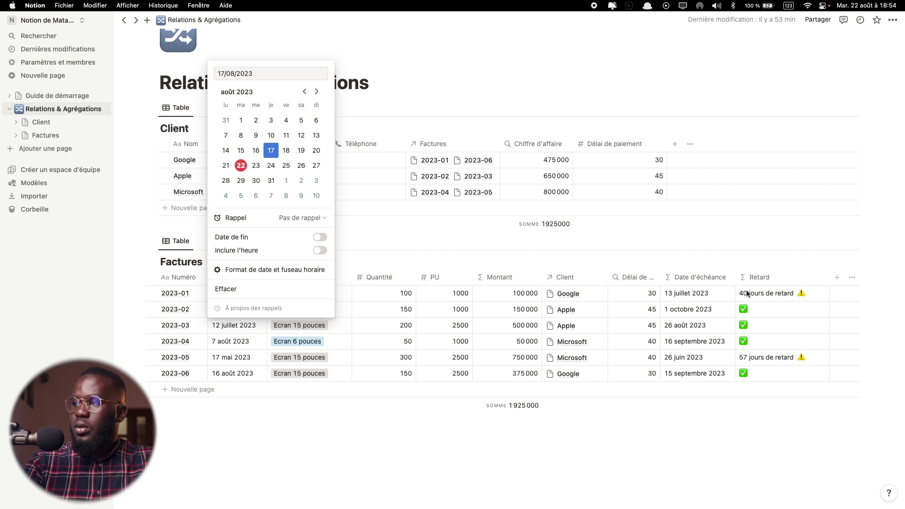
- Set the Date Facture of invoice 2023-02 back to 14 June 2023 and close the date picker
left_click(304, 92)
left_click(304, 92)
left_click(256, 150)
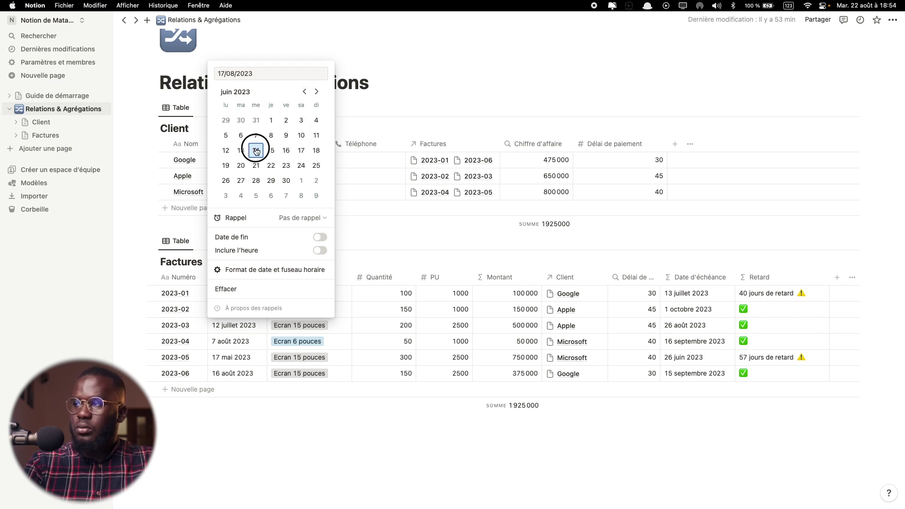
left_click(719, 460)
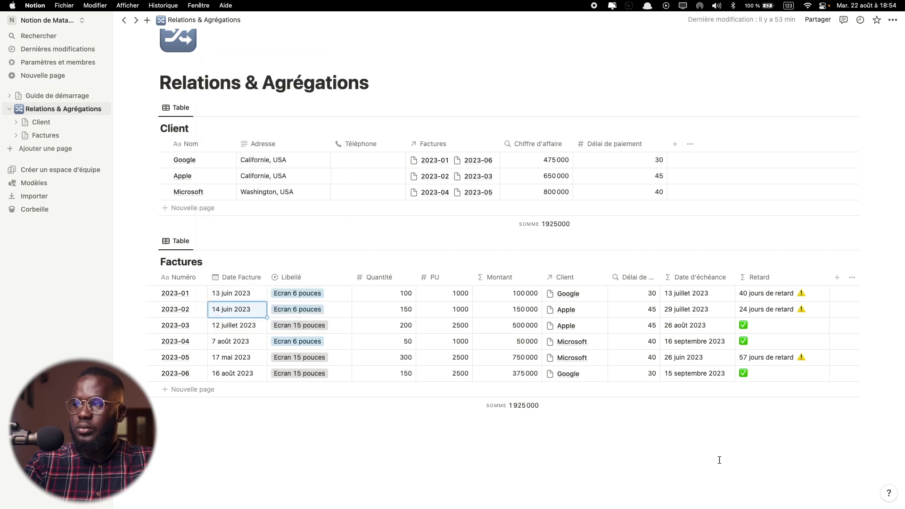